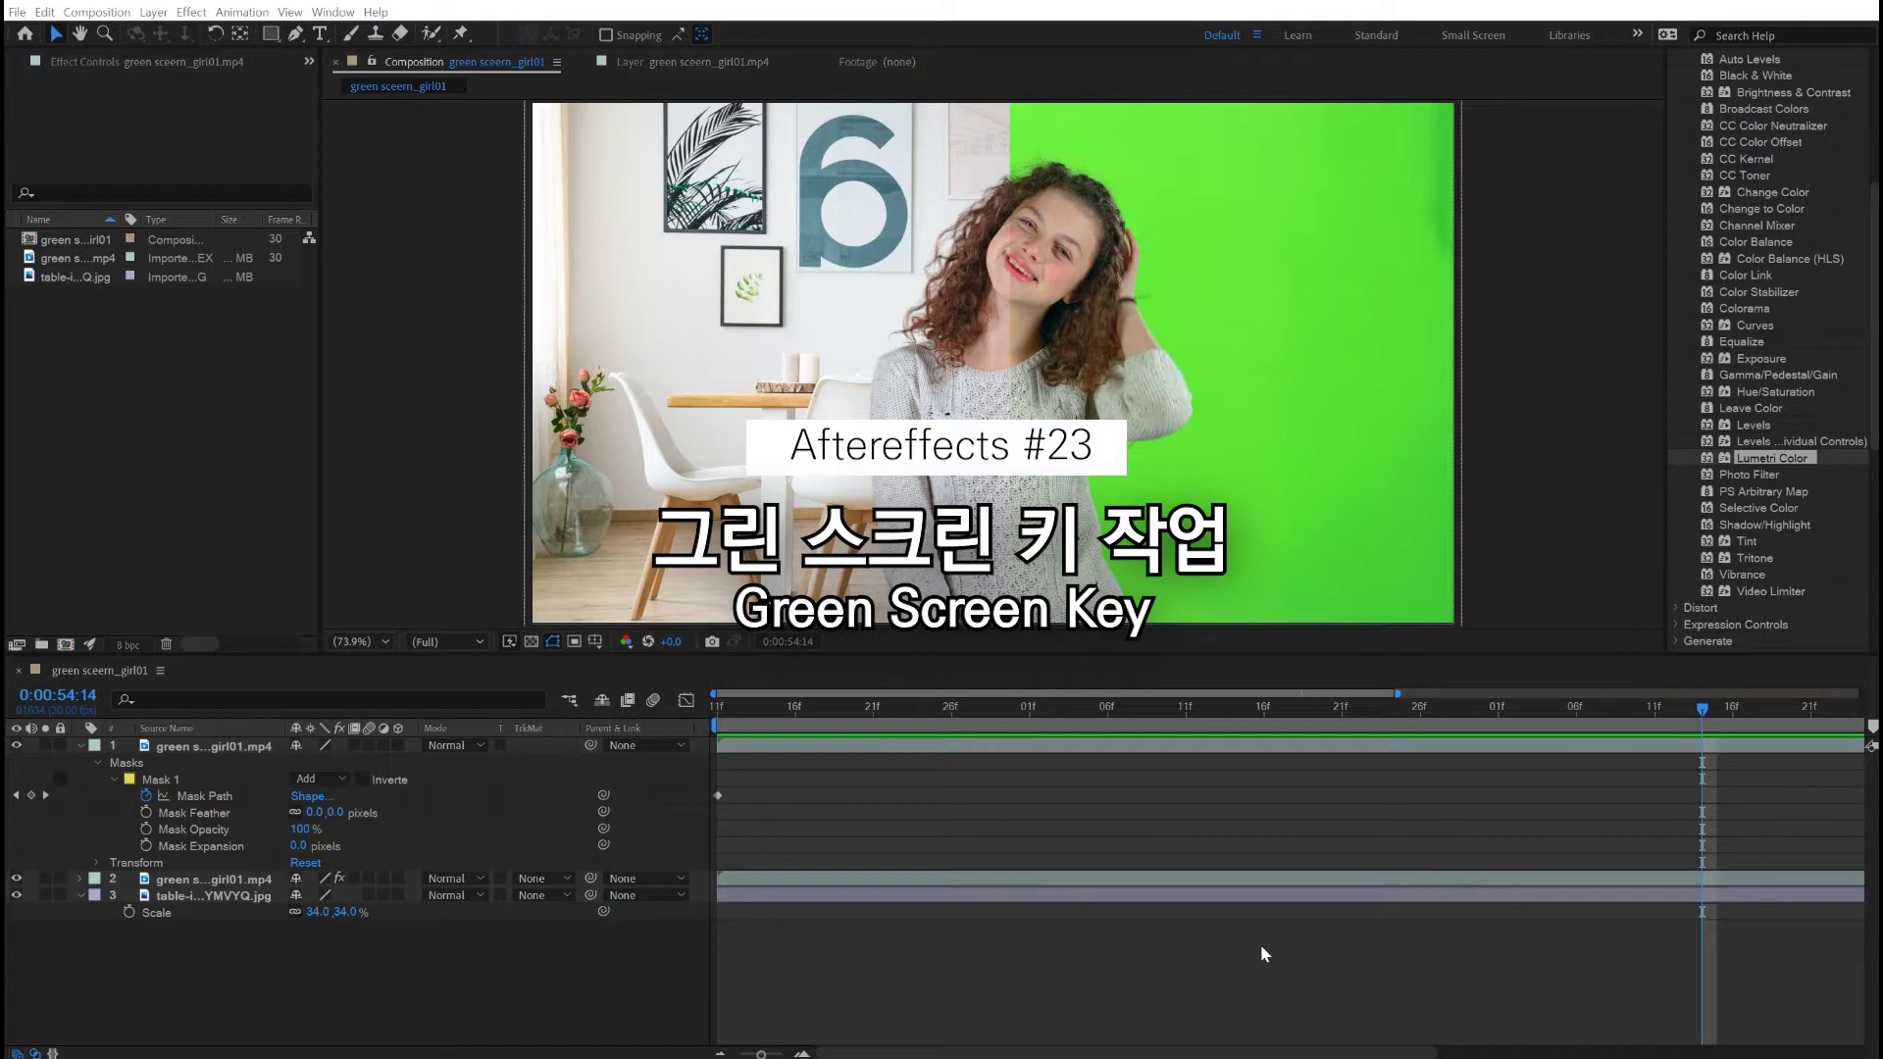
Review the finished green sceern_girl01 composition by playing and scrubbing it from the first frame to about 0:00:54:18.
{"action": "key", "text": "Home"}
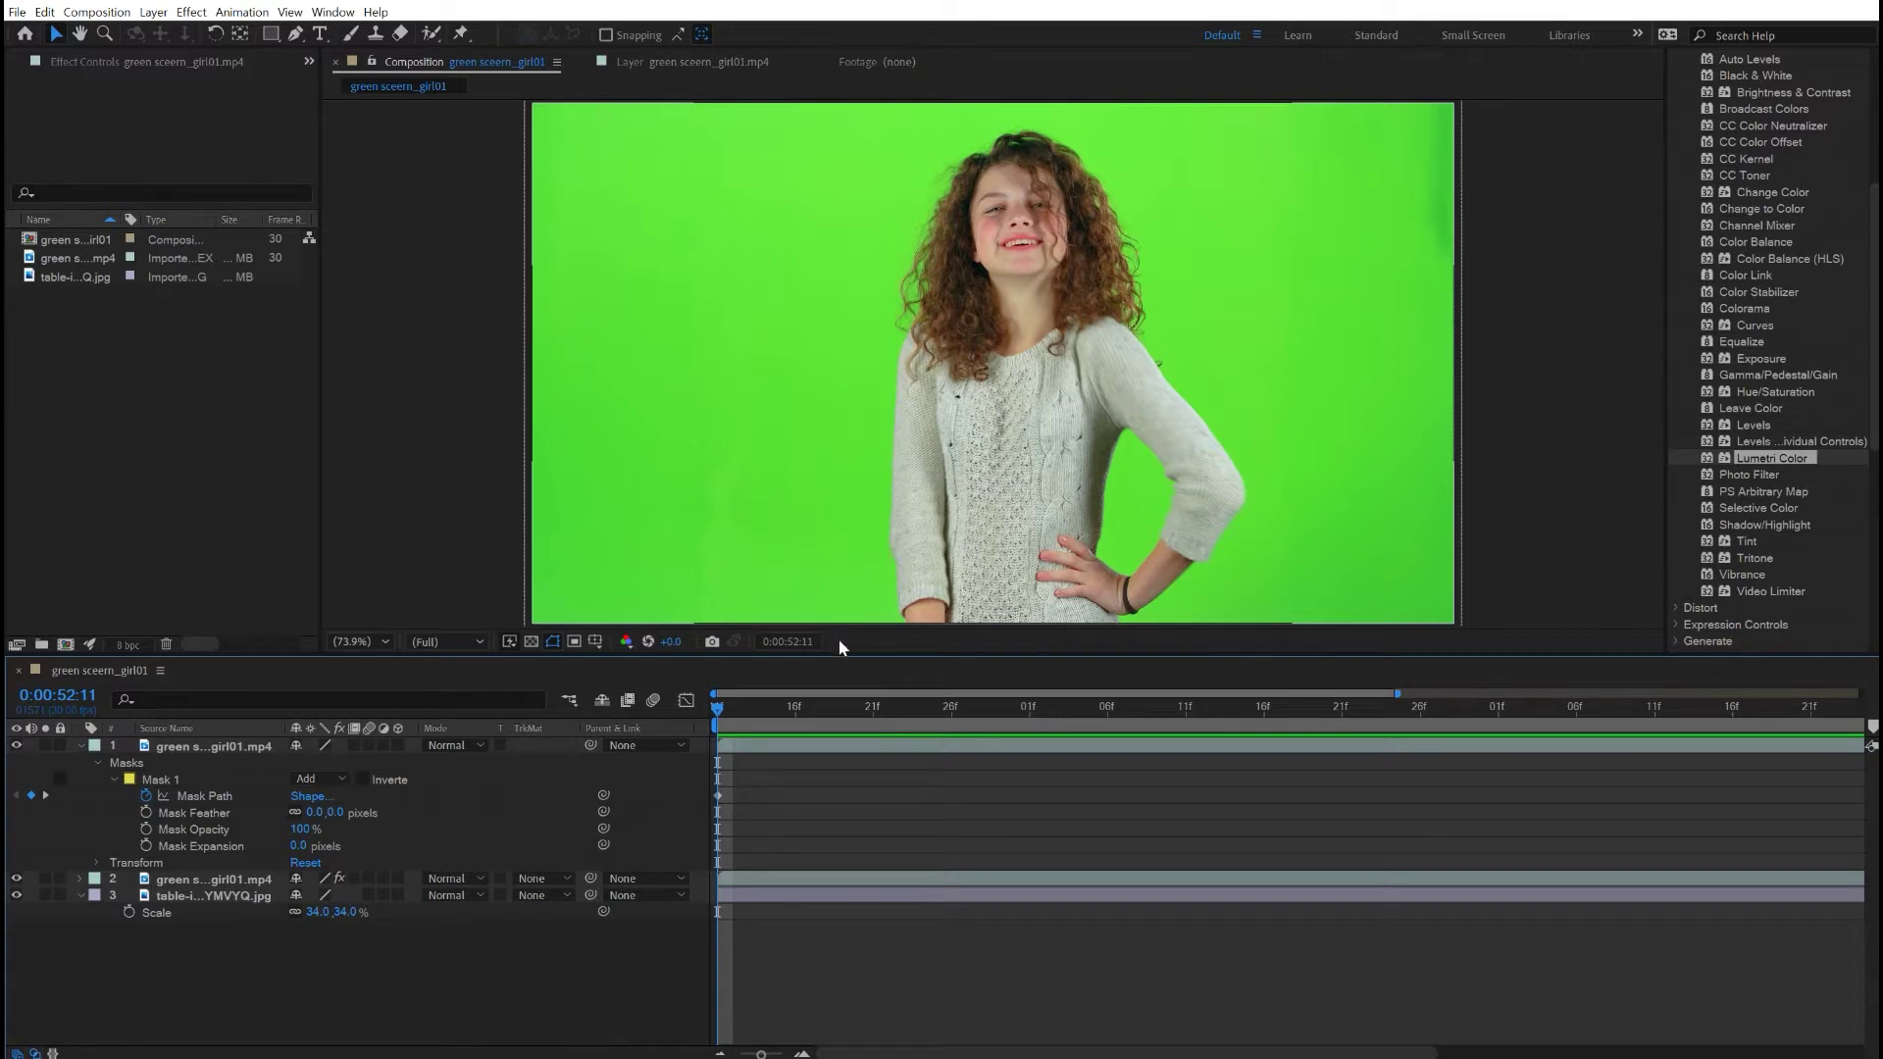
{"action": "left_click_drag", "start_coordinate": [729, 707], "coordinate": [1608, 755]}
{"action": "key", "text": "space"}
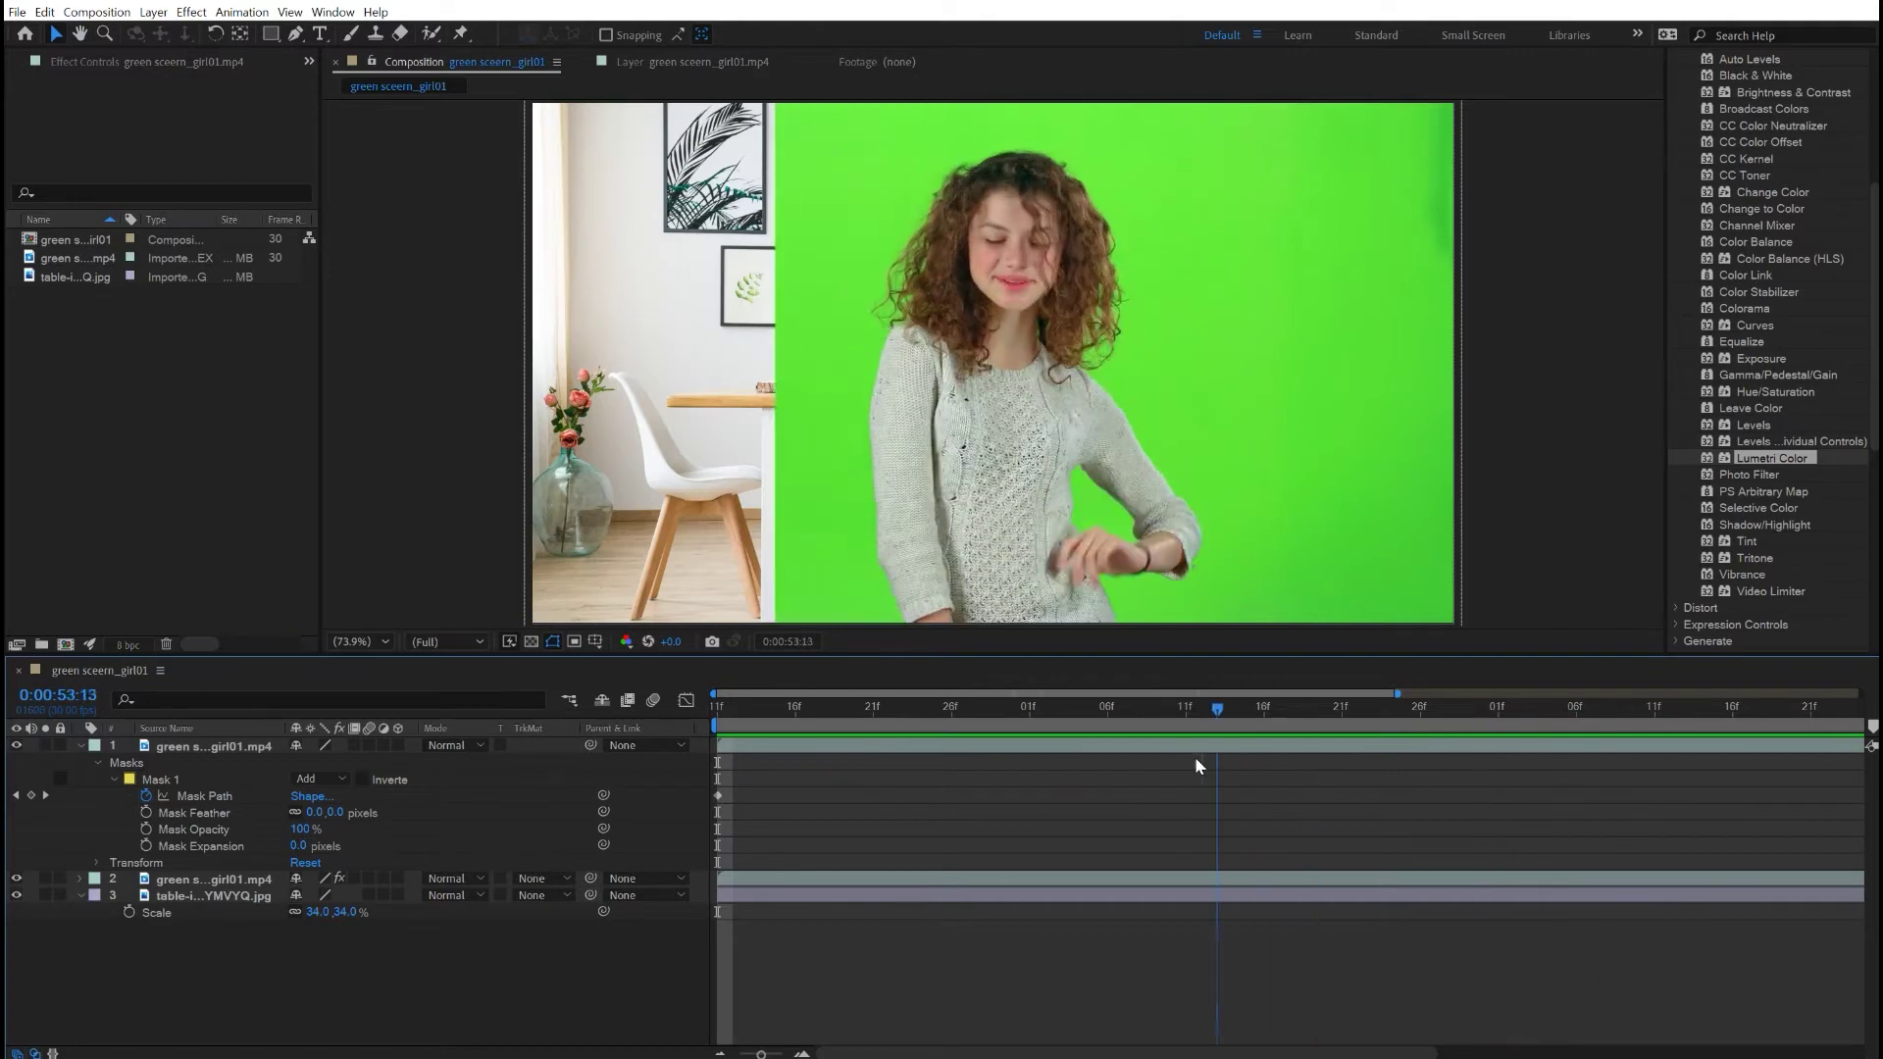
{"action": "key", "text": "space"}
{"action": "key", "text": "space"}
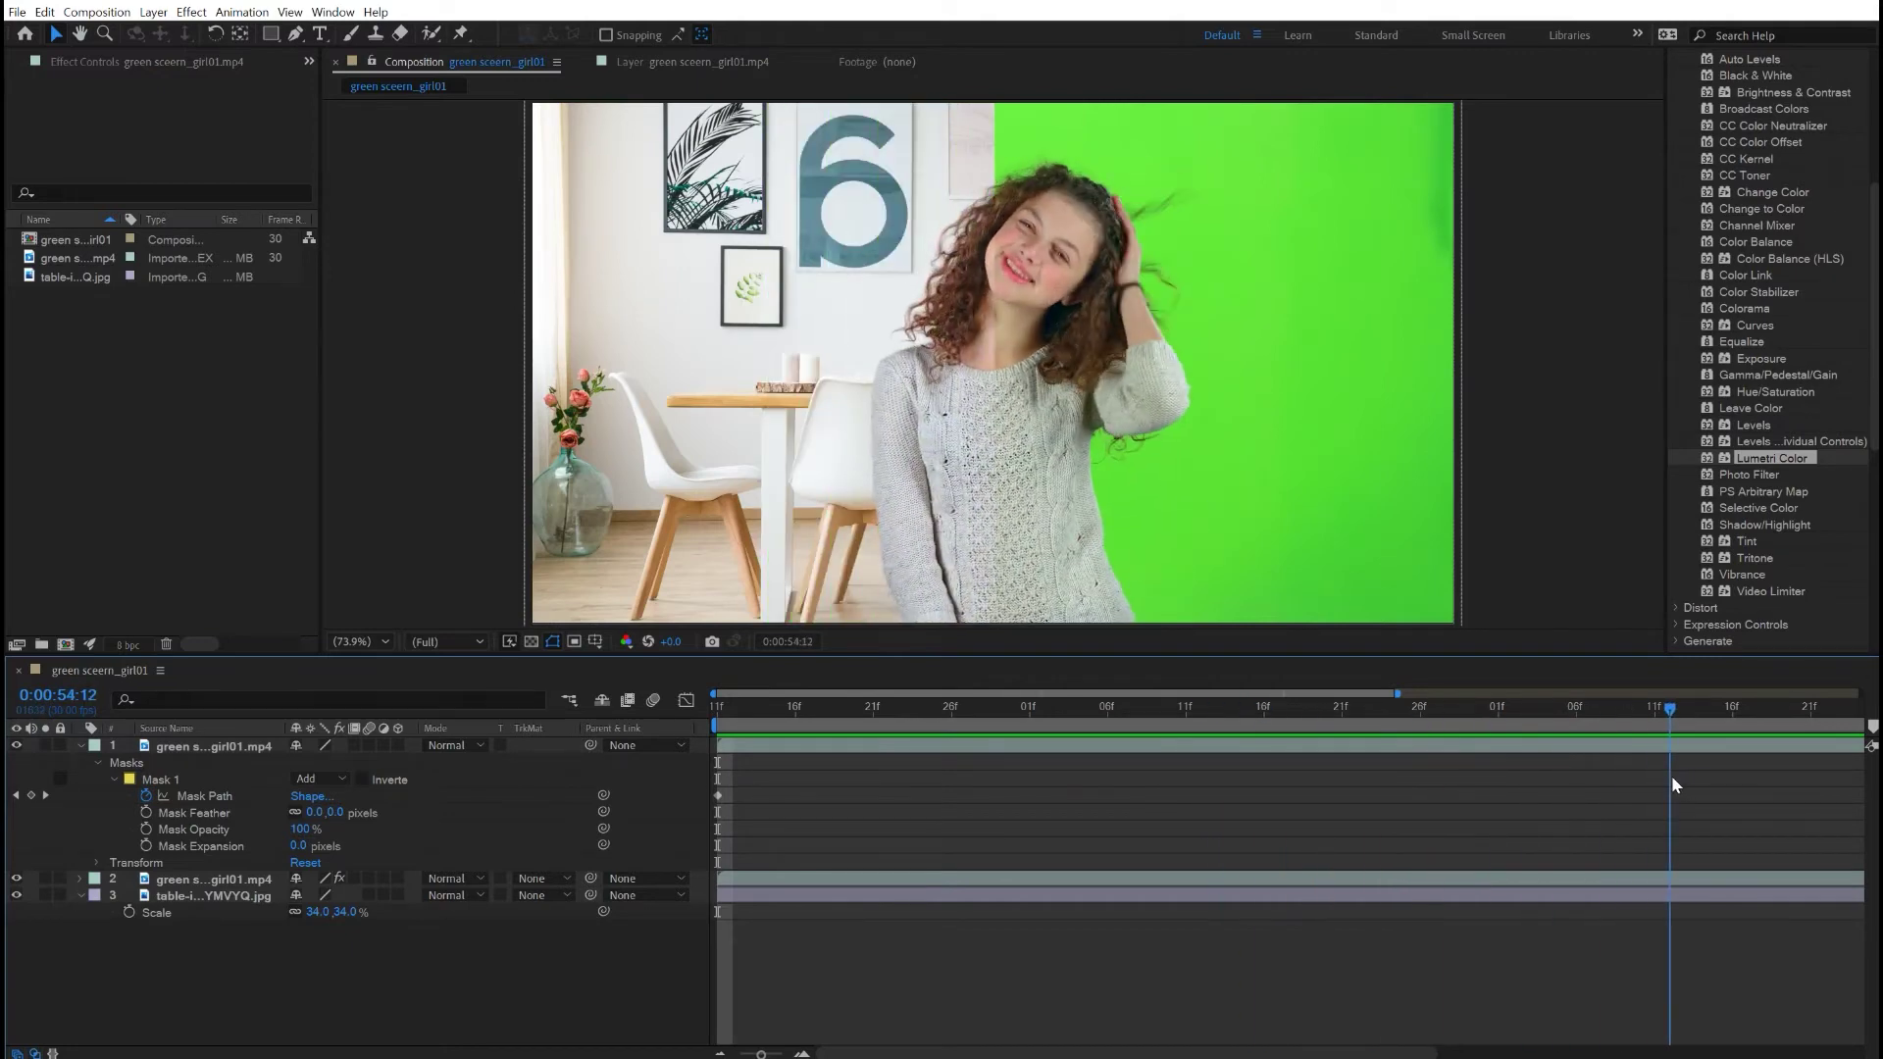
{"action": "left_click_drag", "start_coordinate": [1731, 777], "coordinate": [1752, 775]}
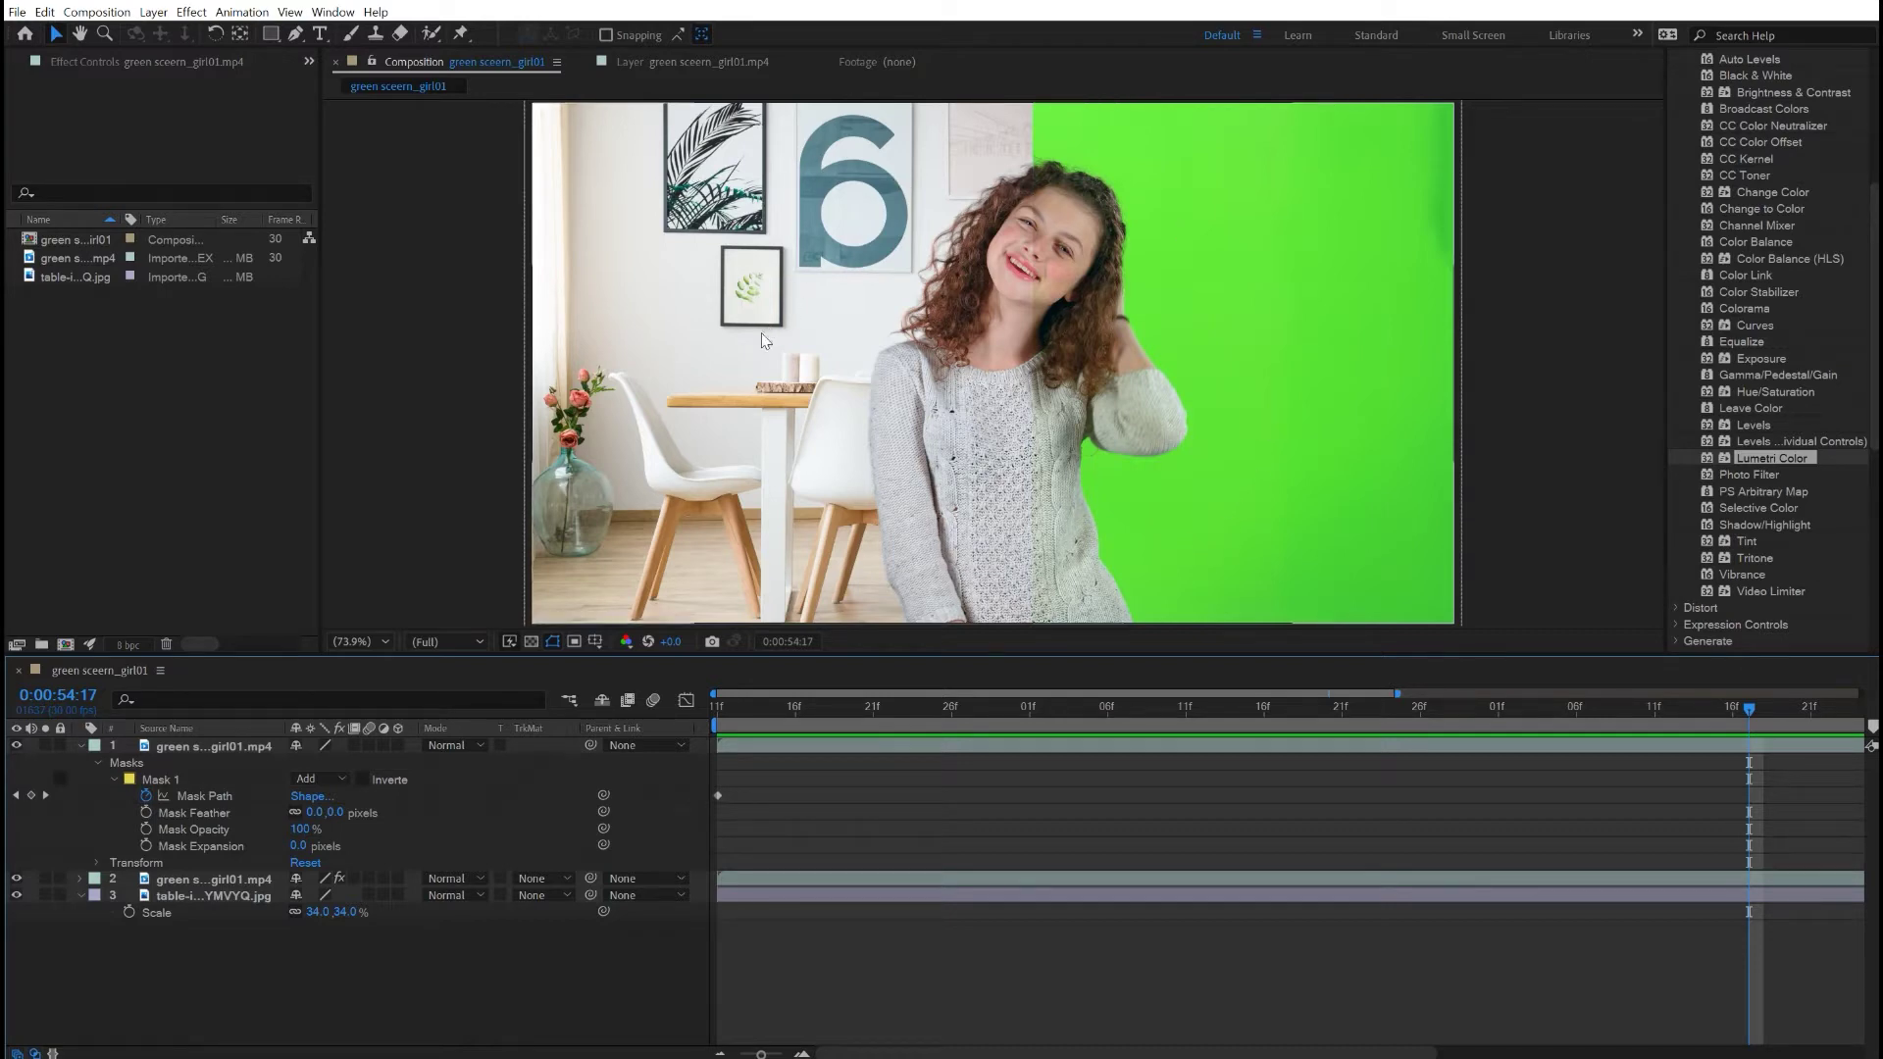
{"action": "mouse_move", "coordinate": [1748, 716]}
{"action": "left_mouse_down"}
{"action": "mouse_move", "coordinate": [1639, 731]}
{"action": "mouse_move", "coordinate": [1790, 733]}
{"action": "mouse_move", "coordinate": [1767, 721]}
{"action": "left_mouse_up"}
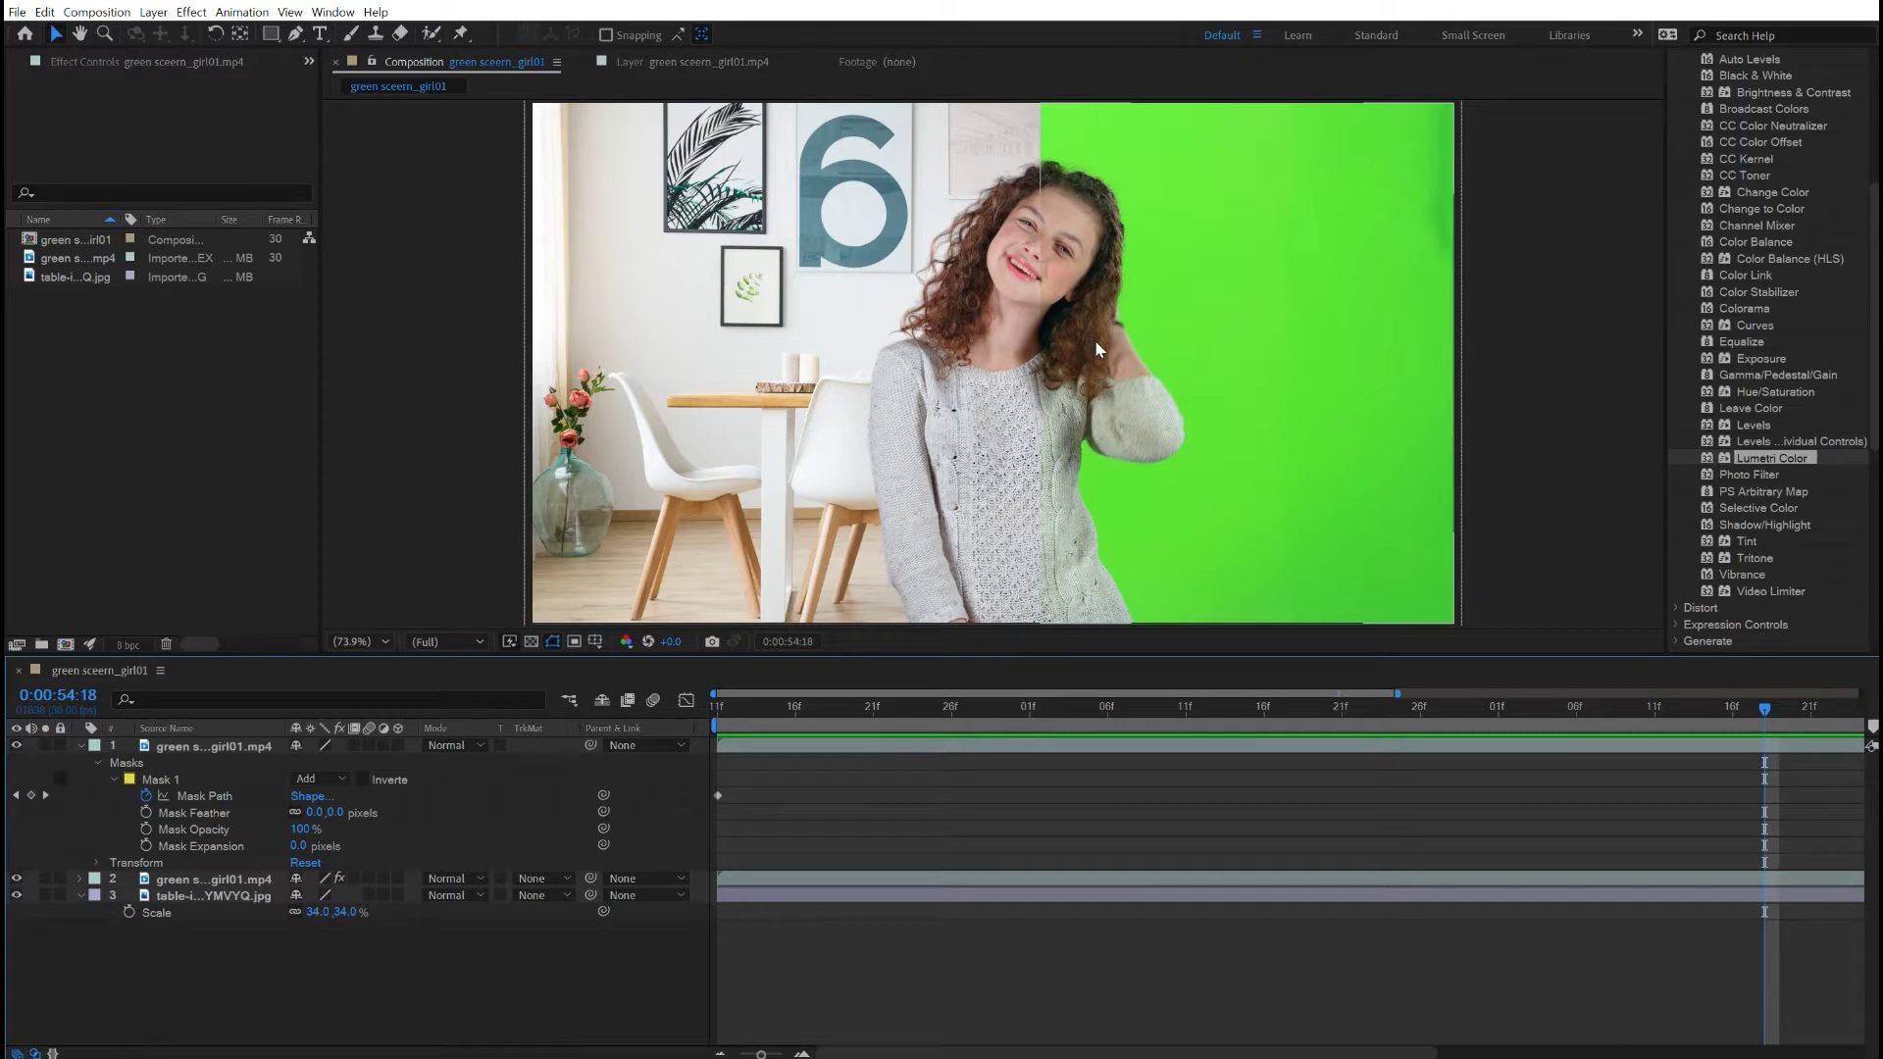
{"action": "key", "text": "Home"}
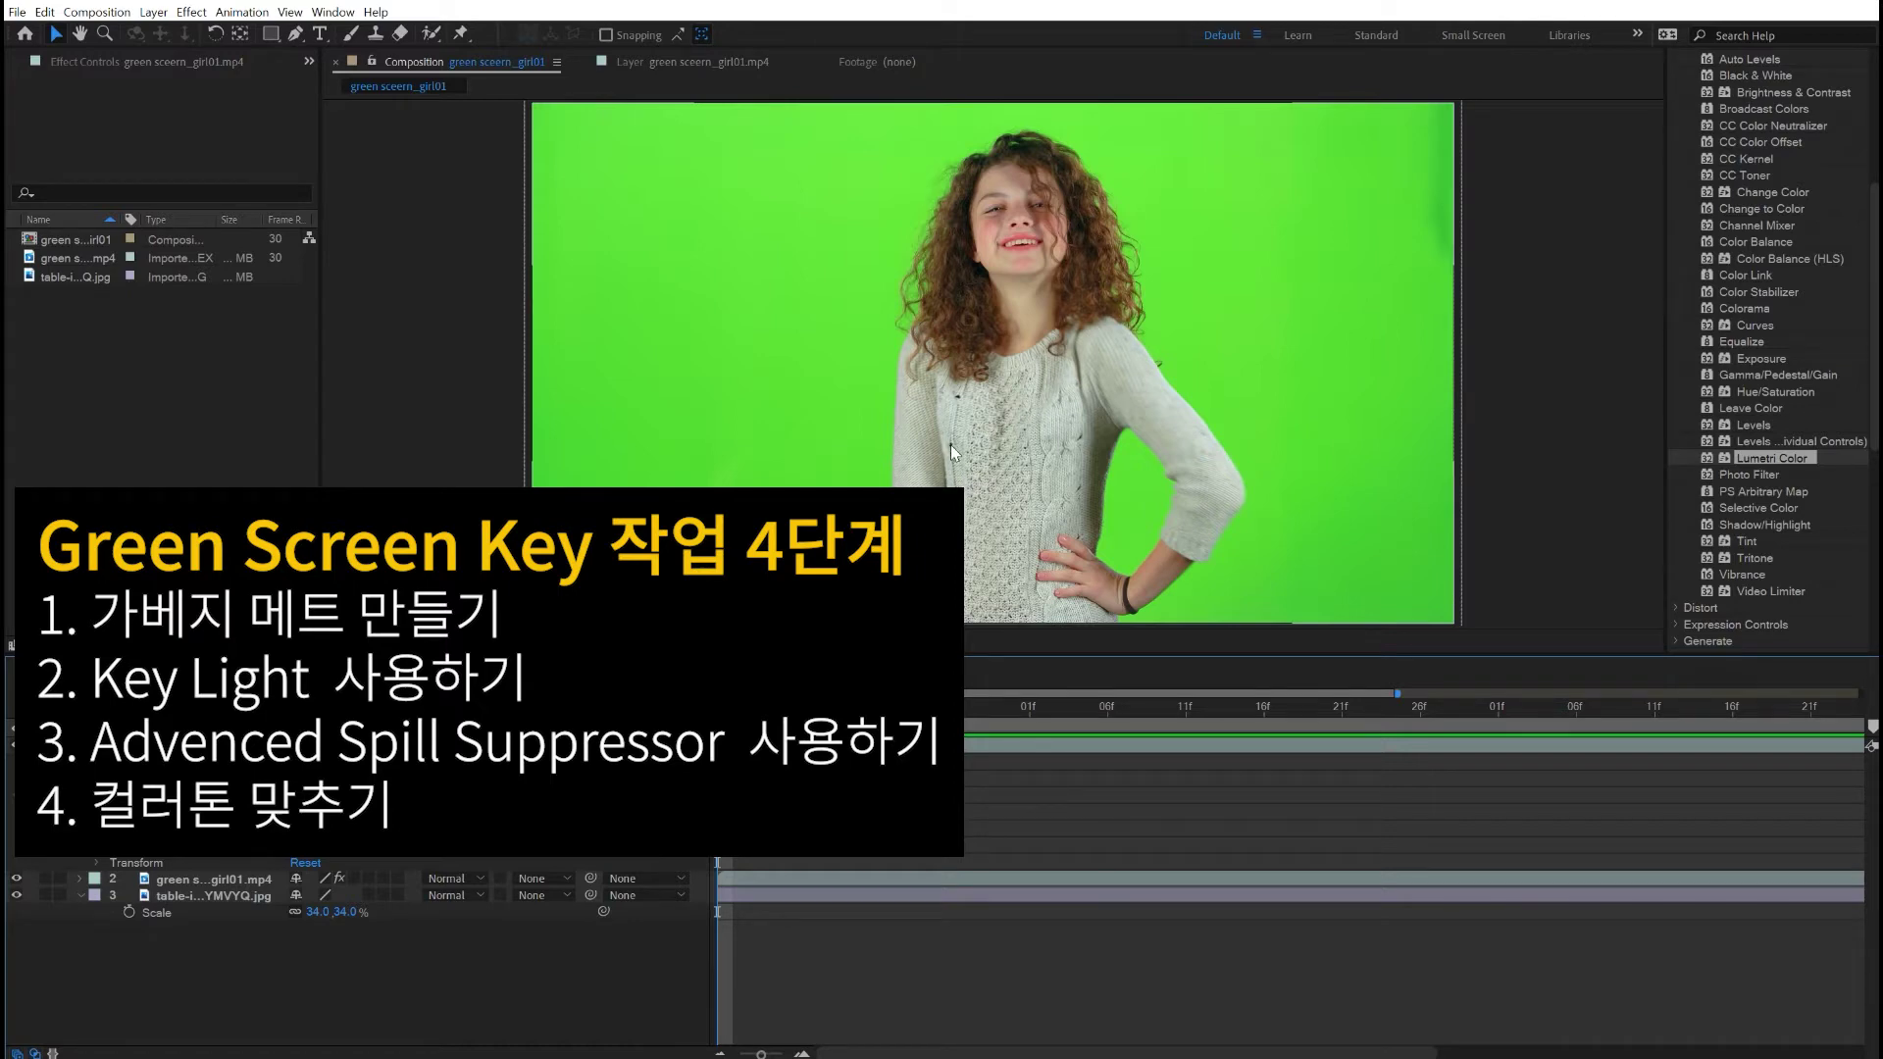
{"action": "key", "text": "space"}
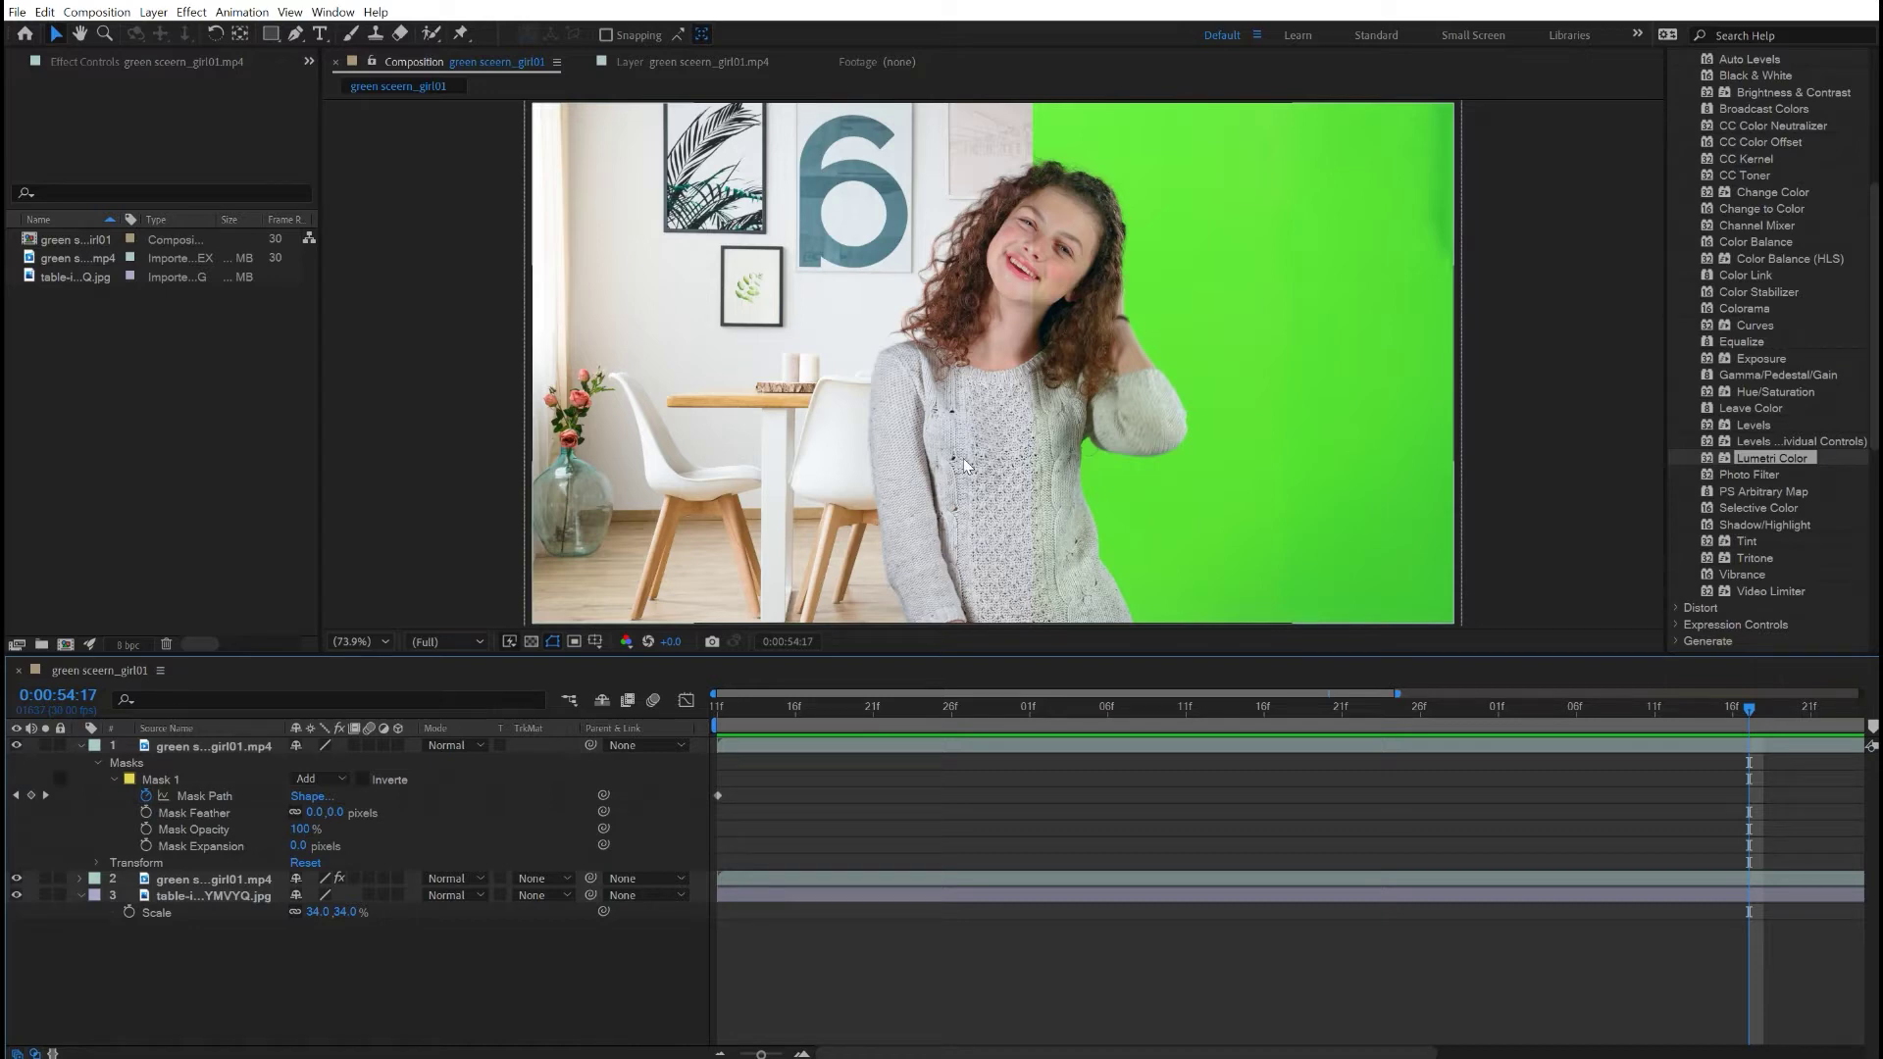
{"action": "key", "text": "Home"}
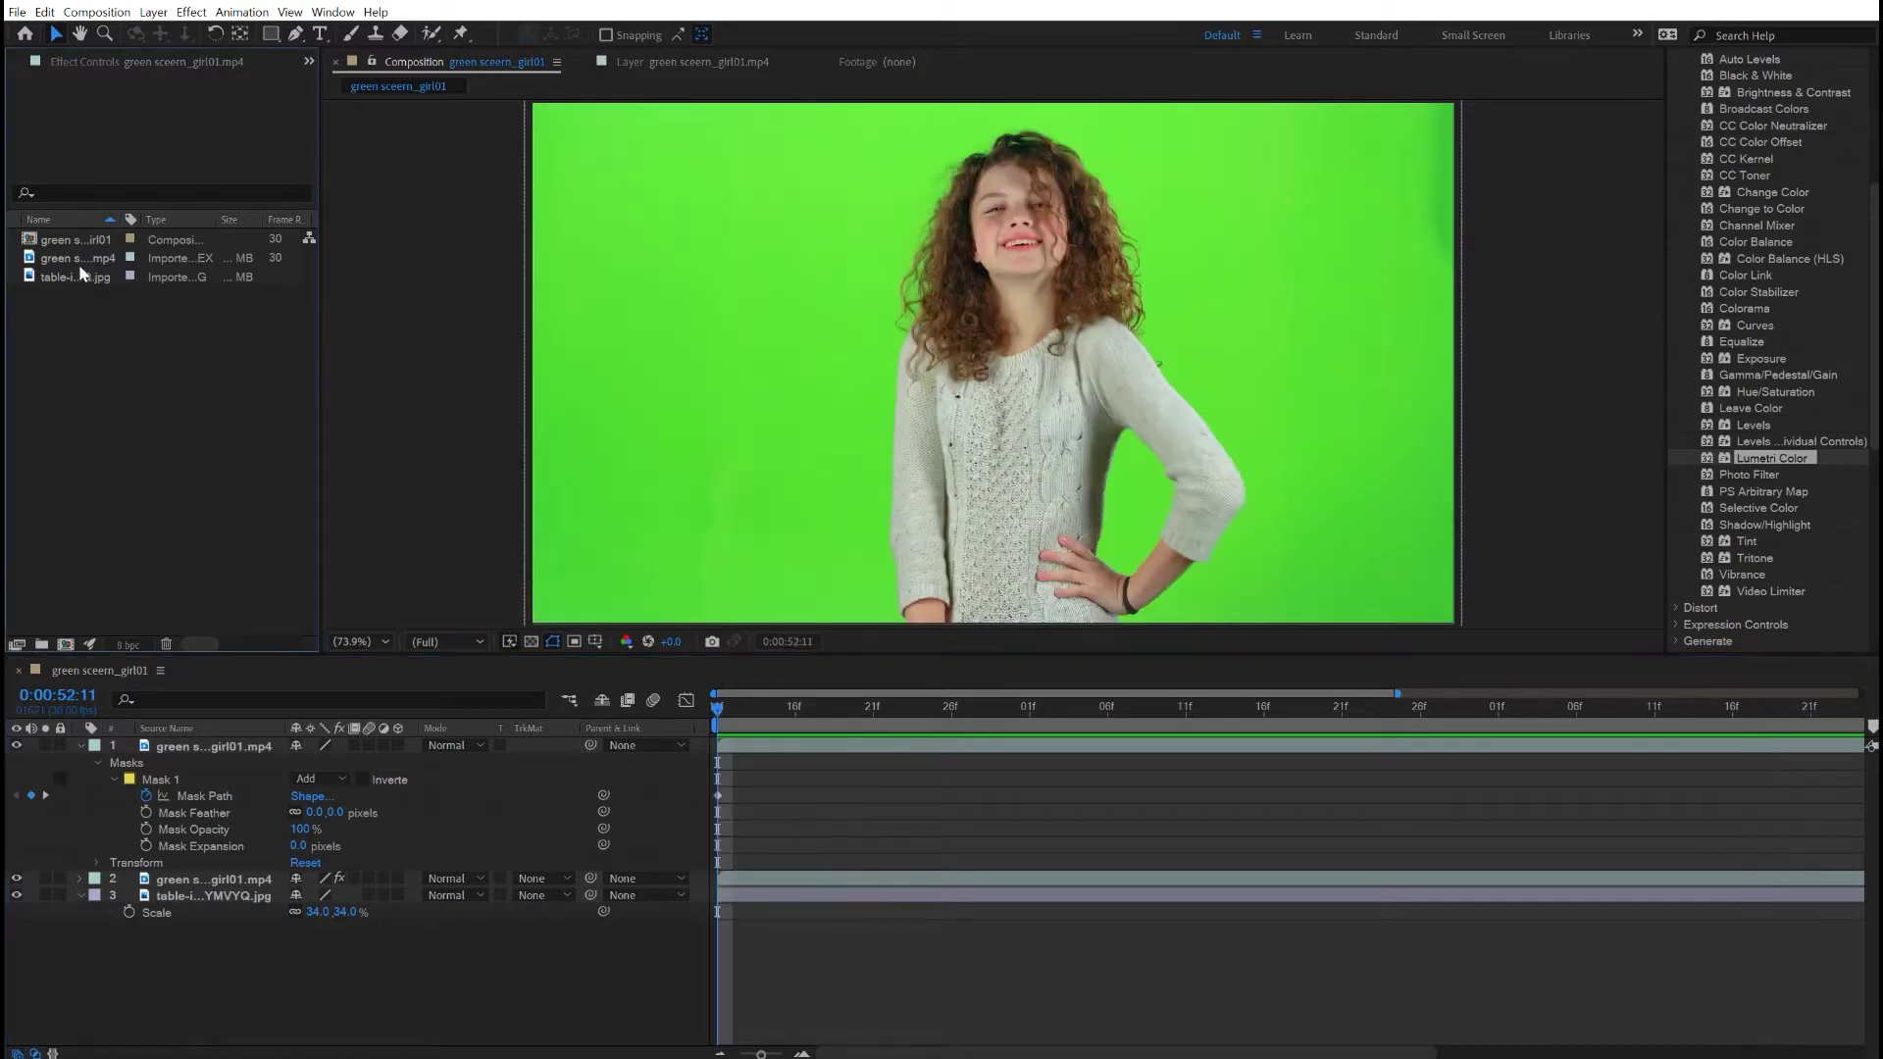
Preview the green sceern_girl01.mp4 source clip and create a new composition from it.
{"action": "double_click", "coordinate": [83, 269]}
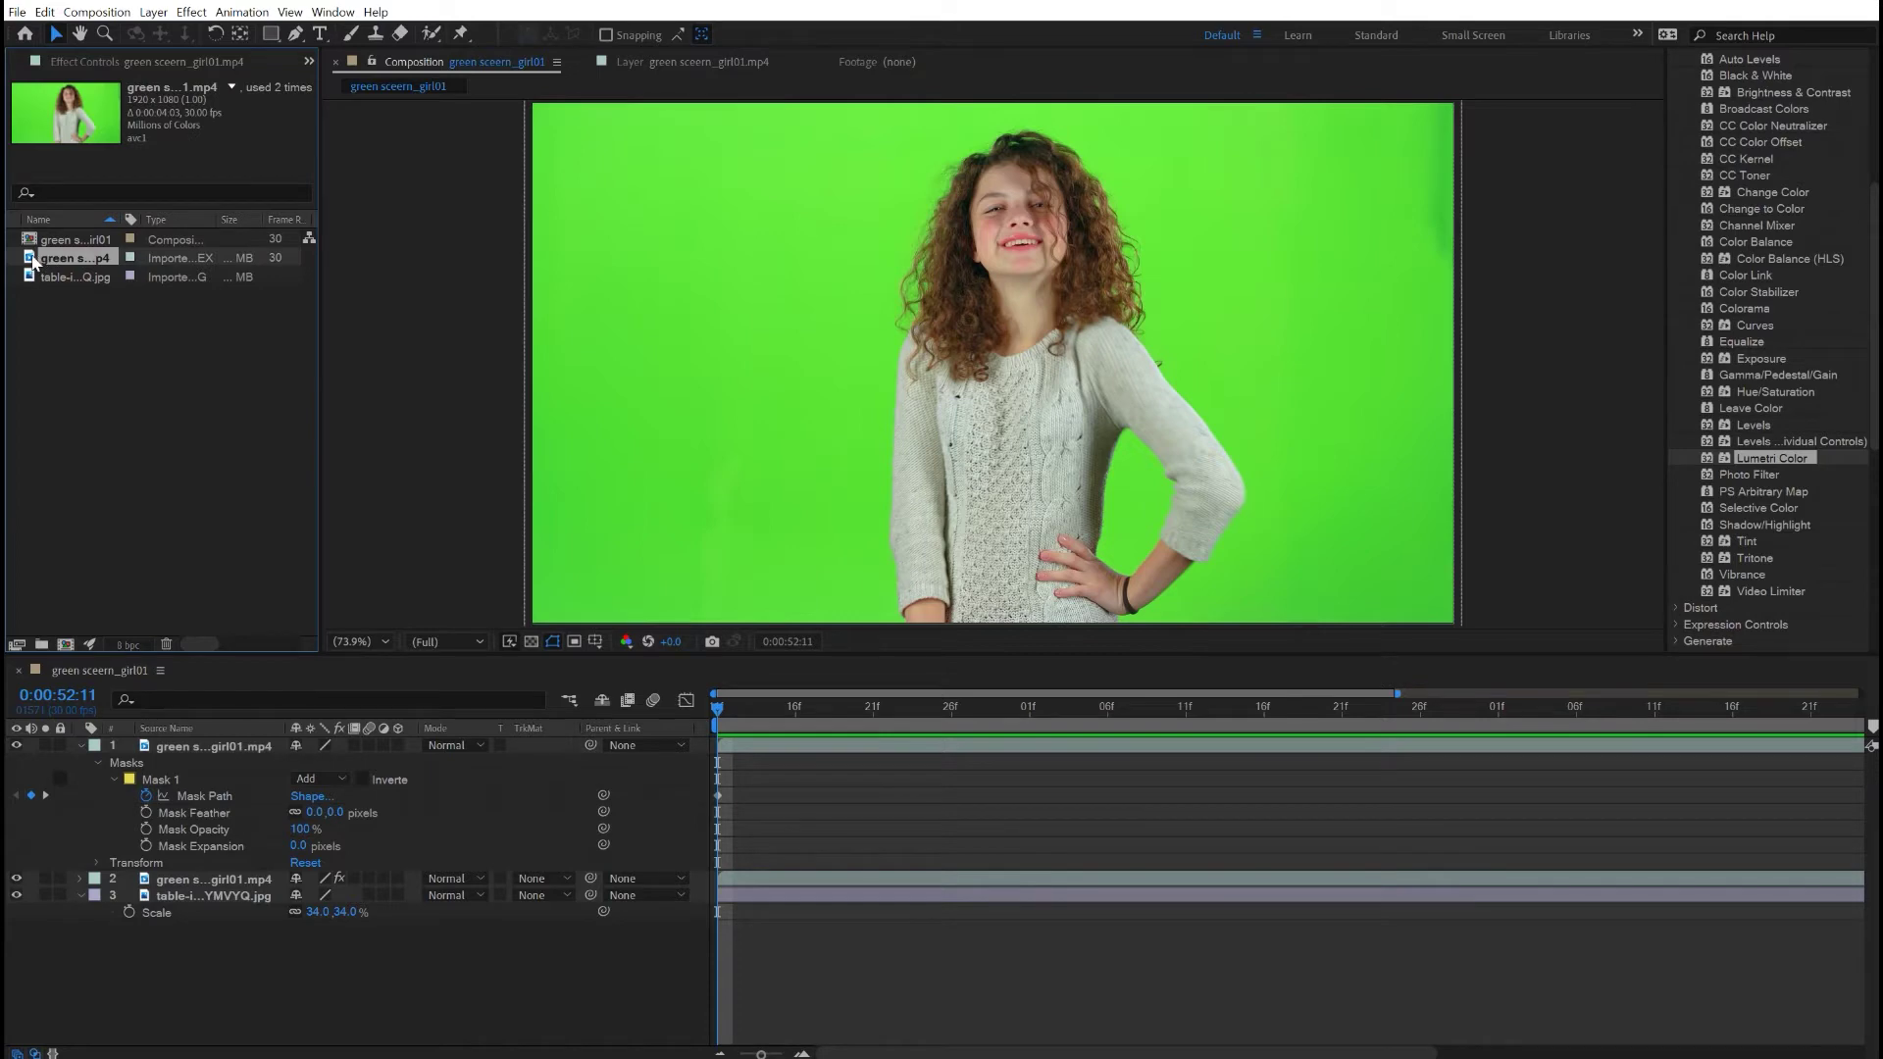
{"action": "key", "text": "space"}
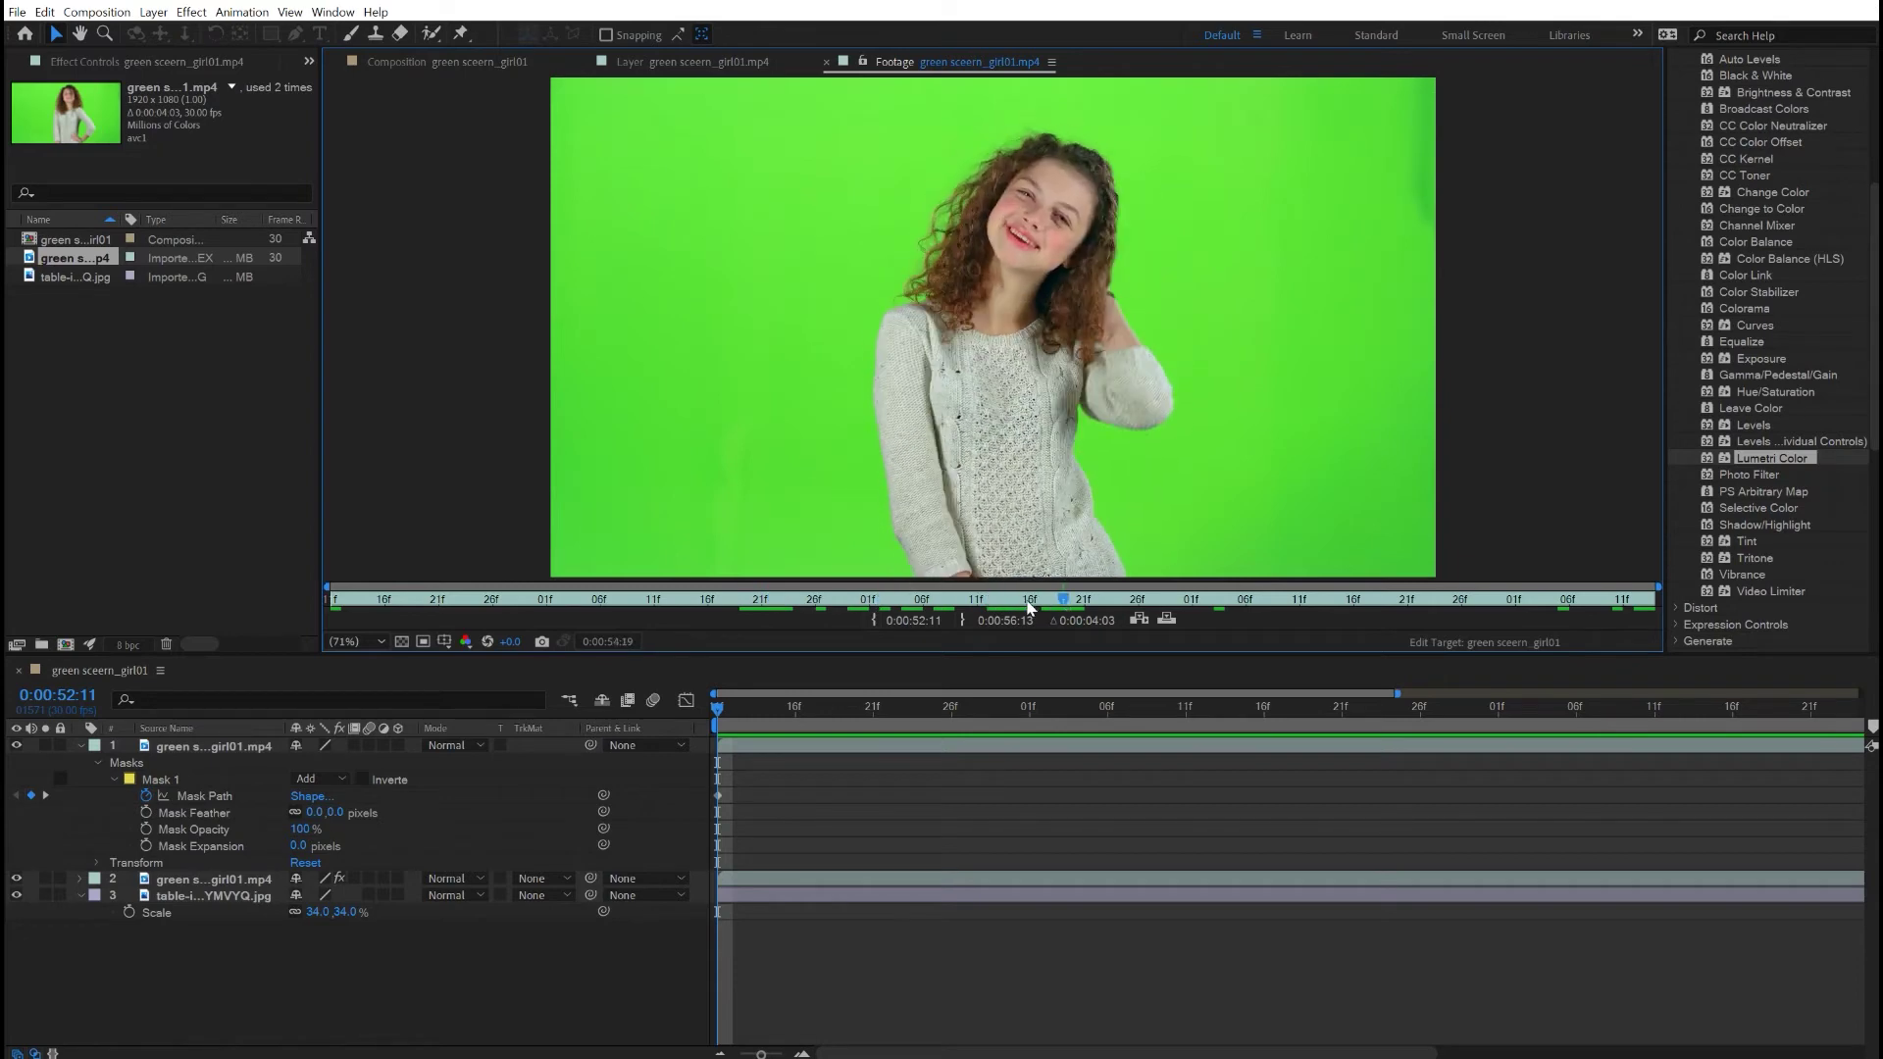
{"action": "key", "text": "space"}
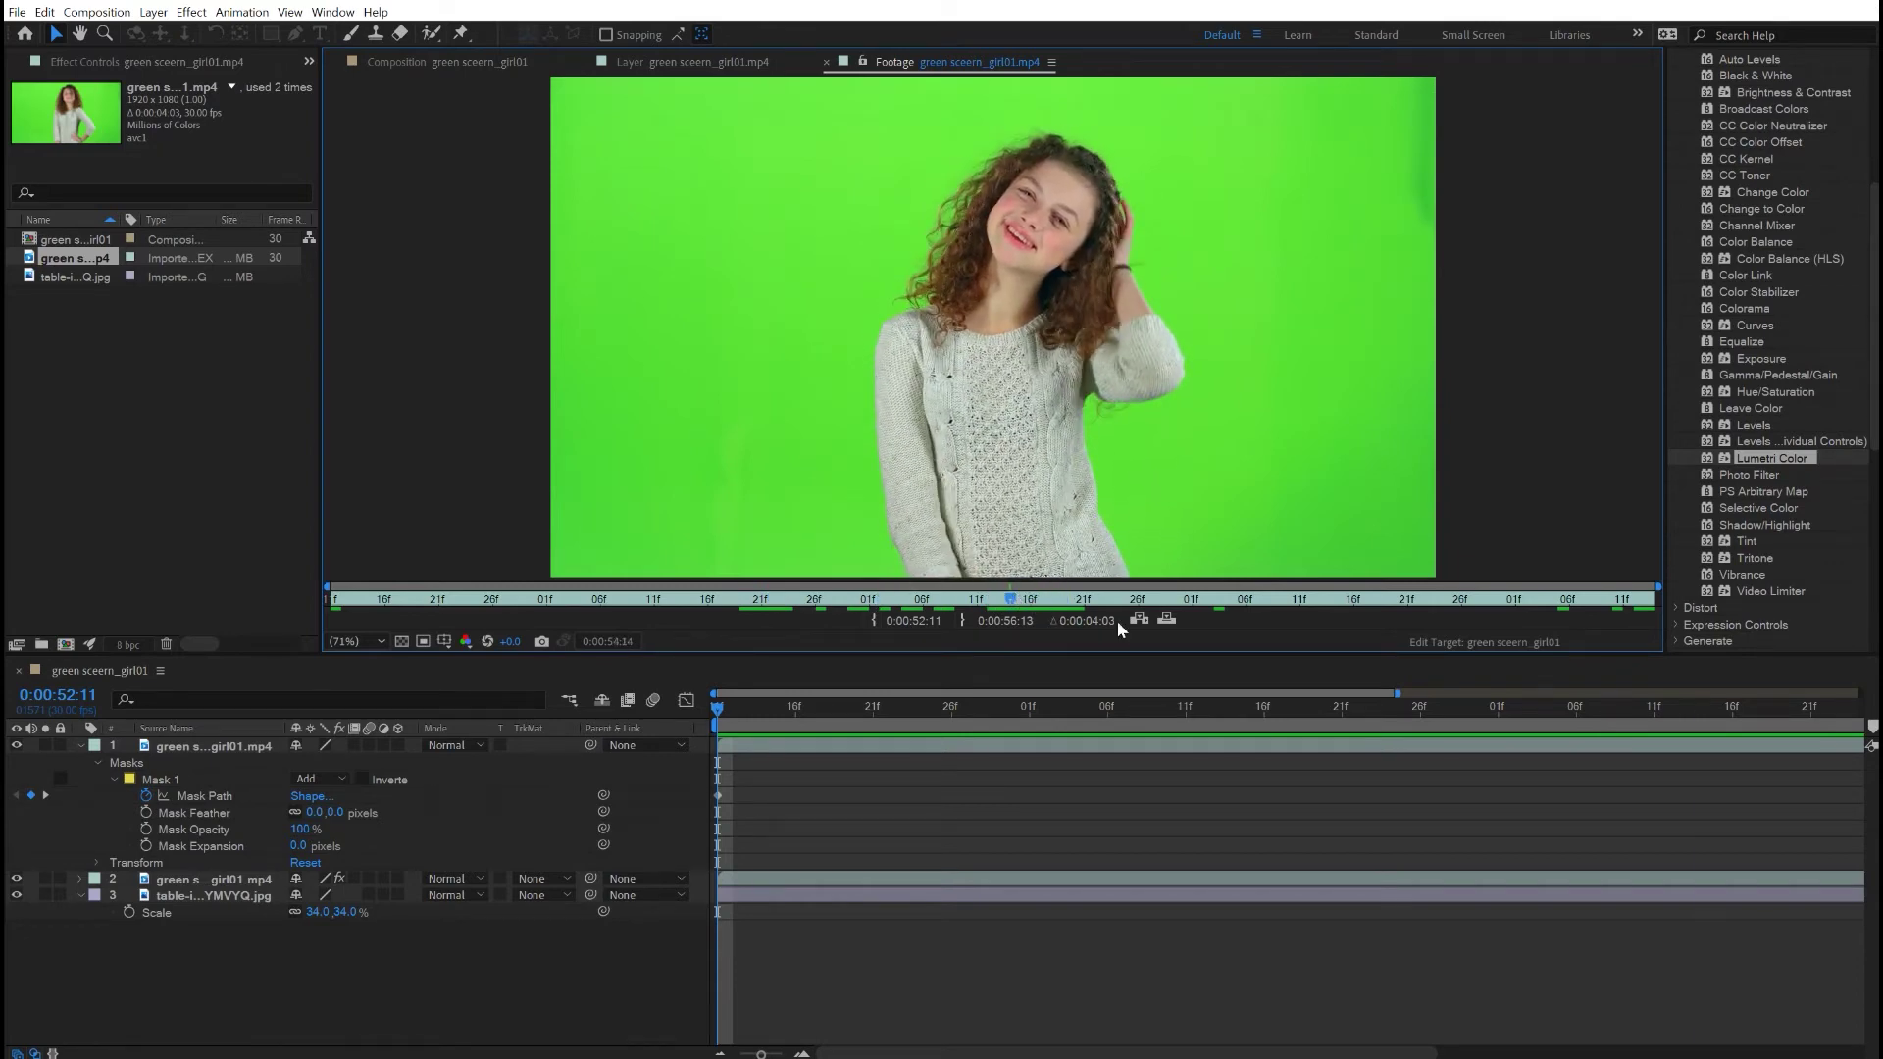
{"action": "right_click", "coordinate": [51, 268]}
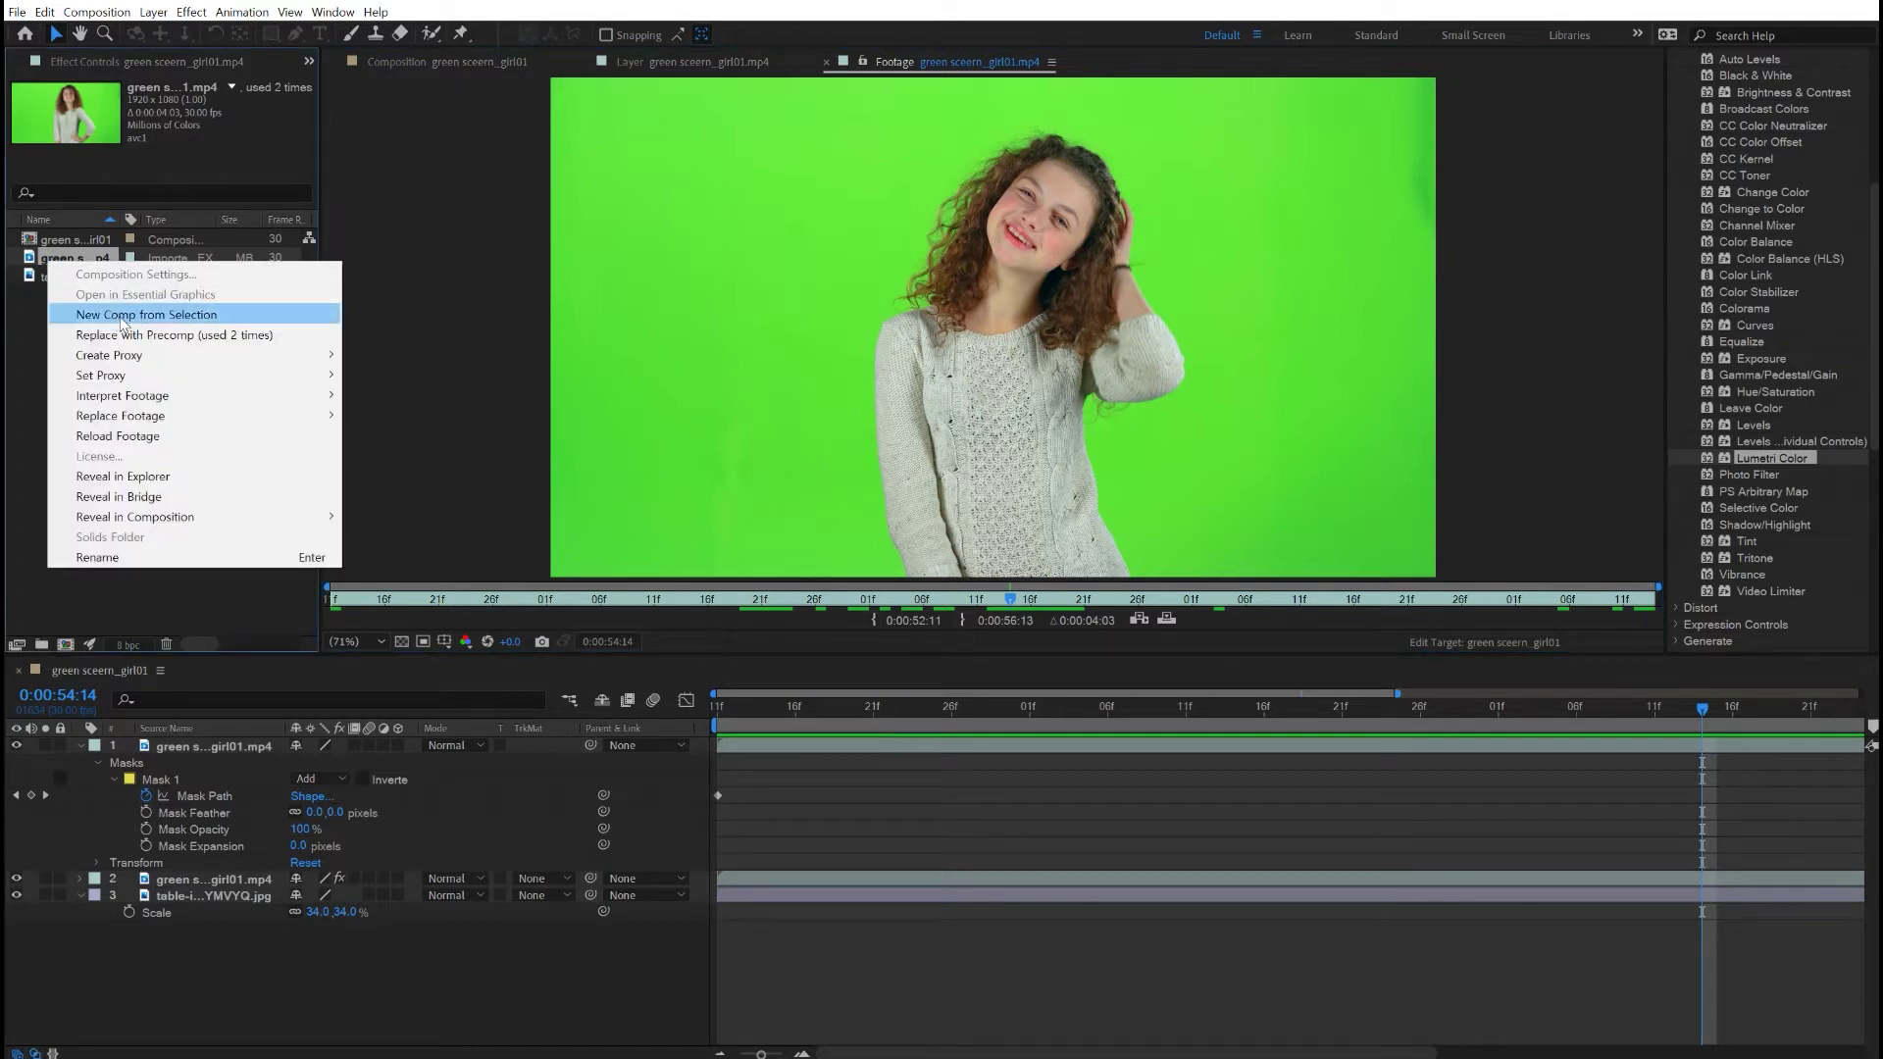
{"action": "left_click", "coordinate": [120, 314]}
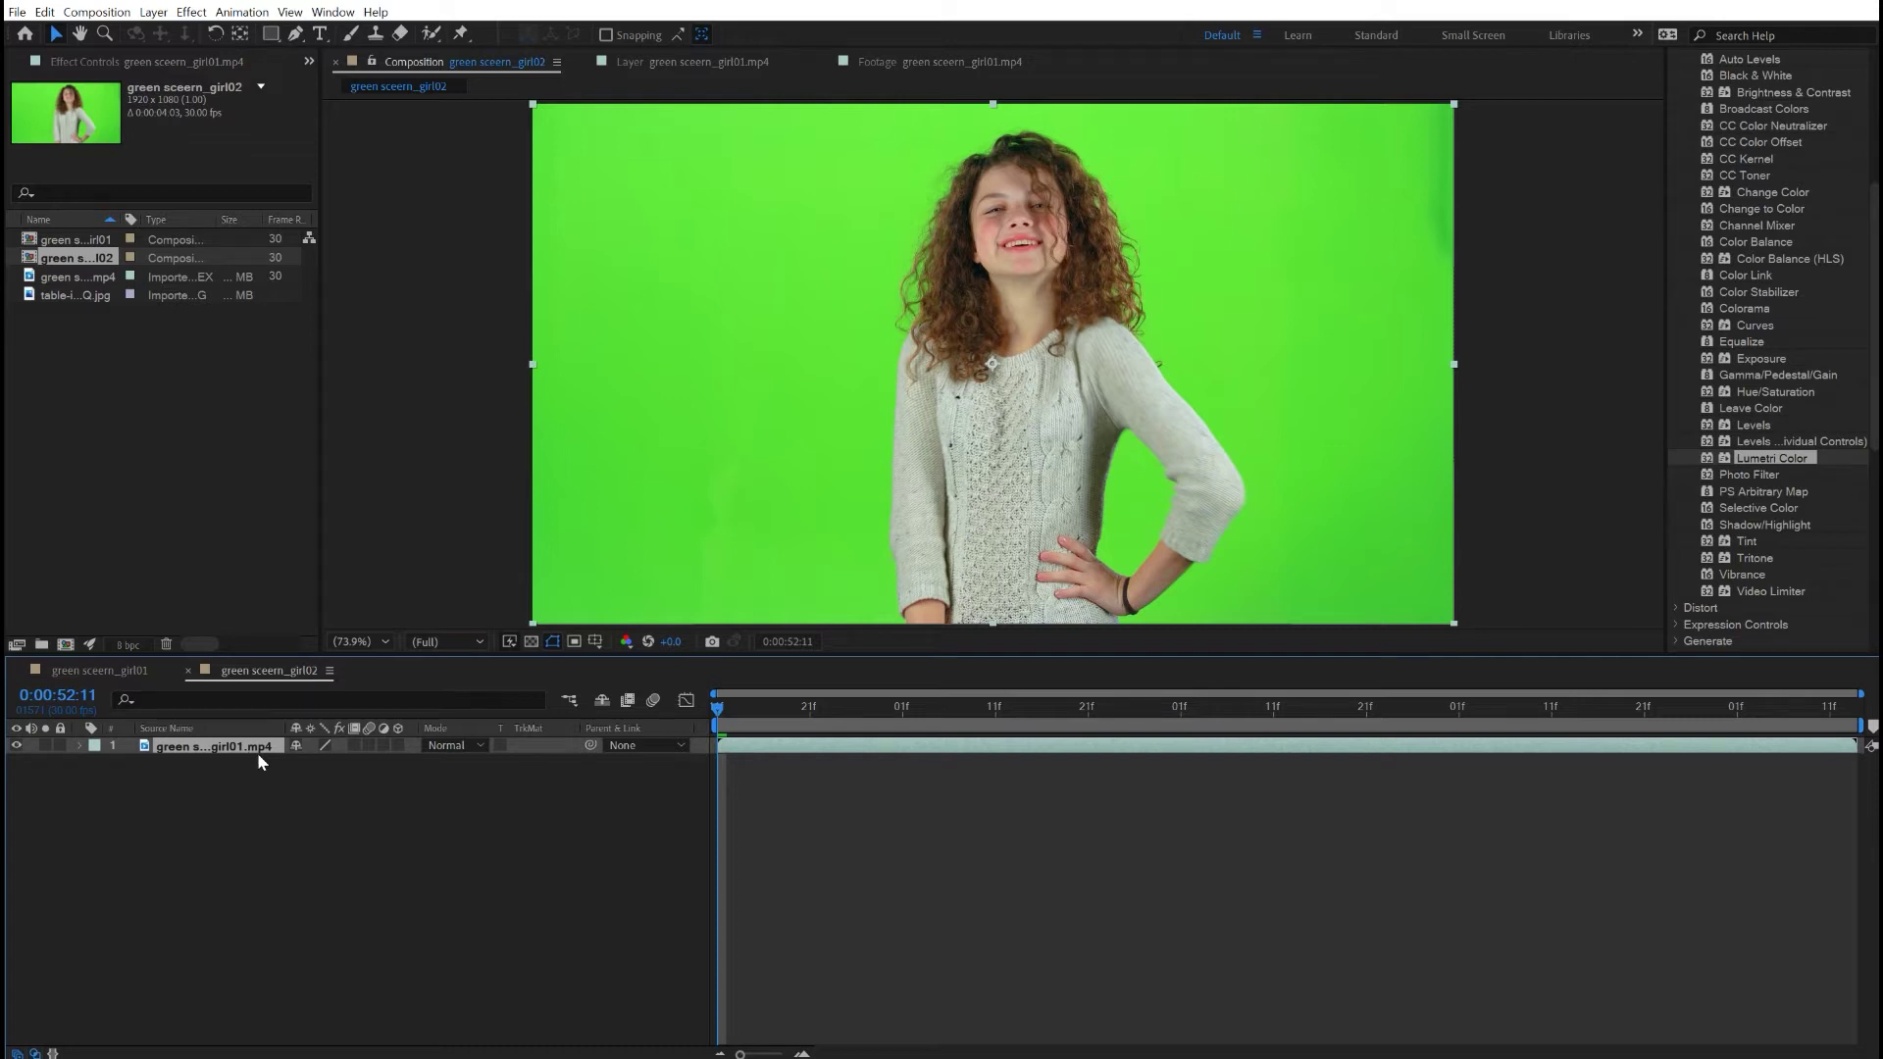
At 0:00:52:18, draw a closed ten-point Pen tool mask loosely around the woman, extending below the frame's lower edge.
{"action": "left_click_drag", "start_coordinate": [826, 710], "coordinate": [784, 691]}
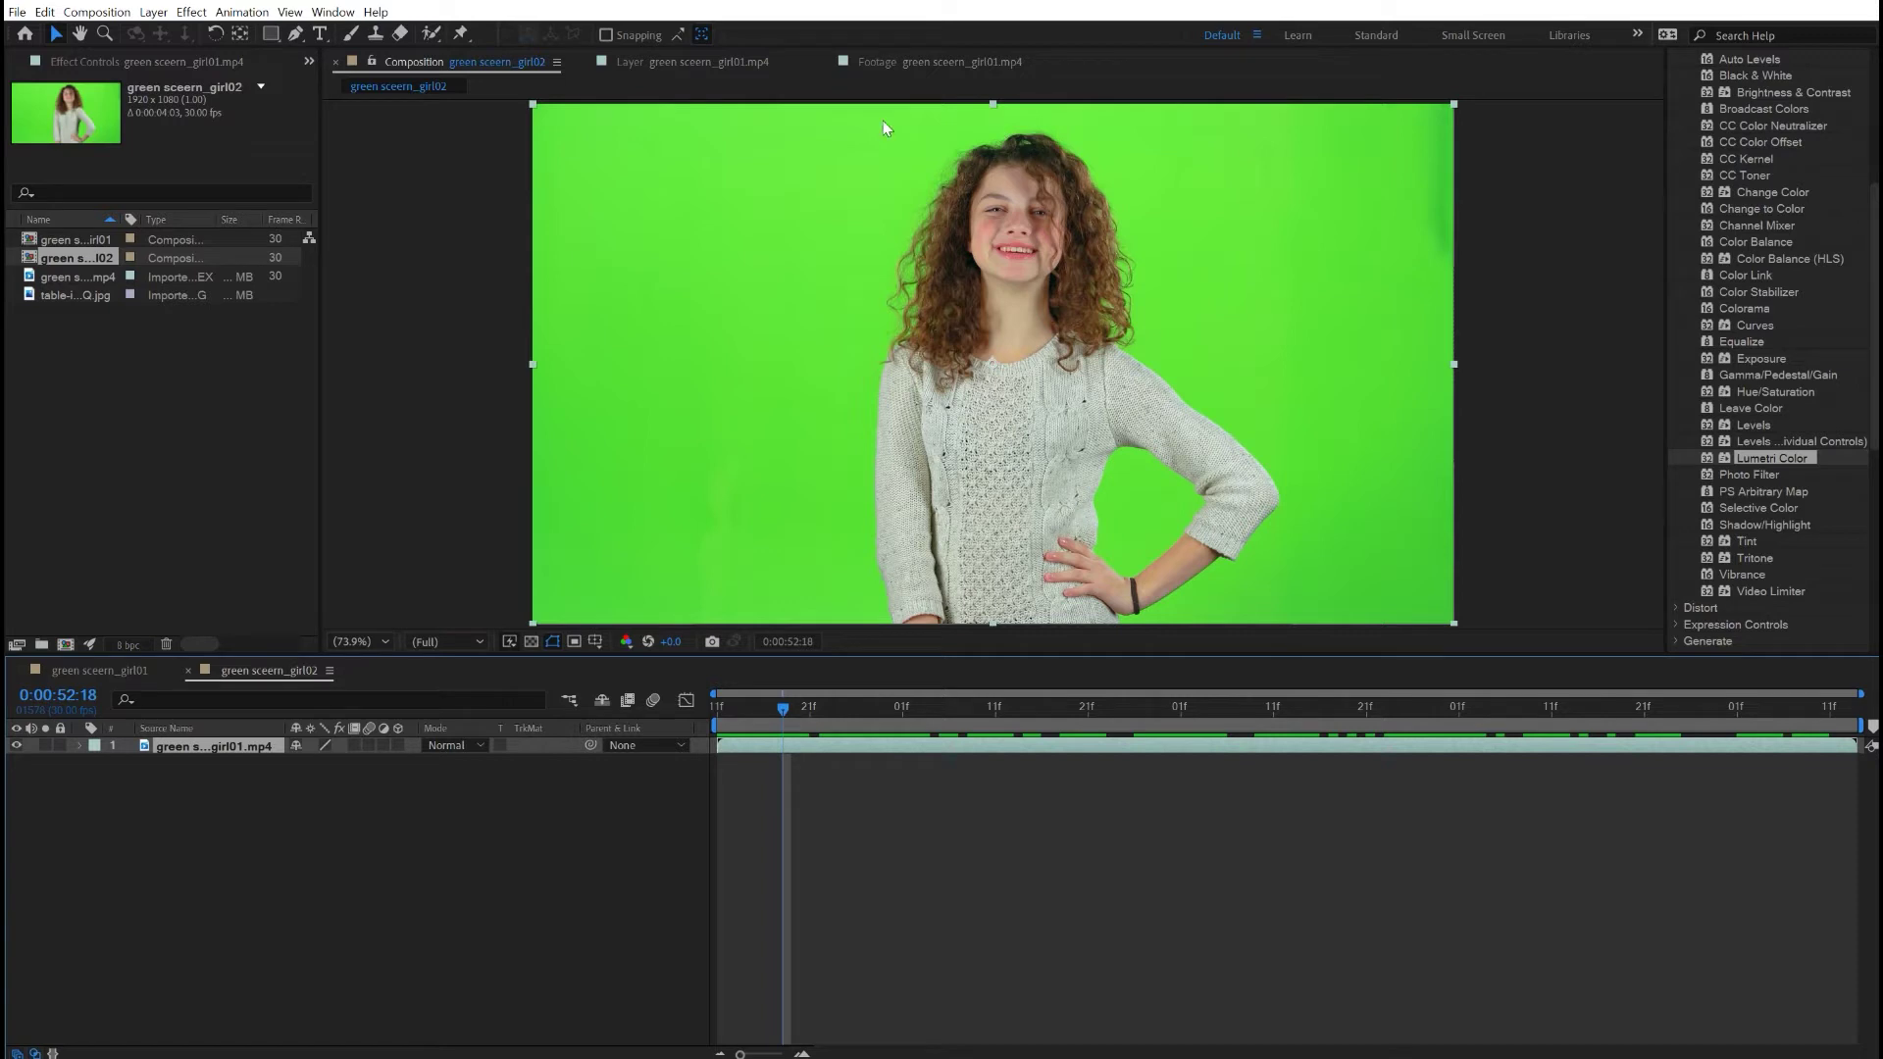
{"action": "left_click", "coordinate": [295, 34]}
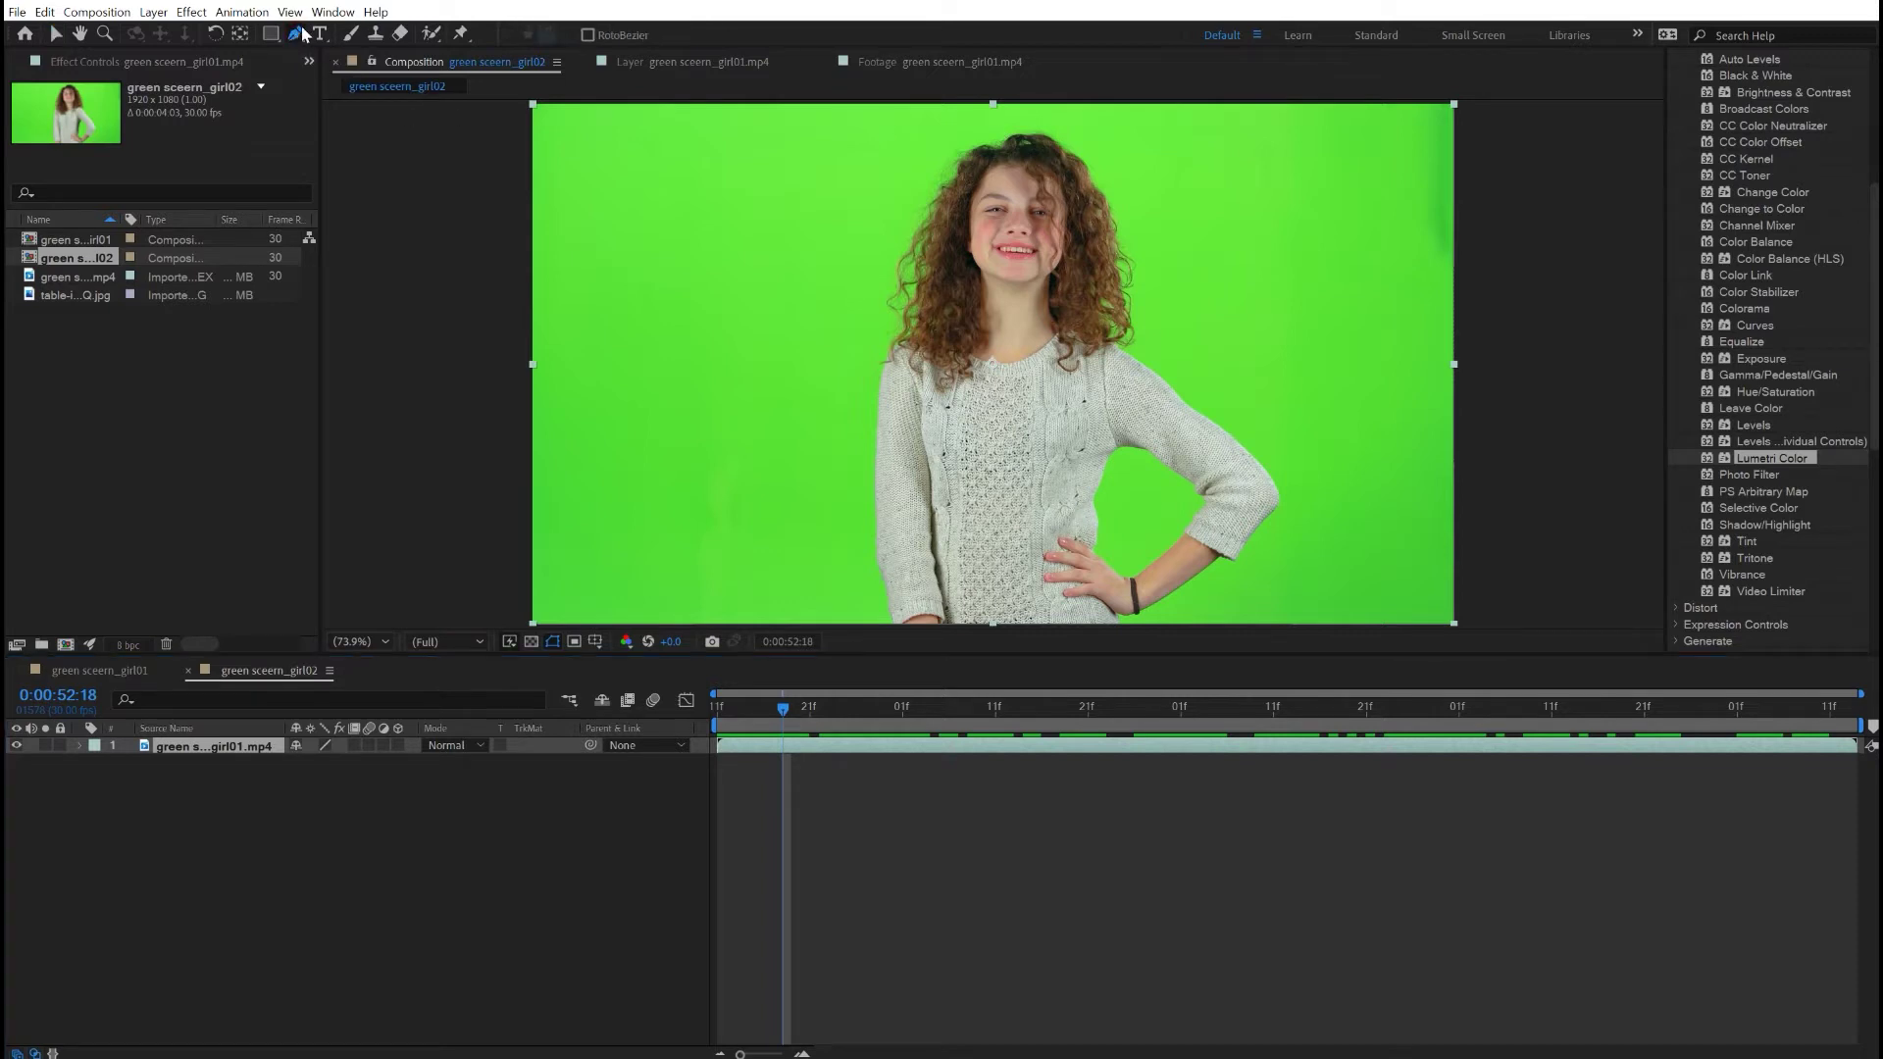
{"action": "left_click", "coordinate": [1026, 110]}
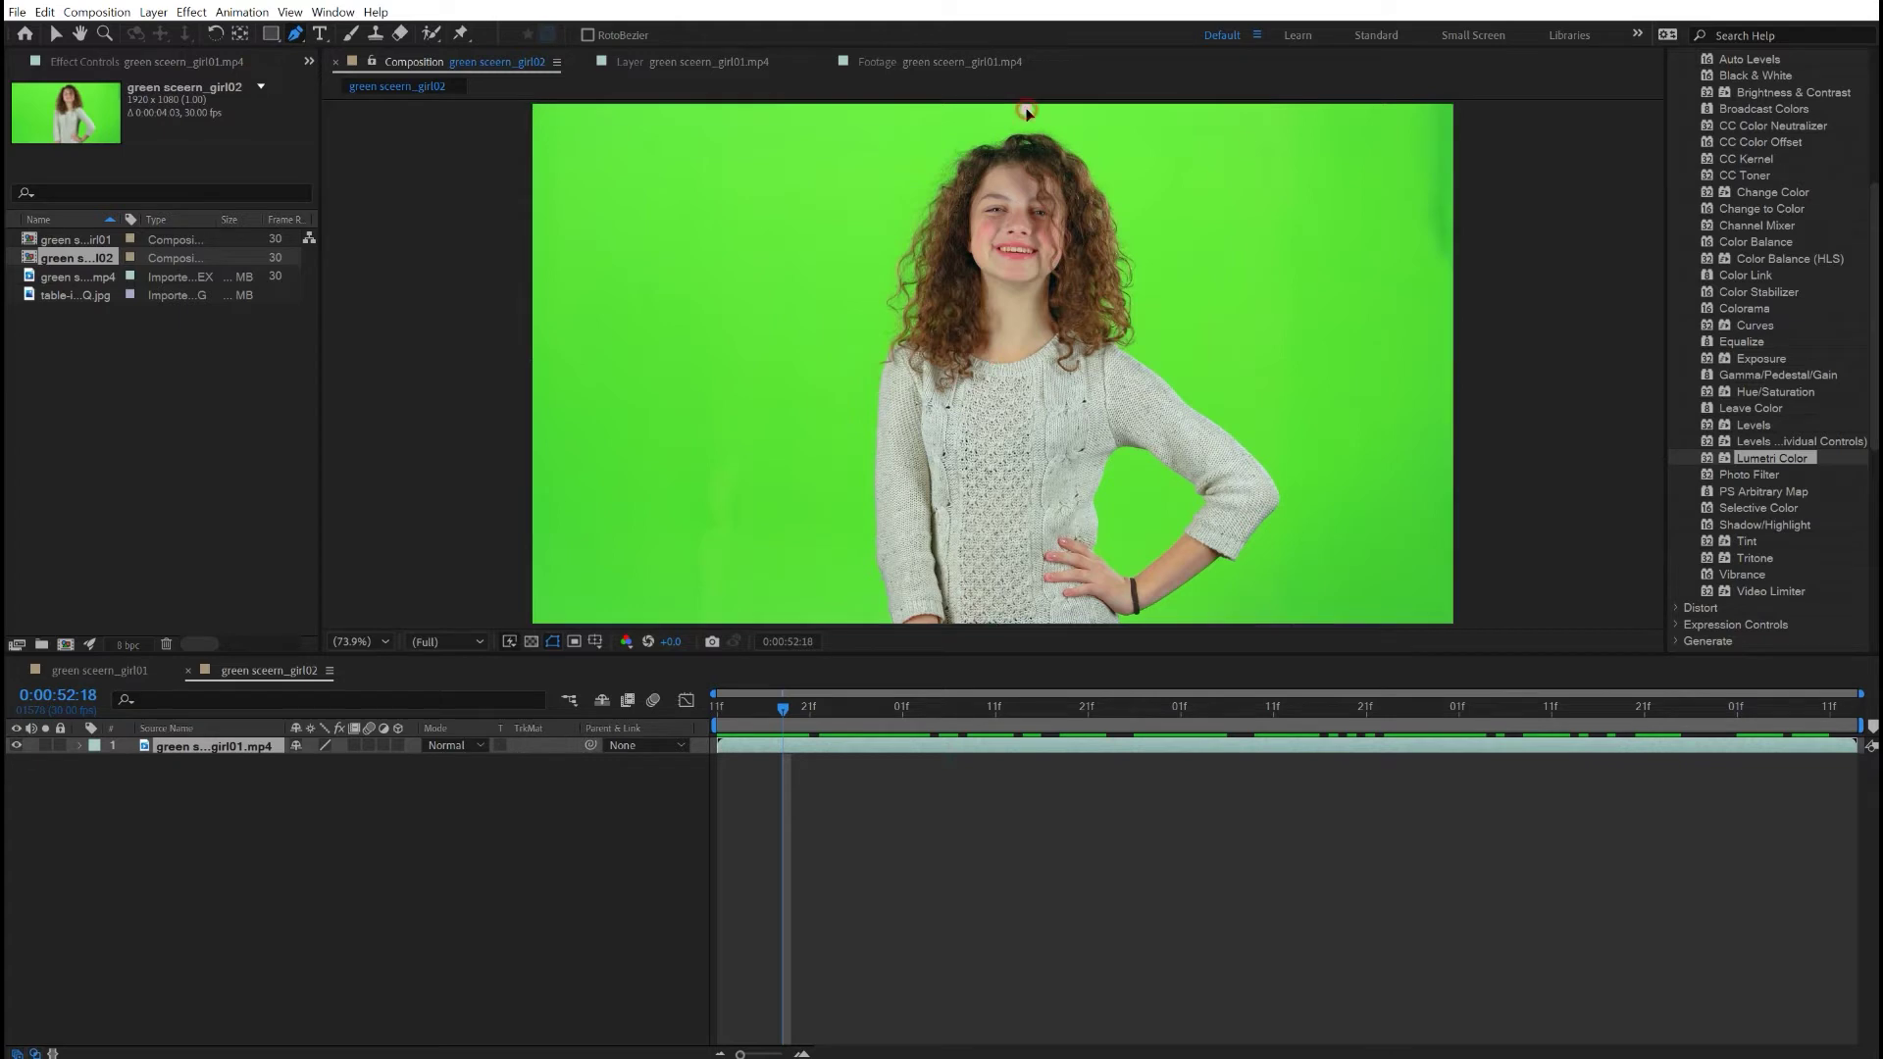
{"action": "left_click", "coordinate": [874, 175]}
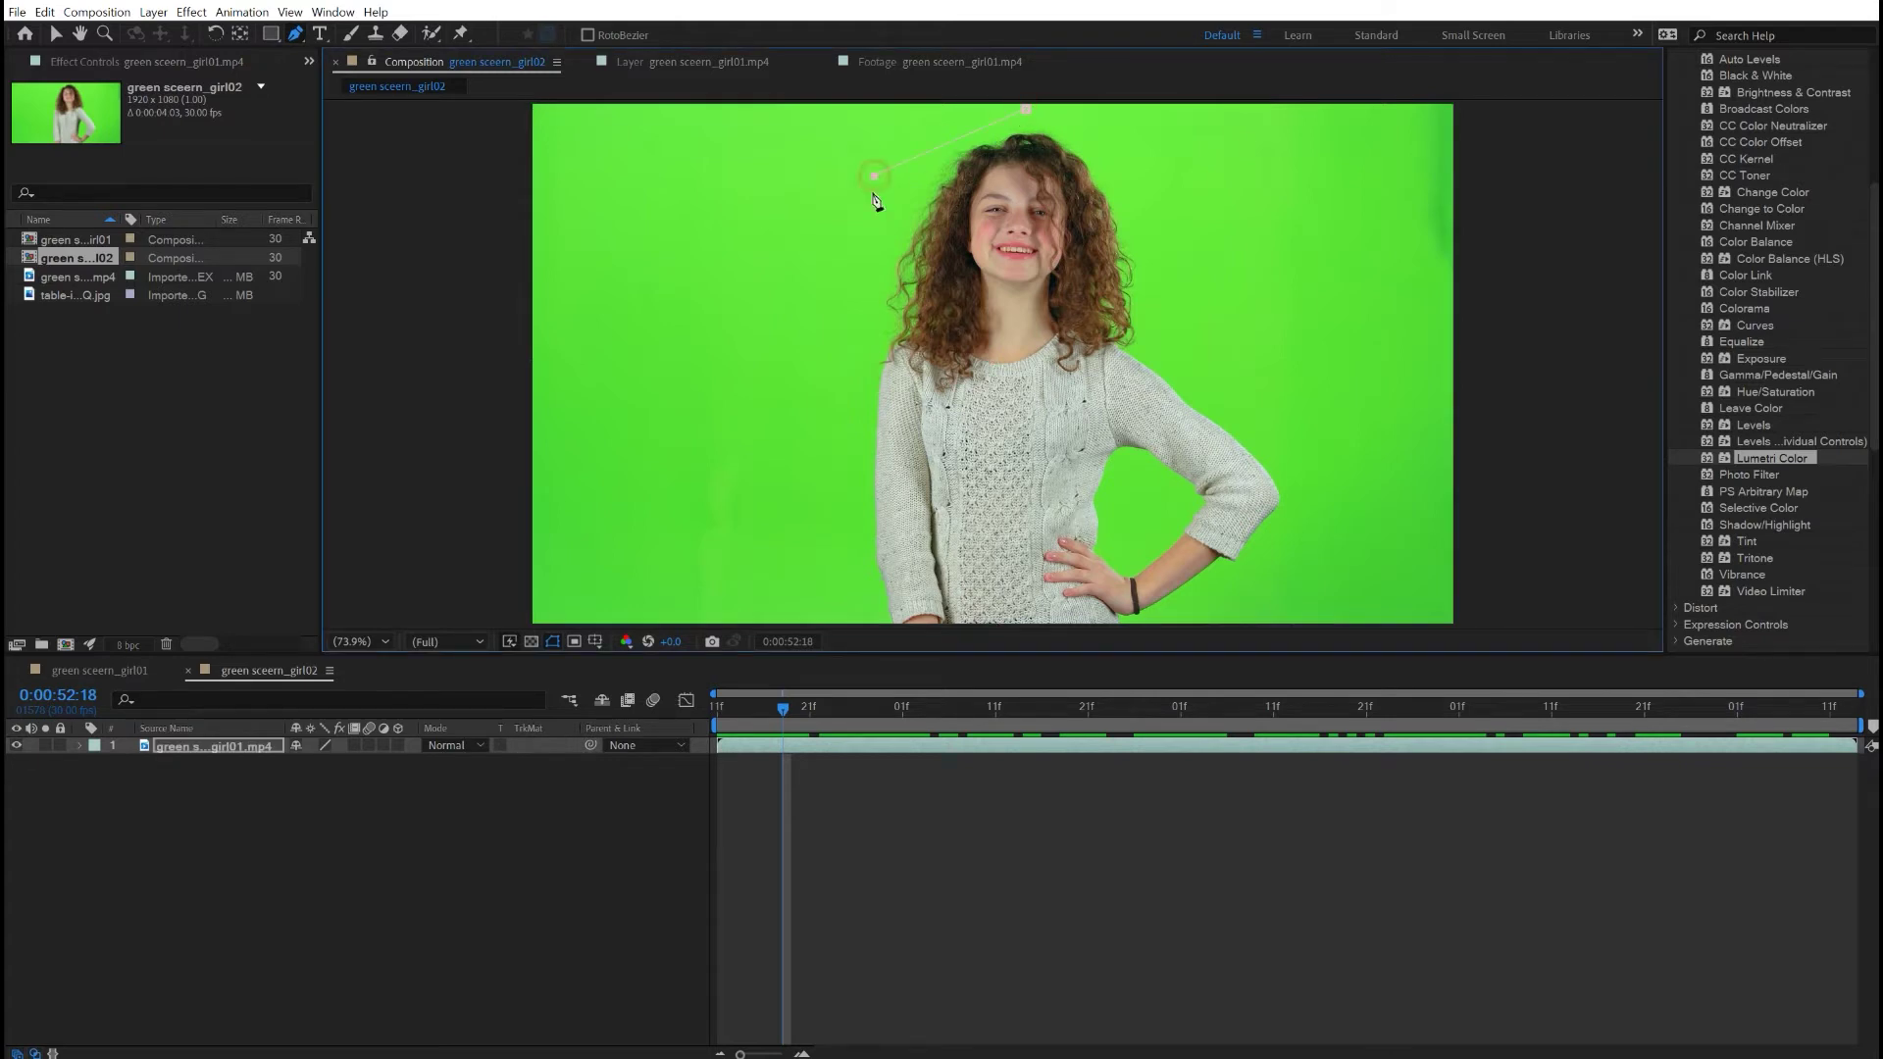
{"action": "left_click", "coordinate": [804, 373]}
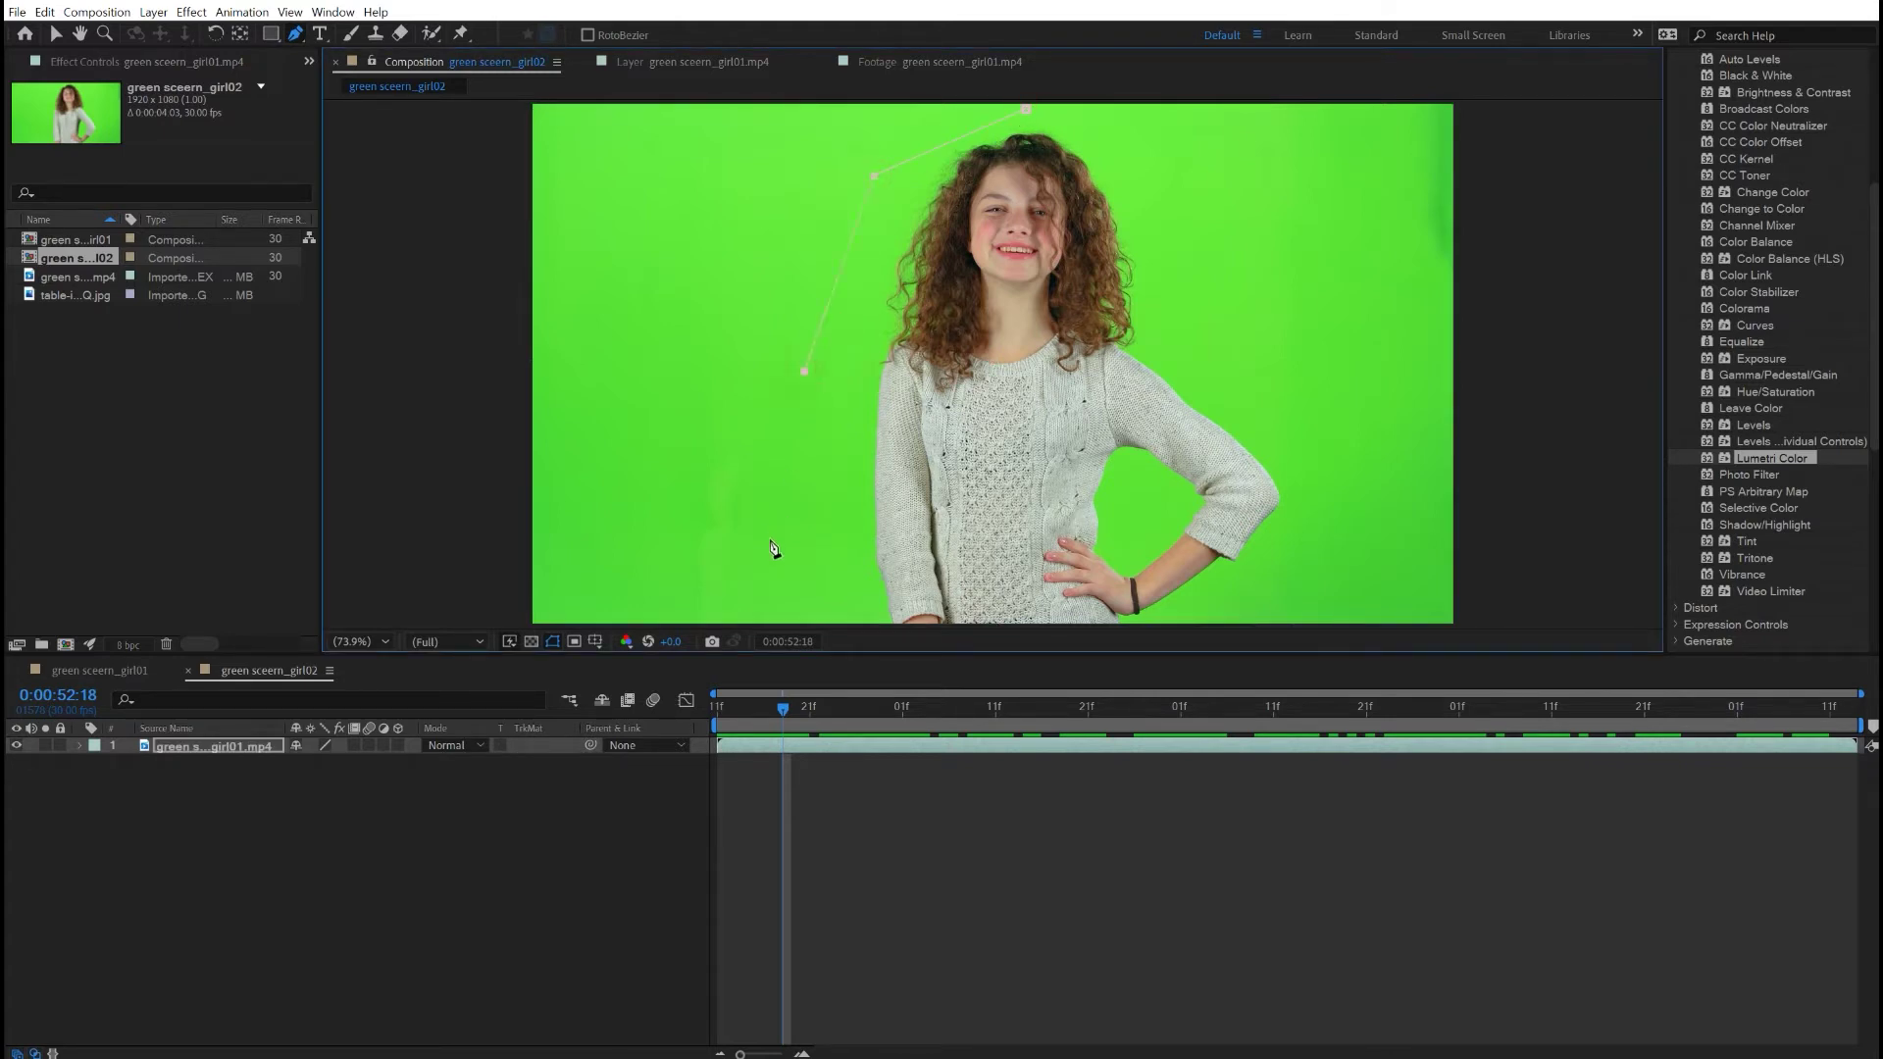
{"action": "left_click", "coordinate": [799, 594]}
{"action": "key", "text": "comma"}
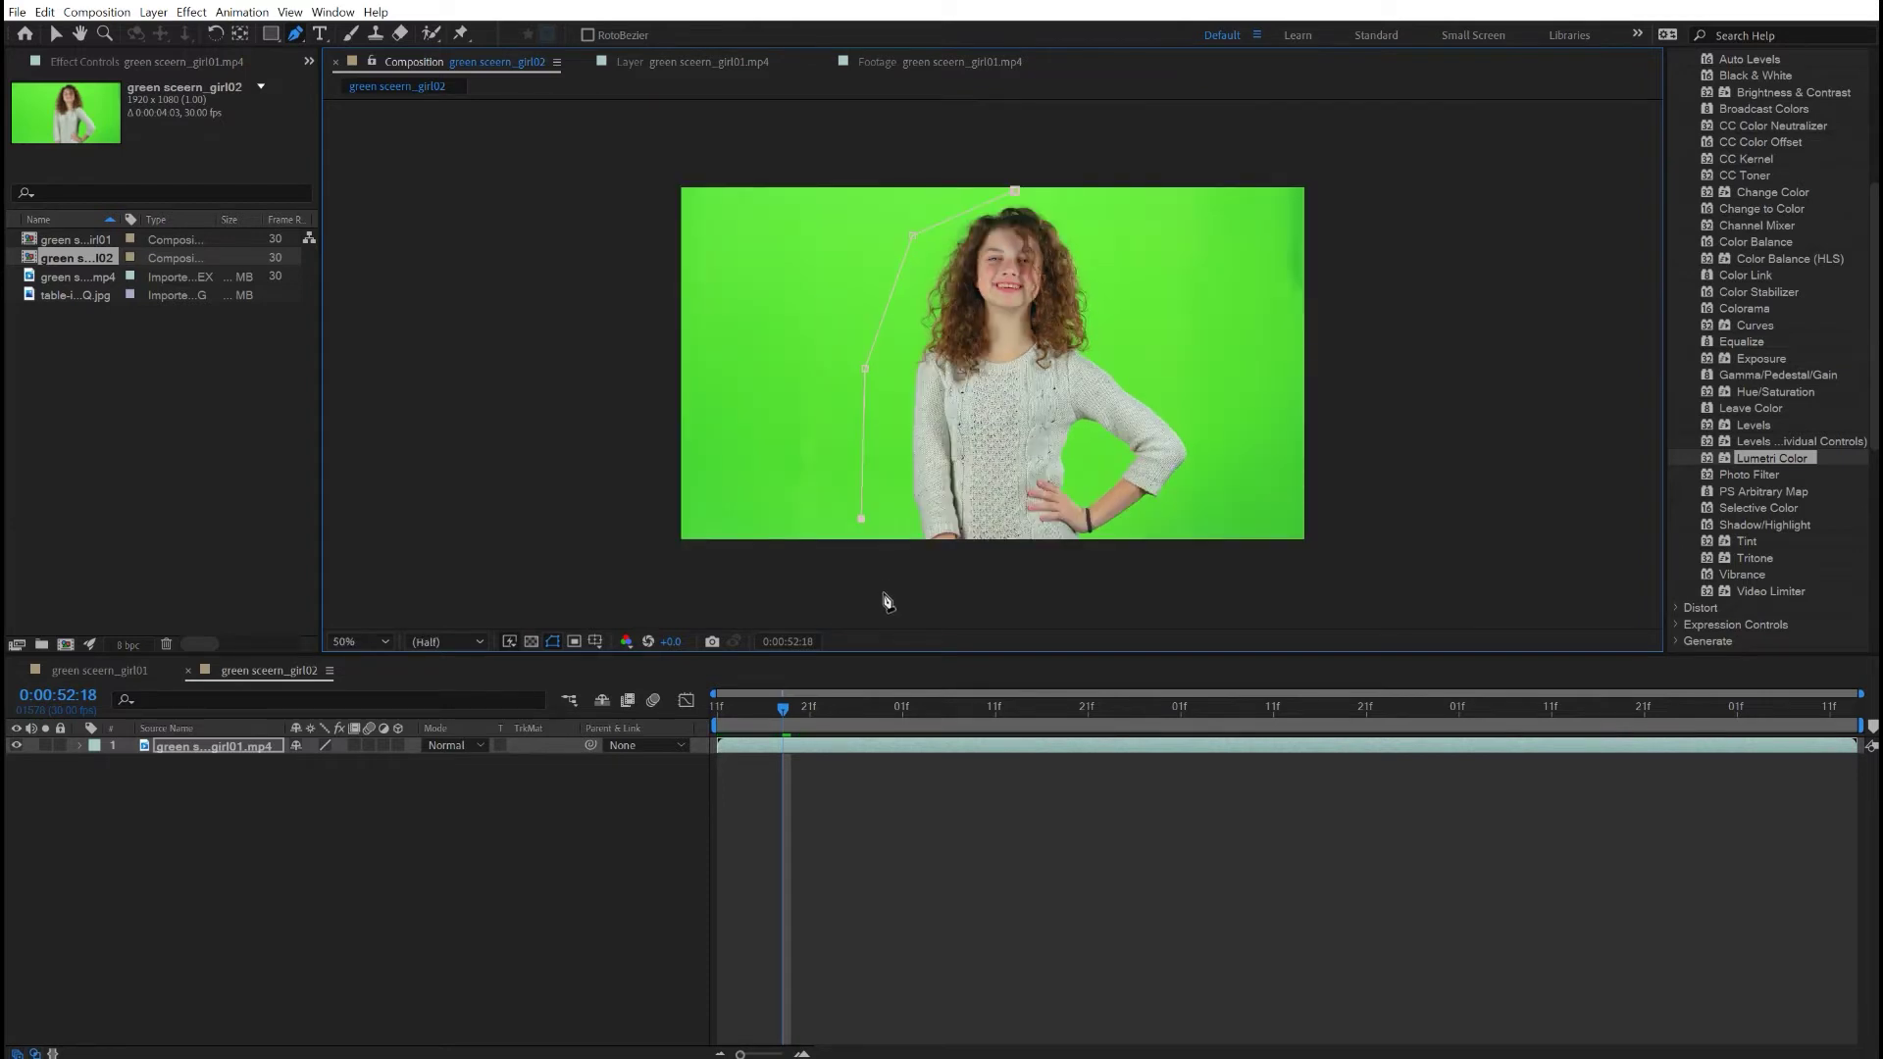
{"action": "left_click", "coordinate": [885, 582]}
{"action": "left_click", "coordinate": [1119, 586]}
{"action": "left_click", "coordinate": [1229, 466]}
{"action": "left_click", "coordinate": [1214, 396]}
{"action": "left_click", "coordinate": [1126, 326]}
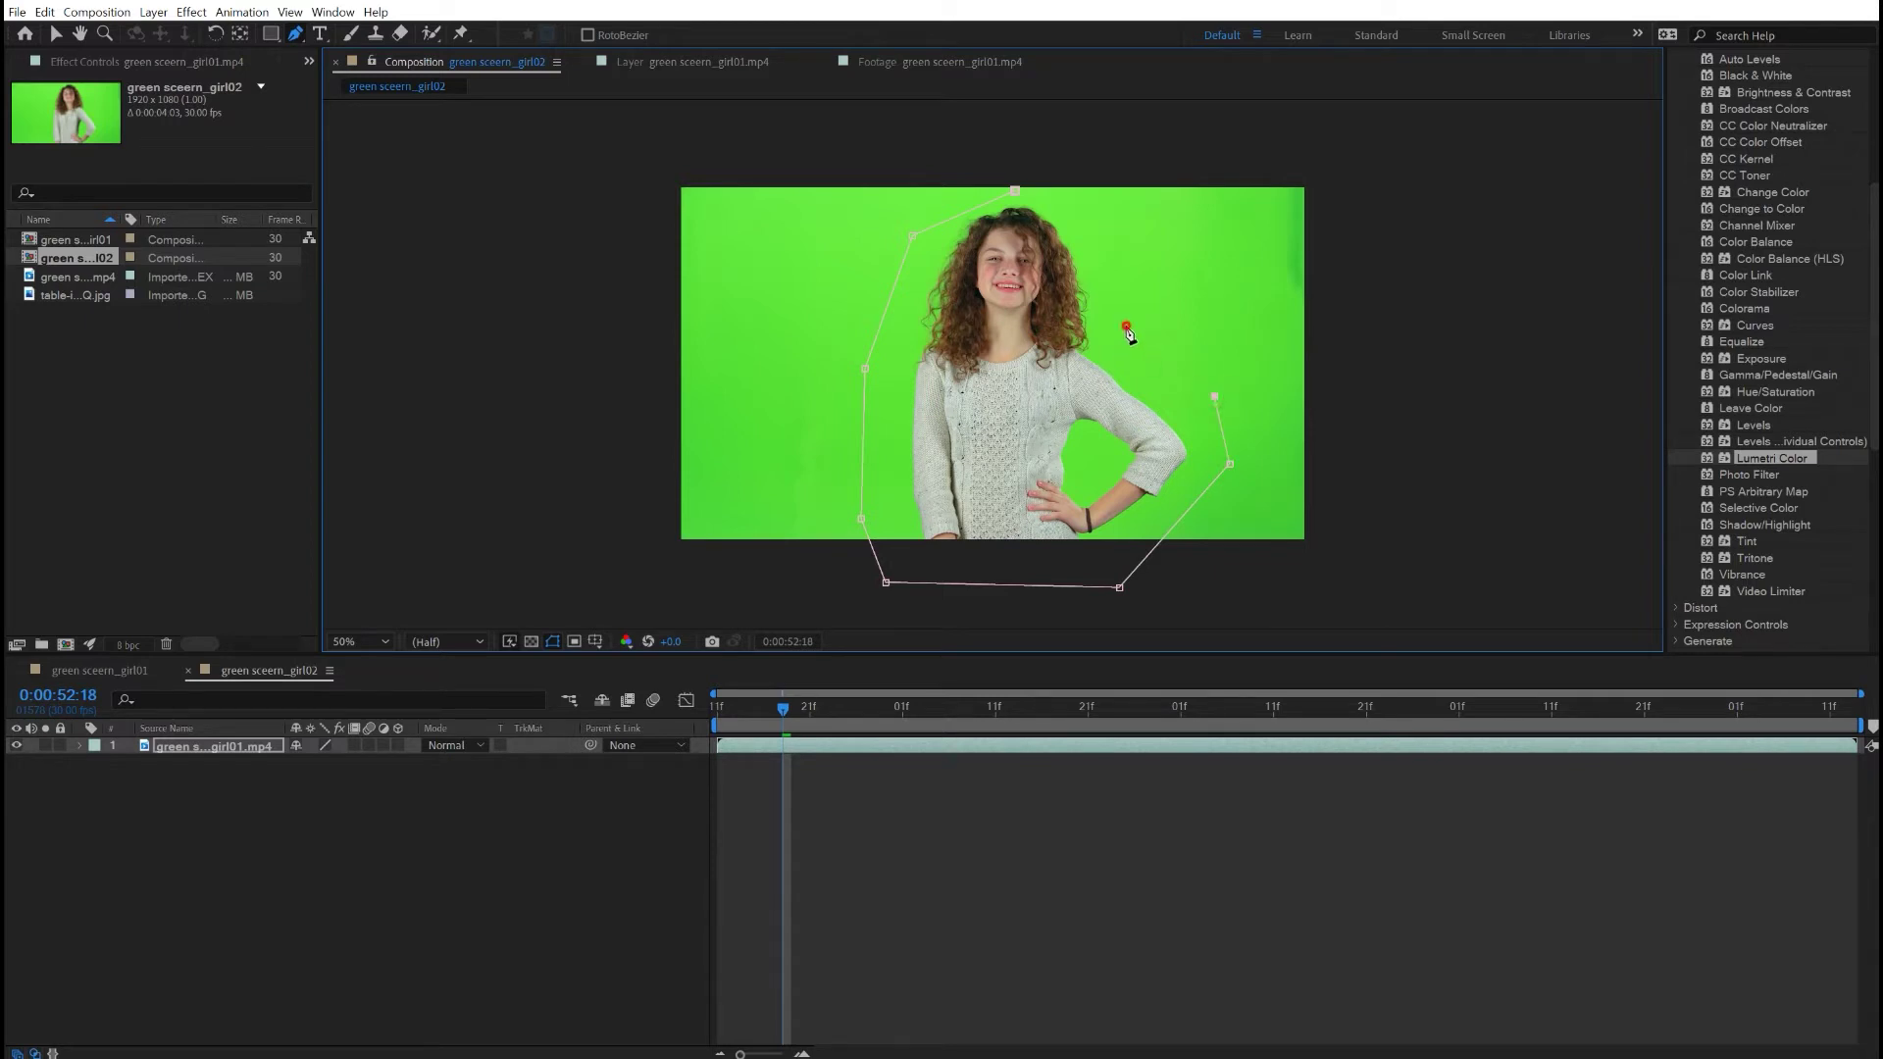
{"action": "left_click", "coordinate": [1103, 218]}
{"action": "left_click", "coordinate": [1016, 193]}
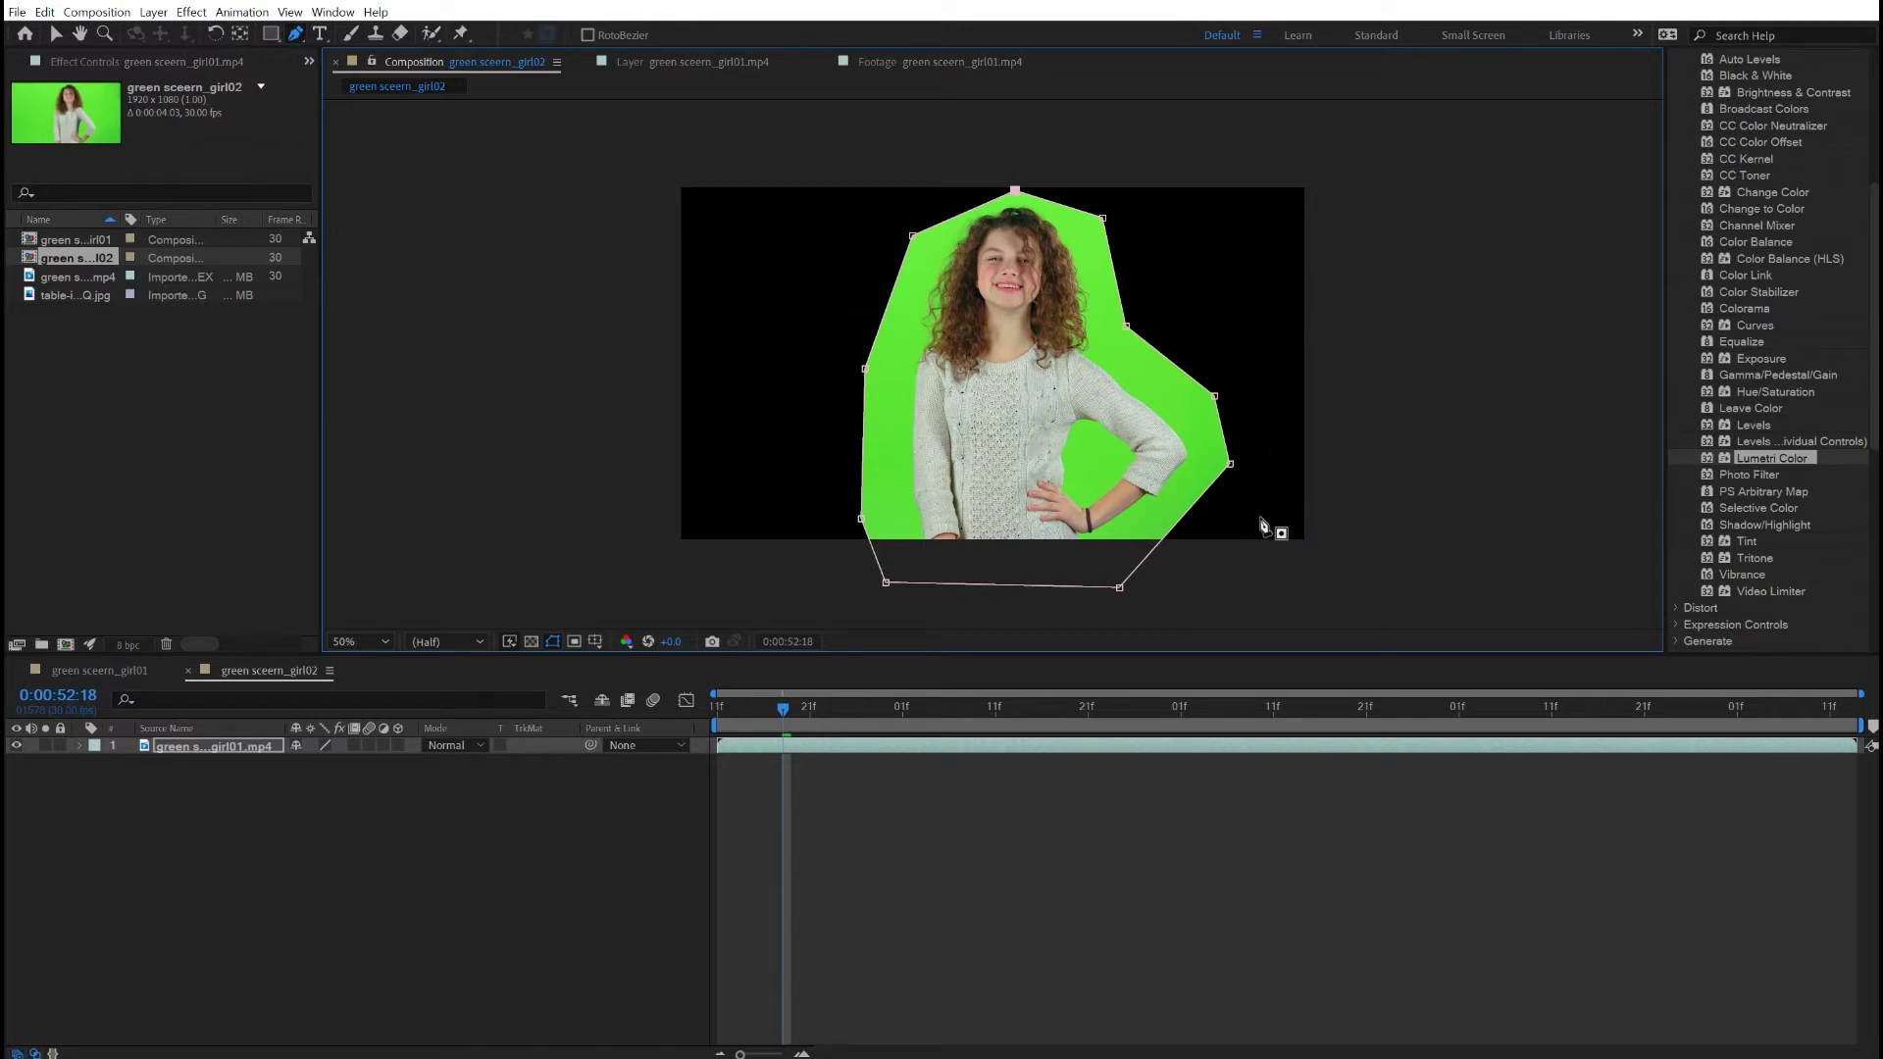
At 0:00:54:09, move the two mask points beside her raised arm outward for more clearance, and check the mask back to the first frame.
{"action": "left_click_drag", "start_coordinate": [781, 714], "coordinate": [1254, 711]}
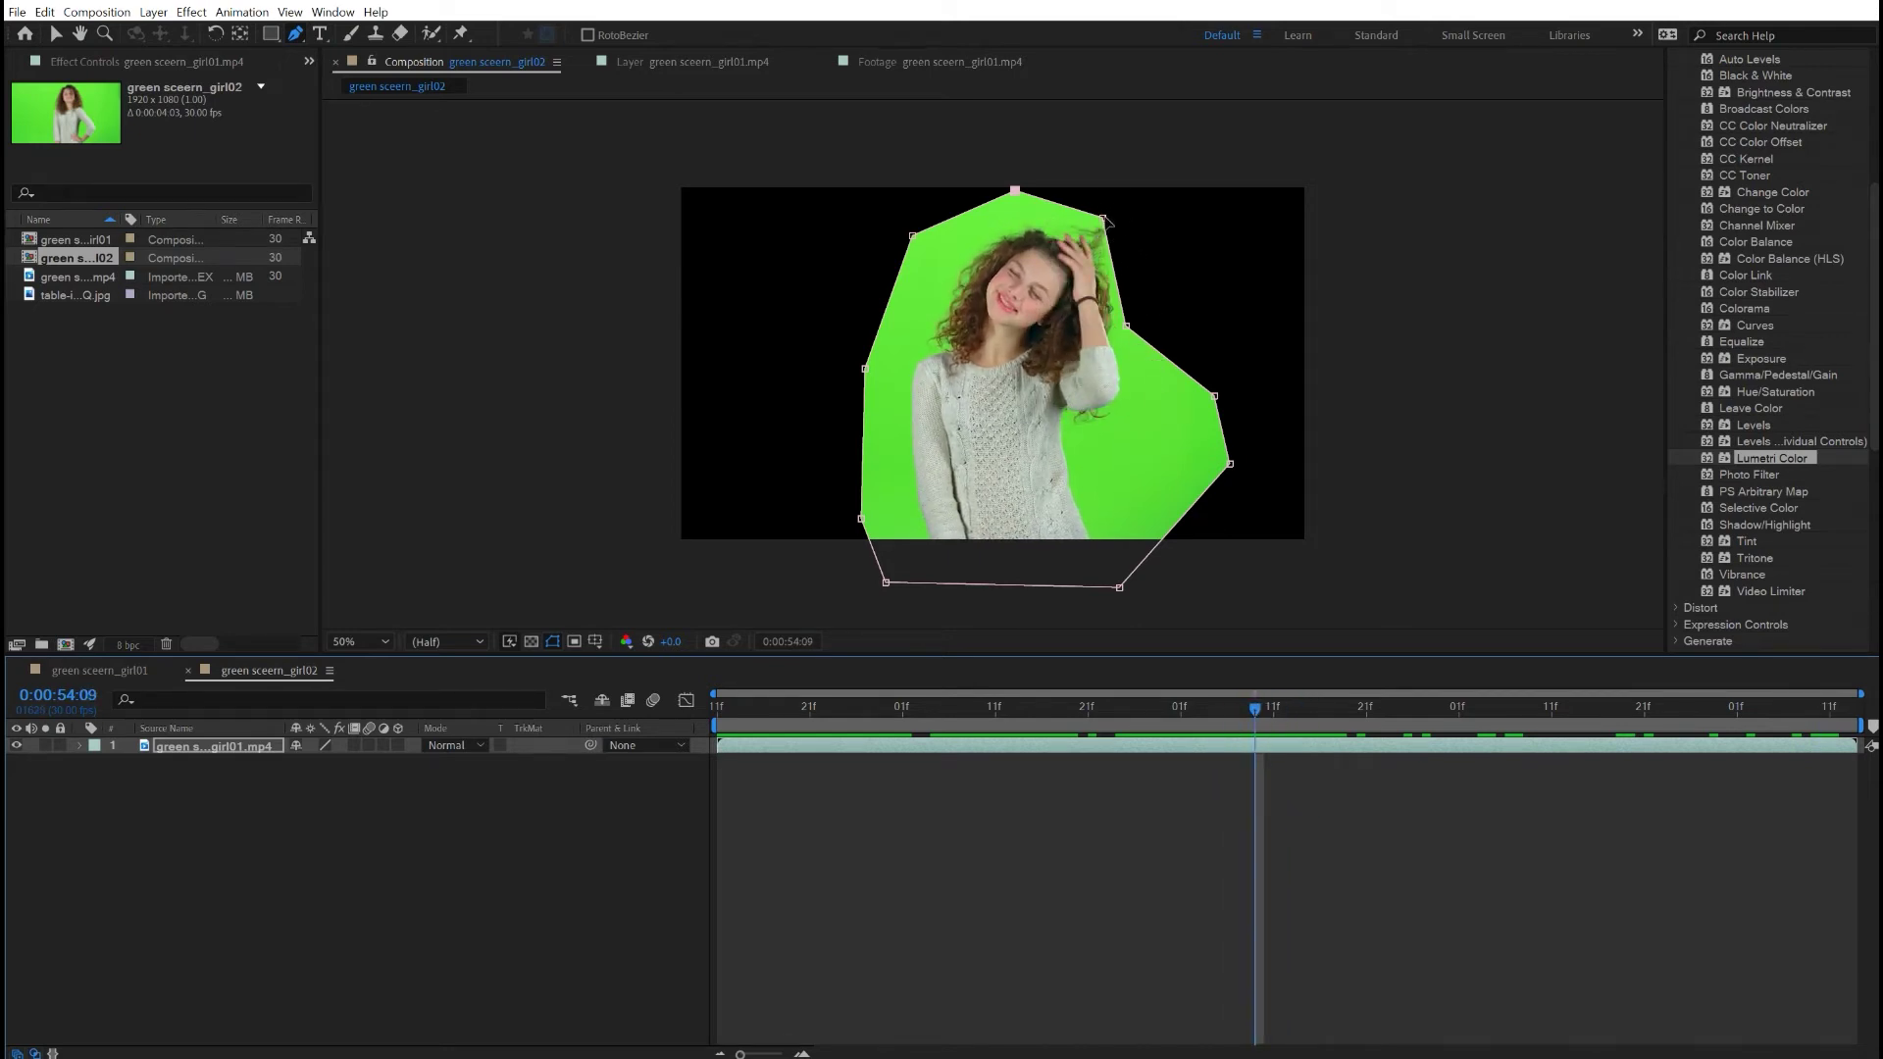
{"action": "left_click_drag", "start_coordinate": [1104, 218], "coordinate": [1116, 218]}
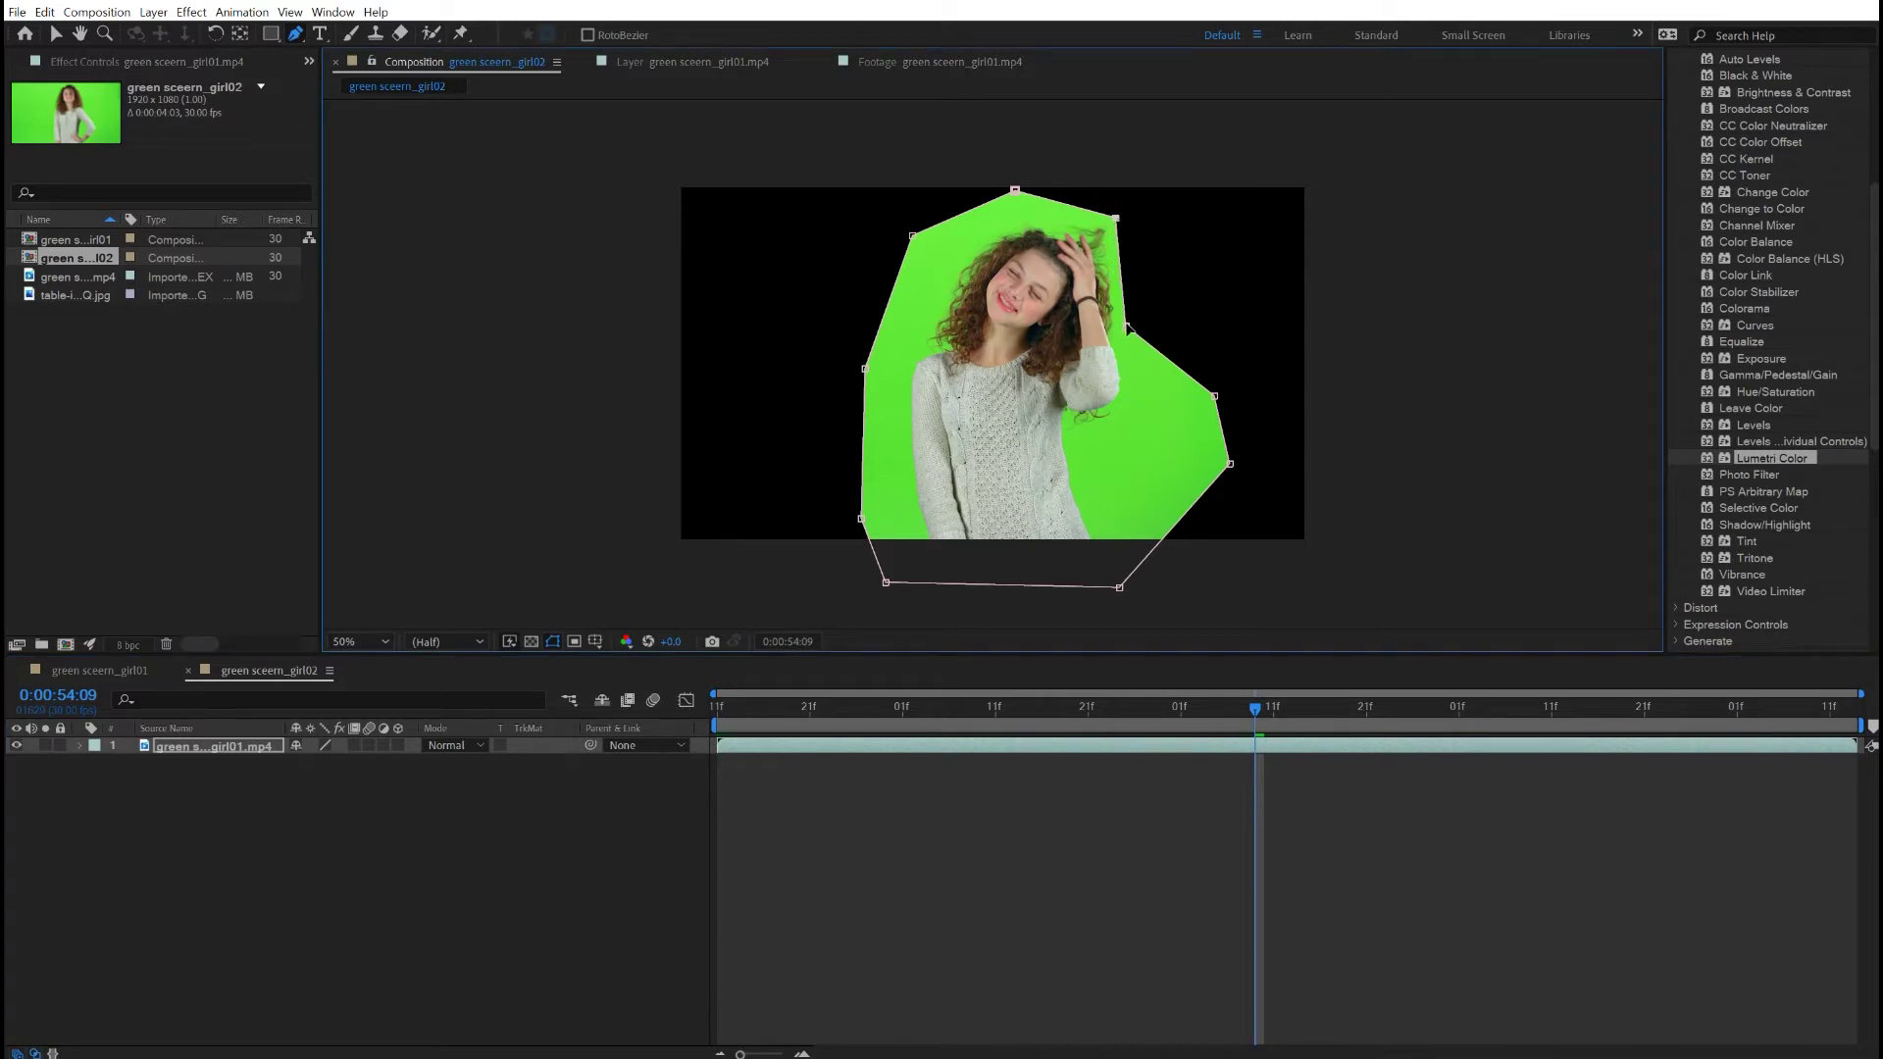
{"action": "left_click_drag", "start_coordinate": [1125, 326], "coordinate": [1149, 324]}
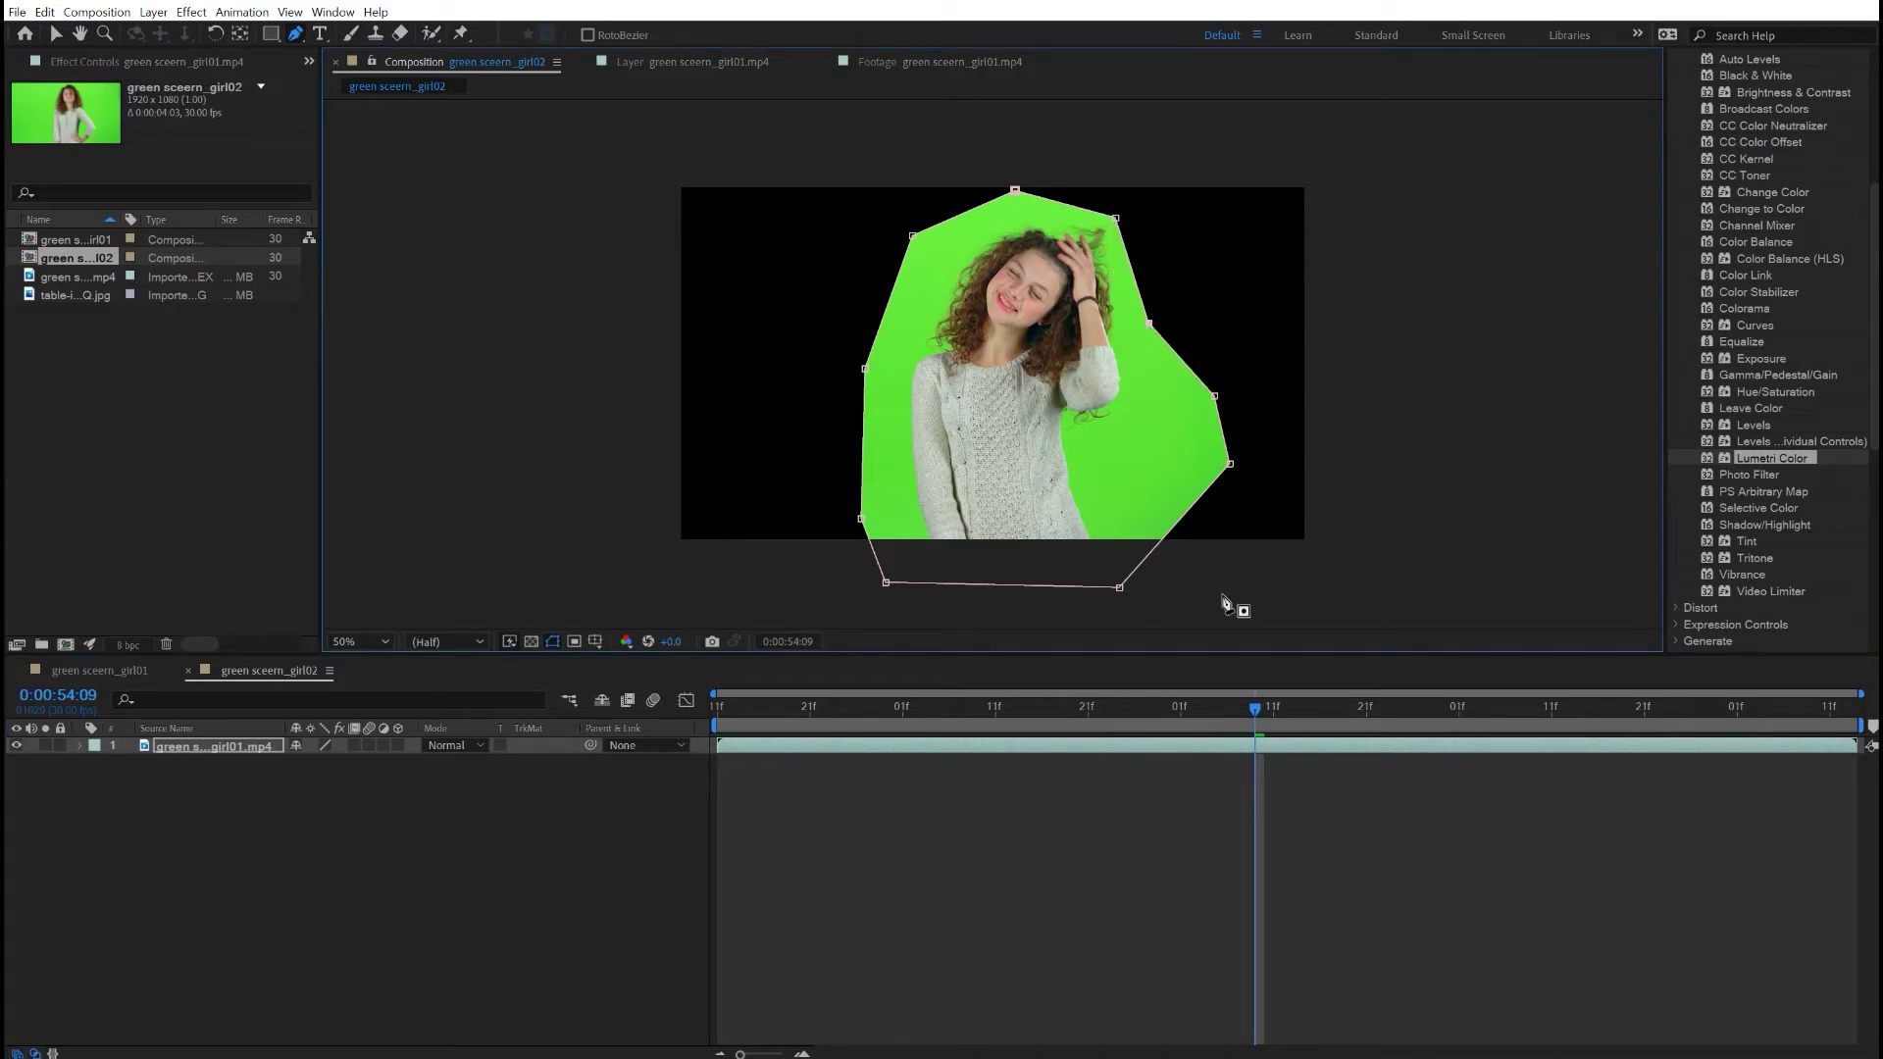
{"action": "left_click_drag", "start_coordinate": [1255, 708], "coordinate": [696, 714]}
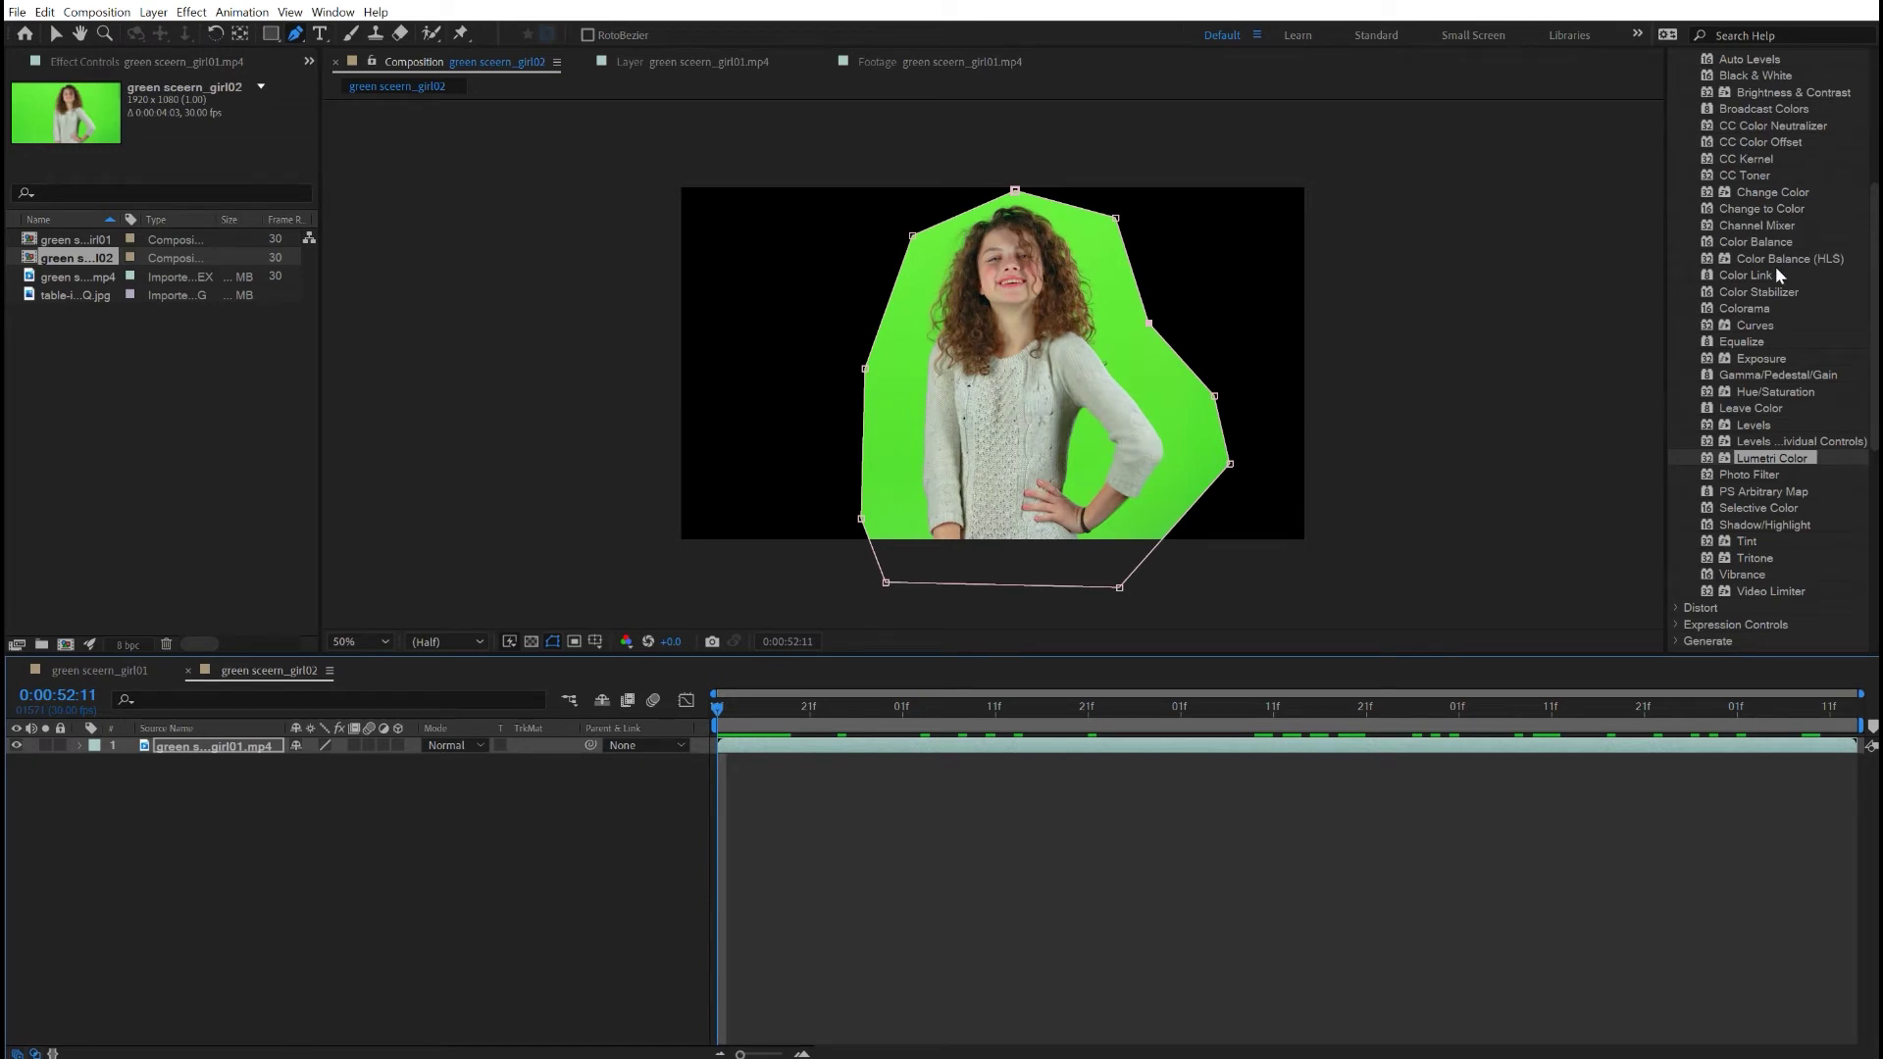
Apply the Keylight (1.2) keying effect to the masked clip.
{"action": "scroll", "coordinate": [1782, 275], "scroll_direction": "up", "scroll_amount": 5}
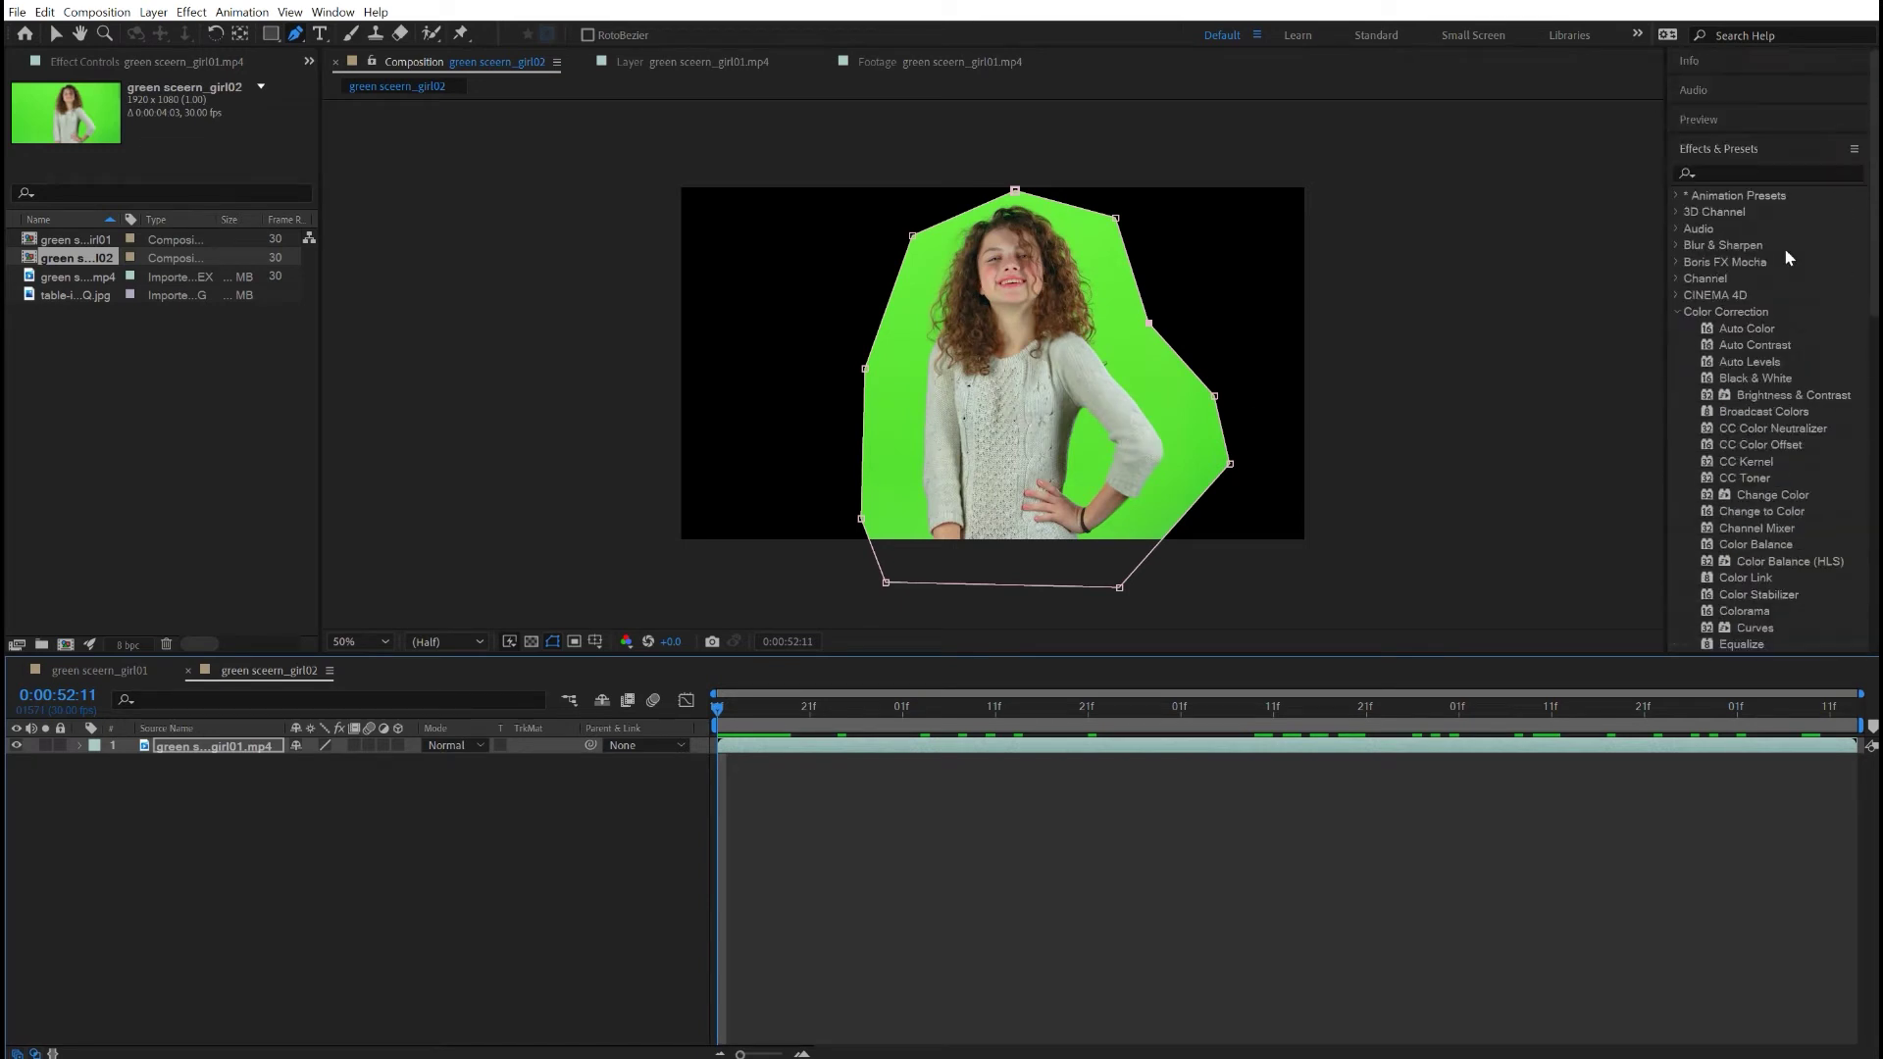
{"action": "left_click", "coordinate": [1677, 312]}
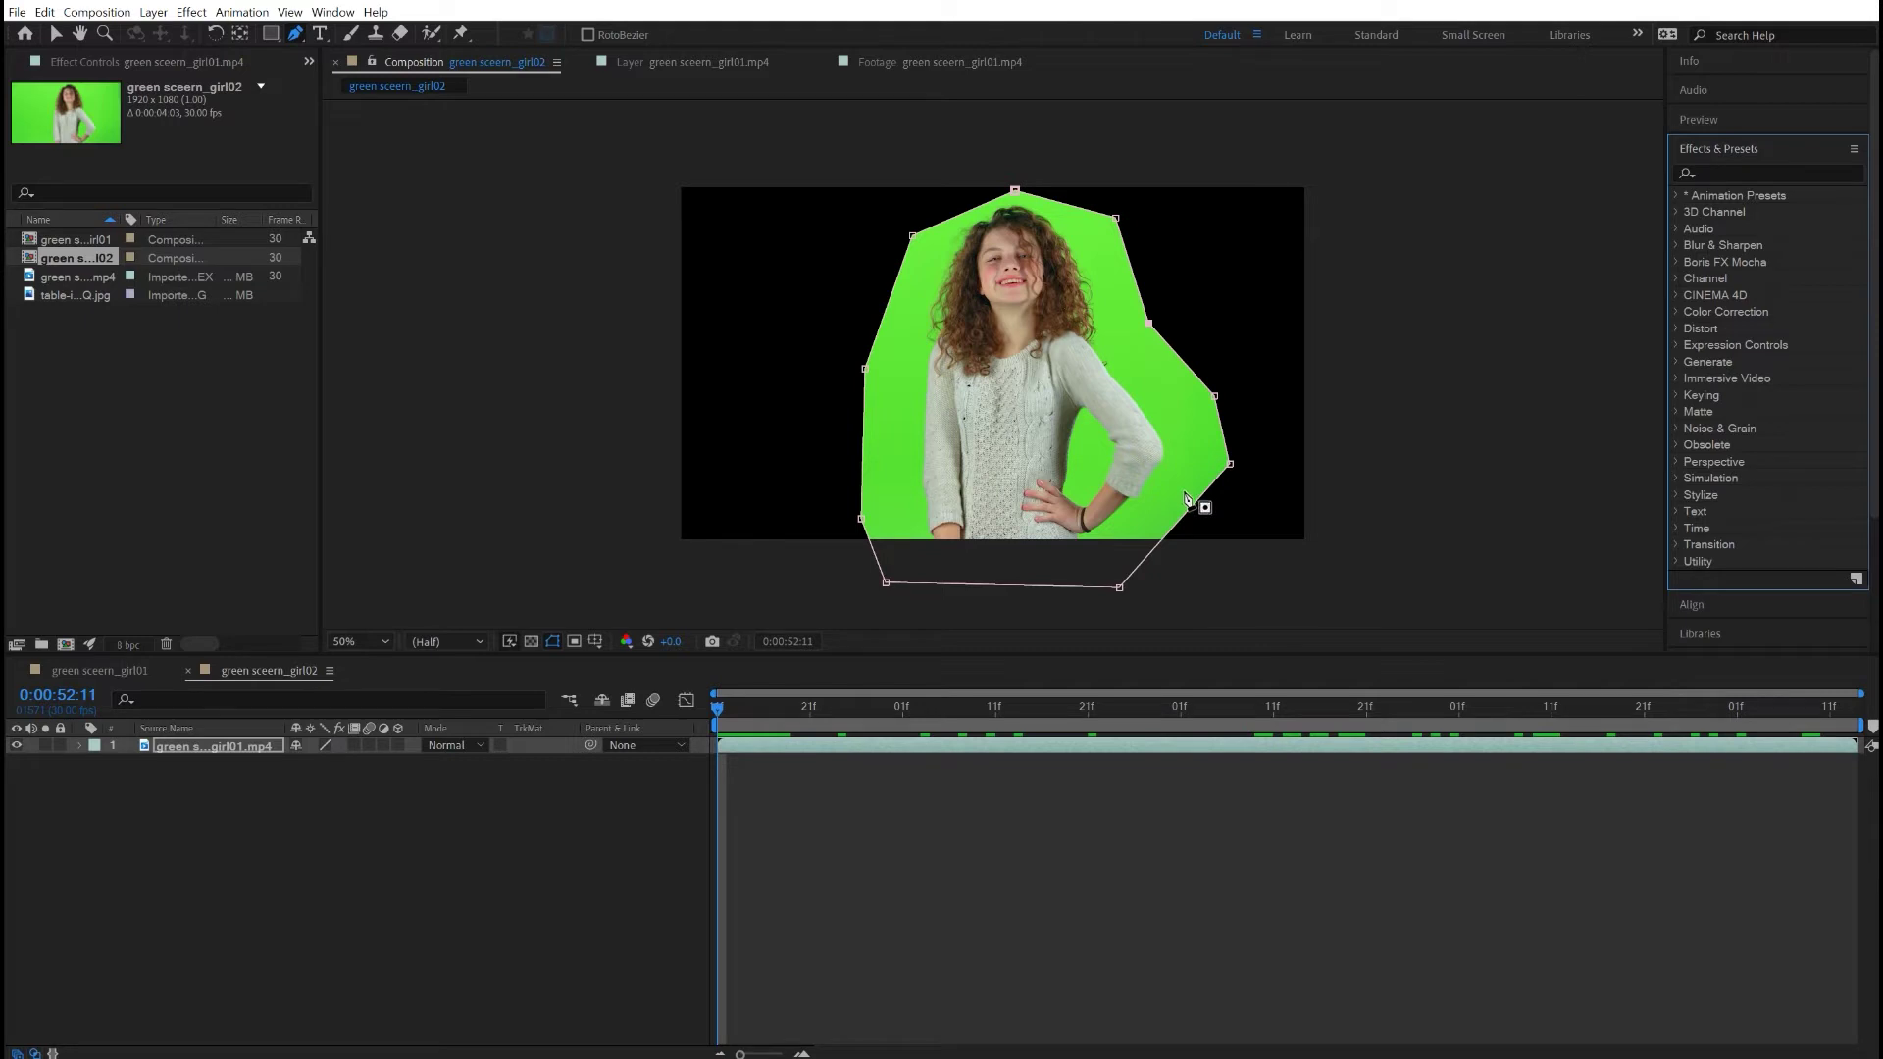
{"action": "left_click", "coordinate": [56, 36]}
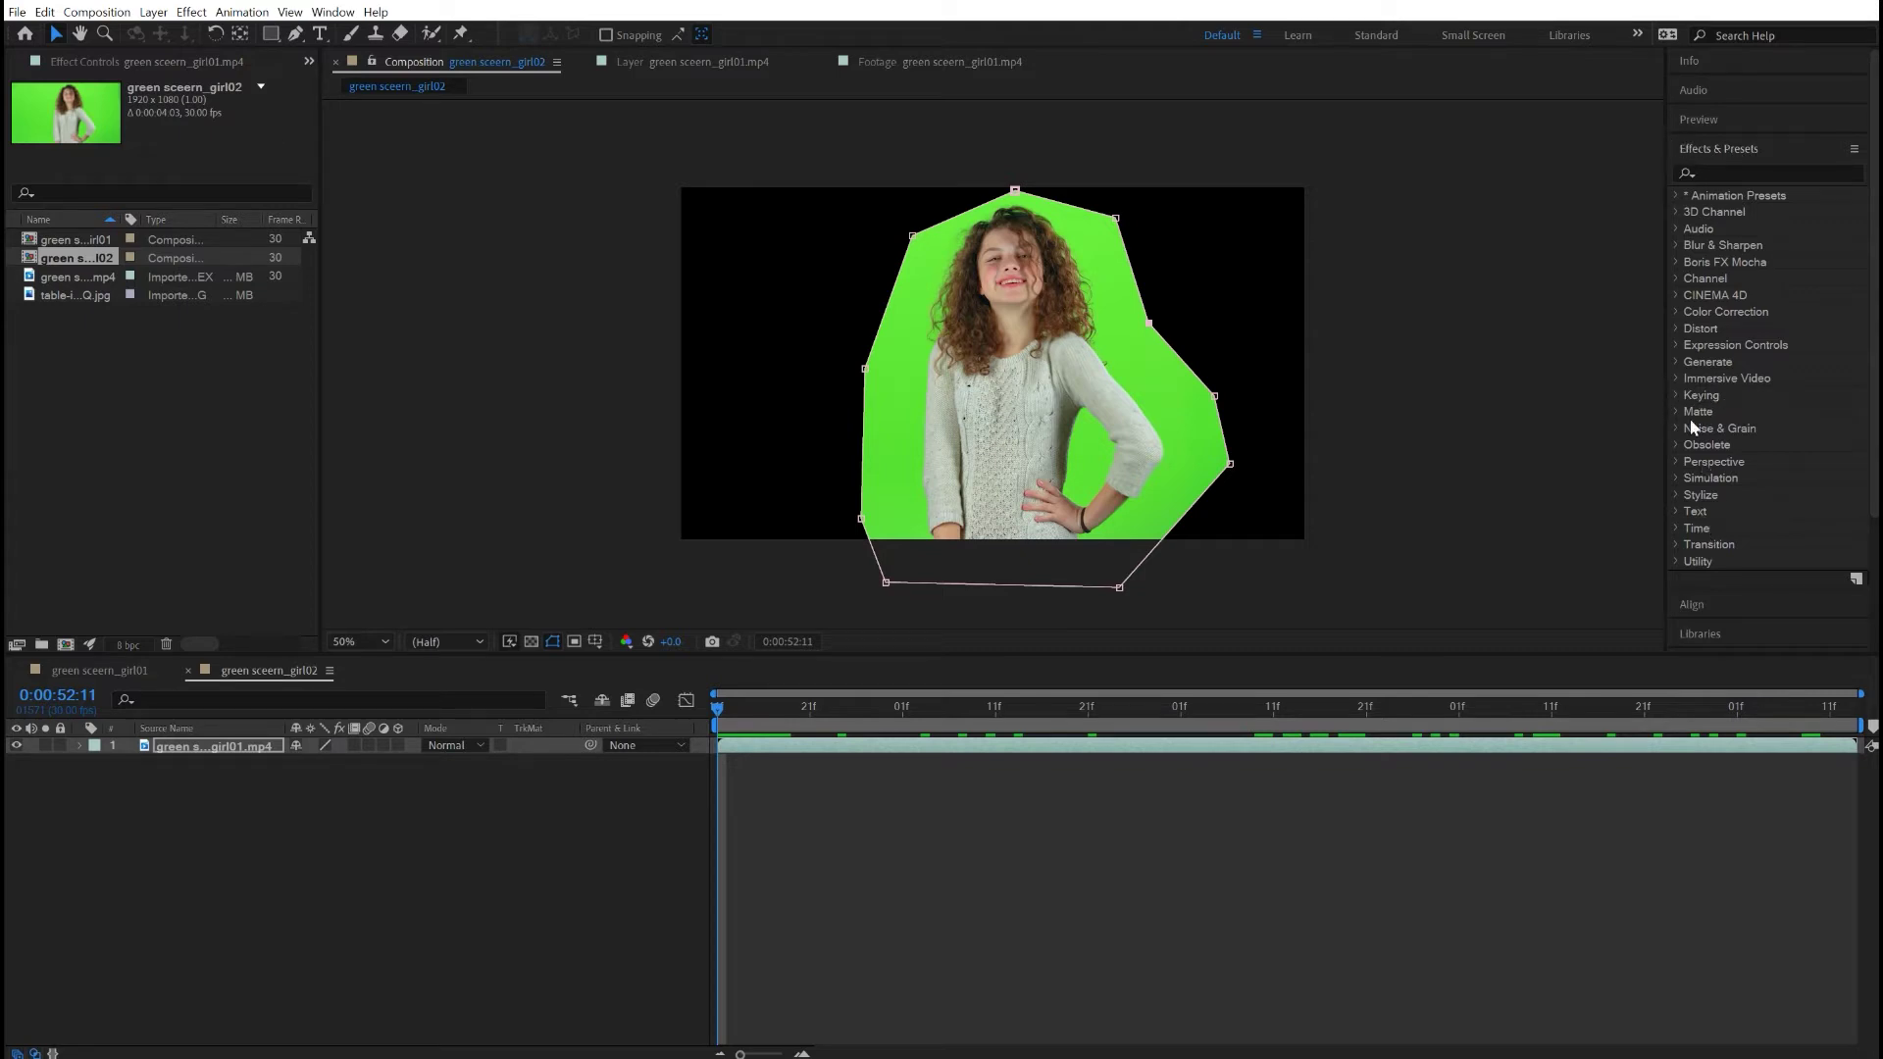
{"action": "left_click", "coordinate": [1676, 394]}
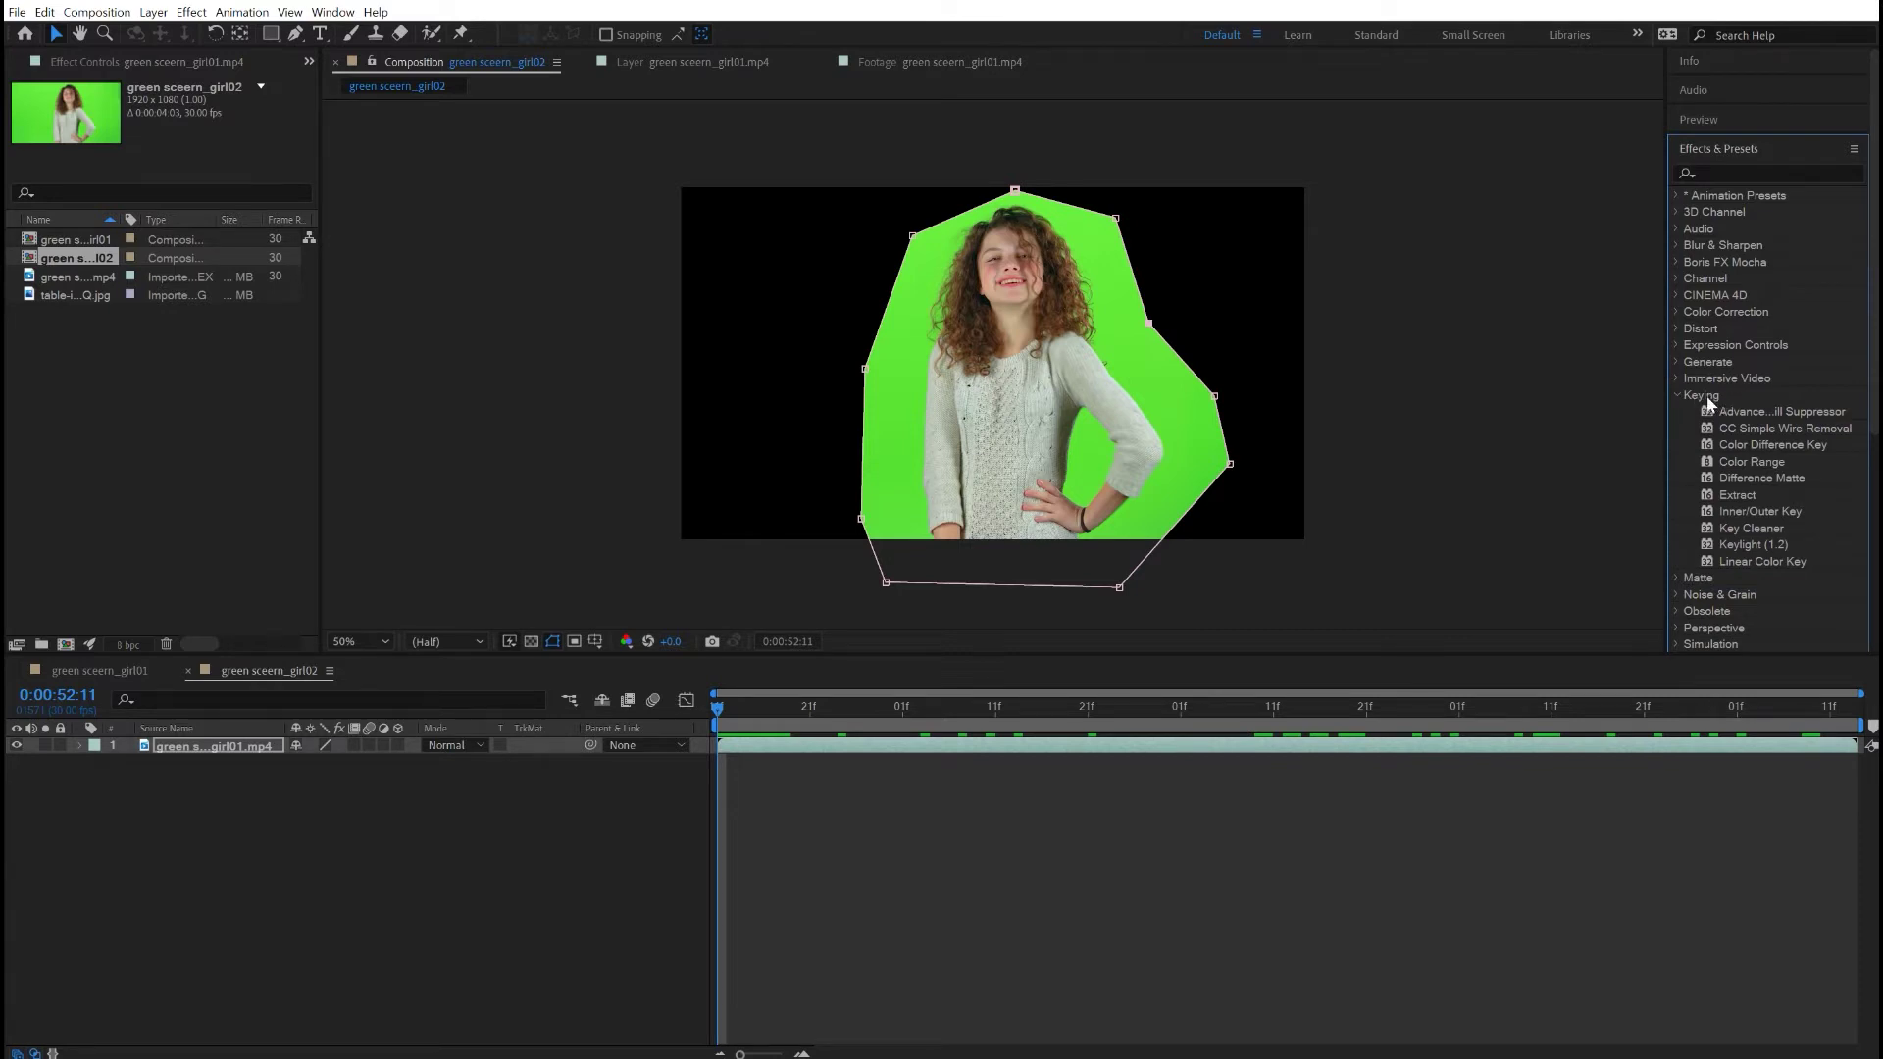
{"action": "left_click", "coordinate": [1755, 546]}
{"action": "left_click_drag", "start_coordinate": [1751, 552], "coordinate": [1040, 416]}
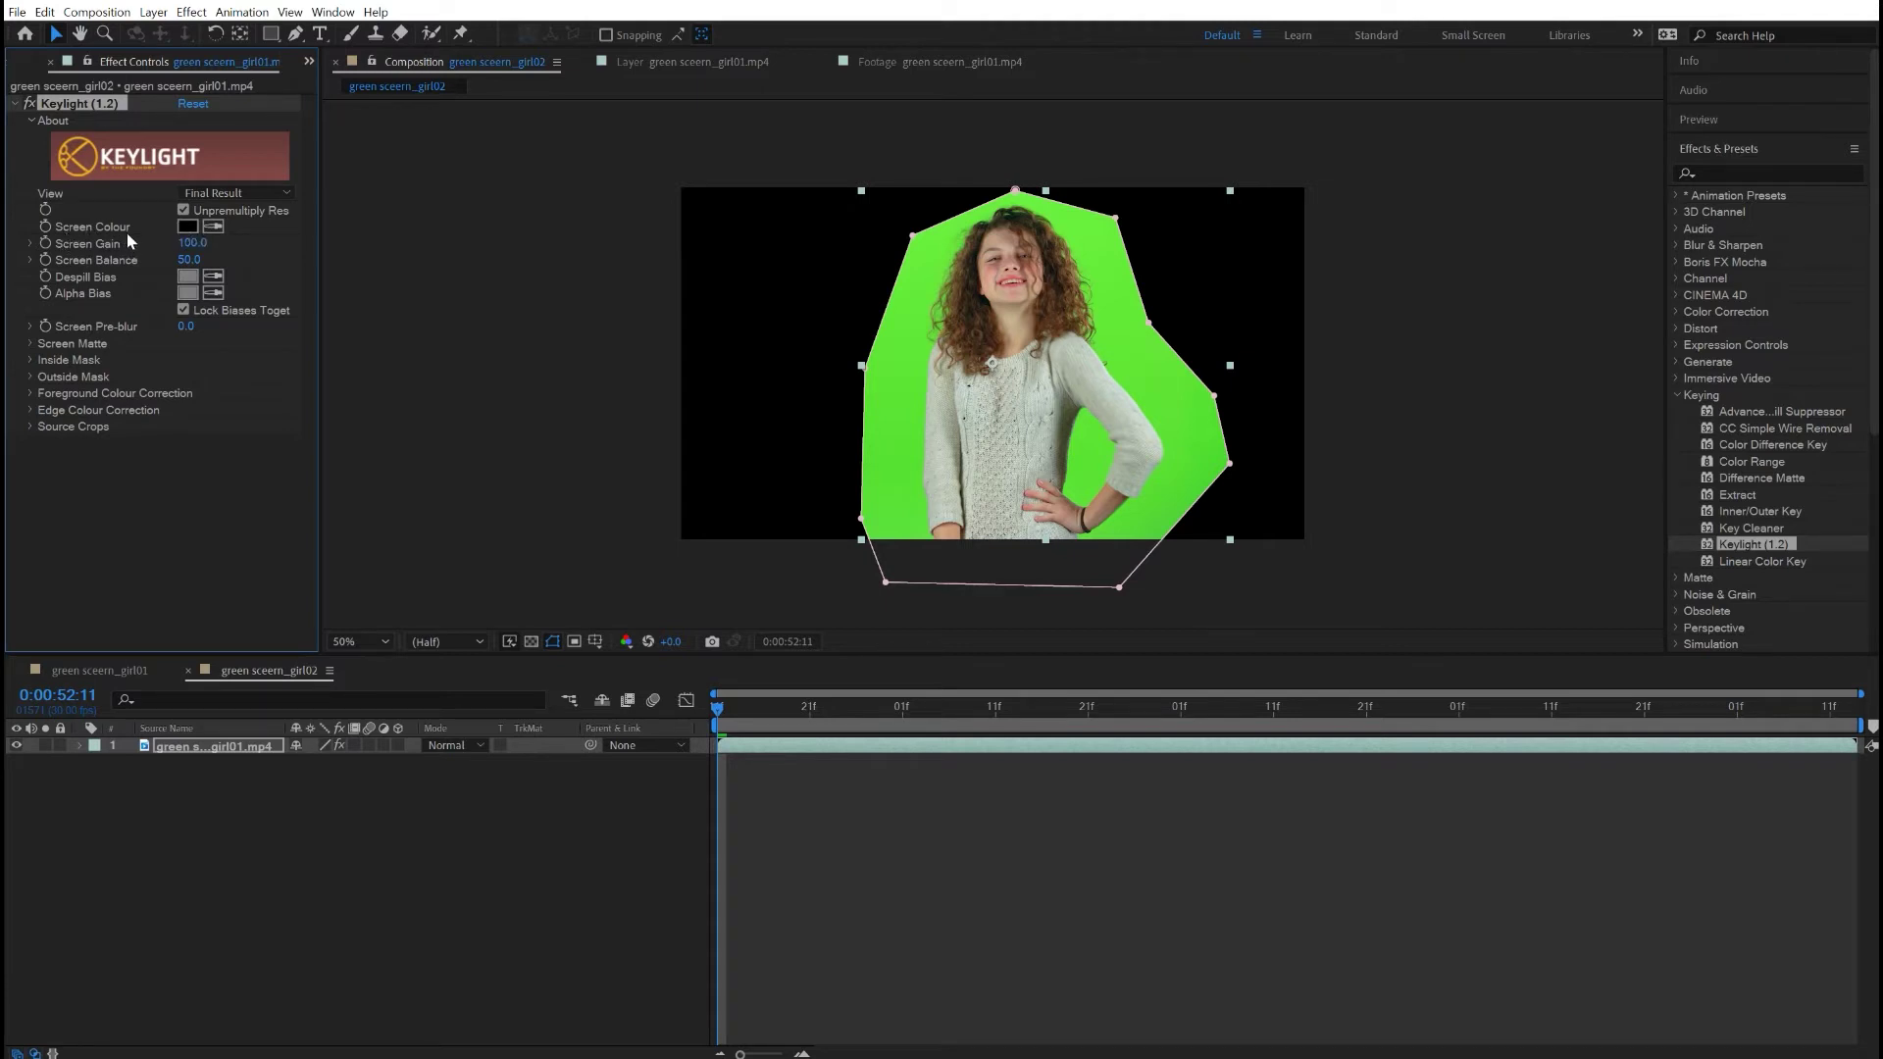
Sample the green backdrop beside the woman as Keylight's Screen Colour, and deselect the layer.
{"action": "left_click", "coordinate": [214, 228]}
{"action": "left_click", "coordinate": [1137, 343]}
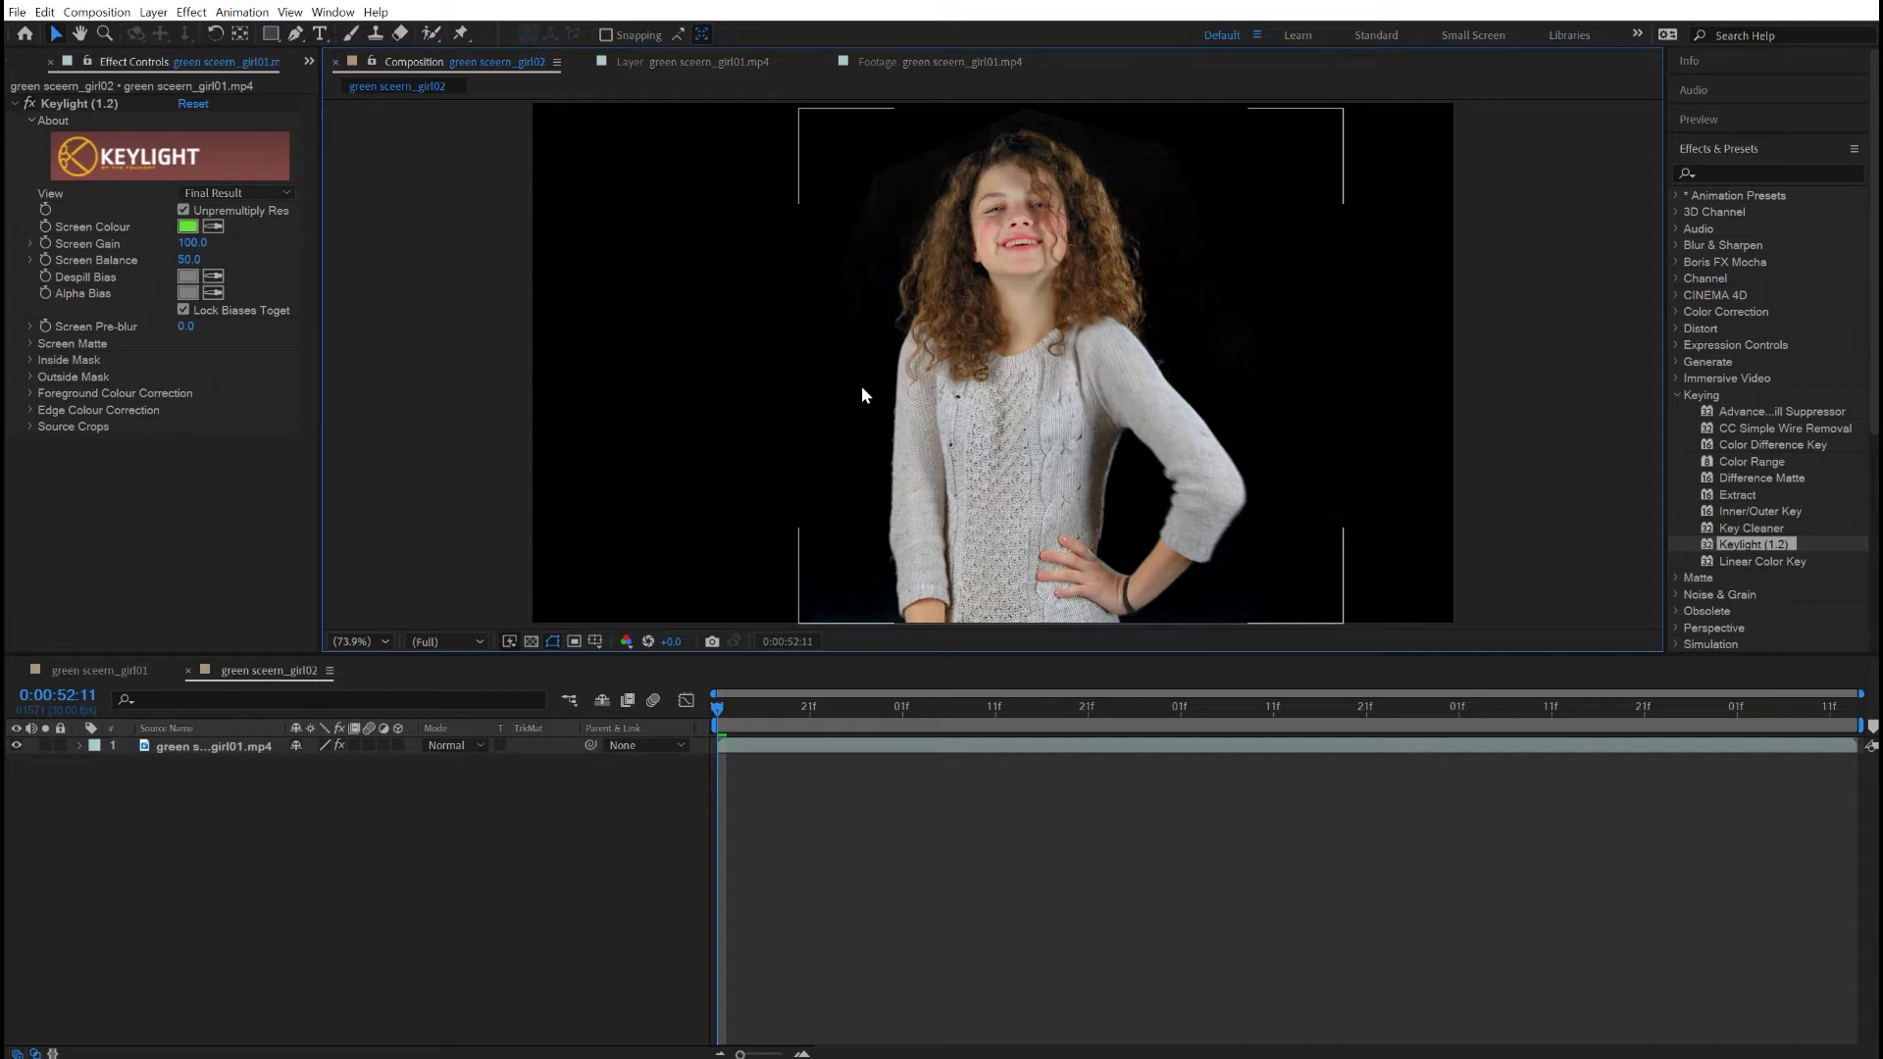
{"action": "left_click", "coordinate": [508, 581]}
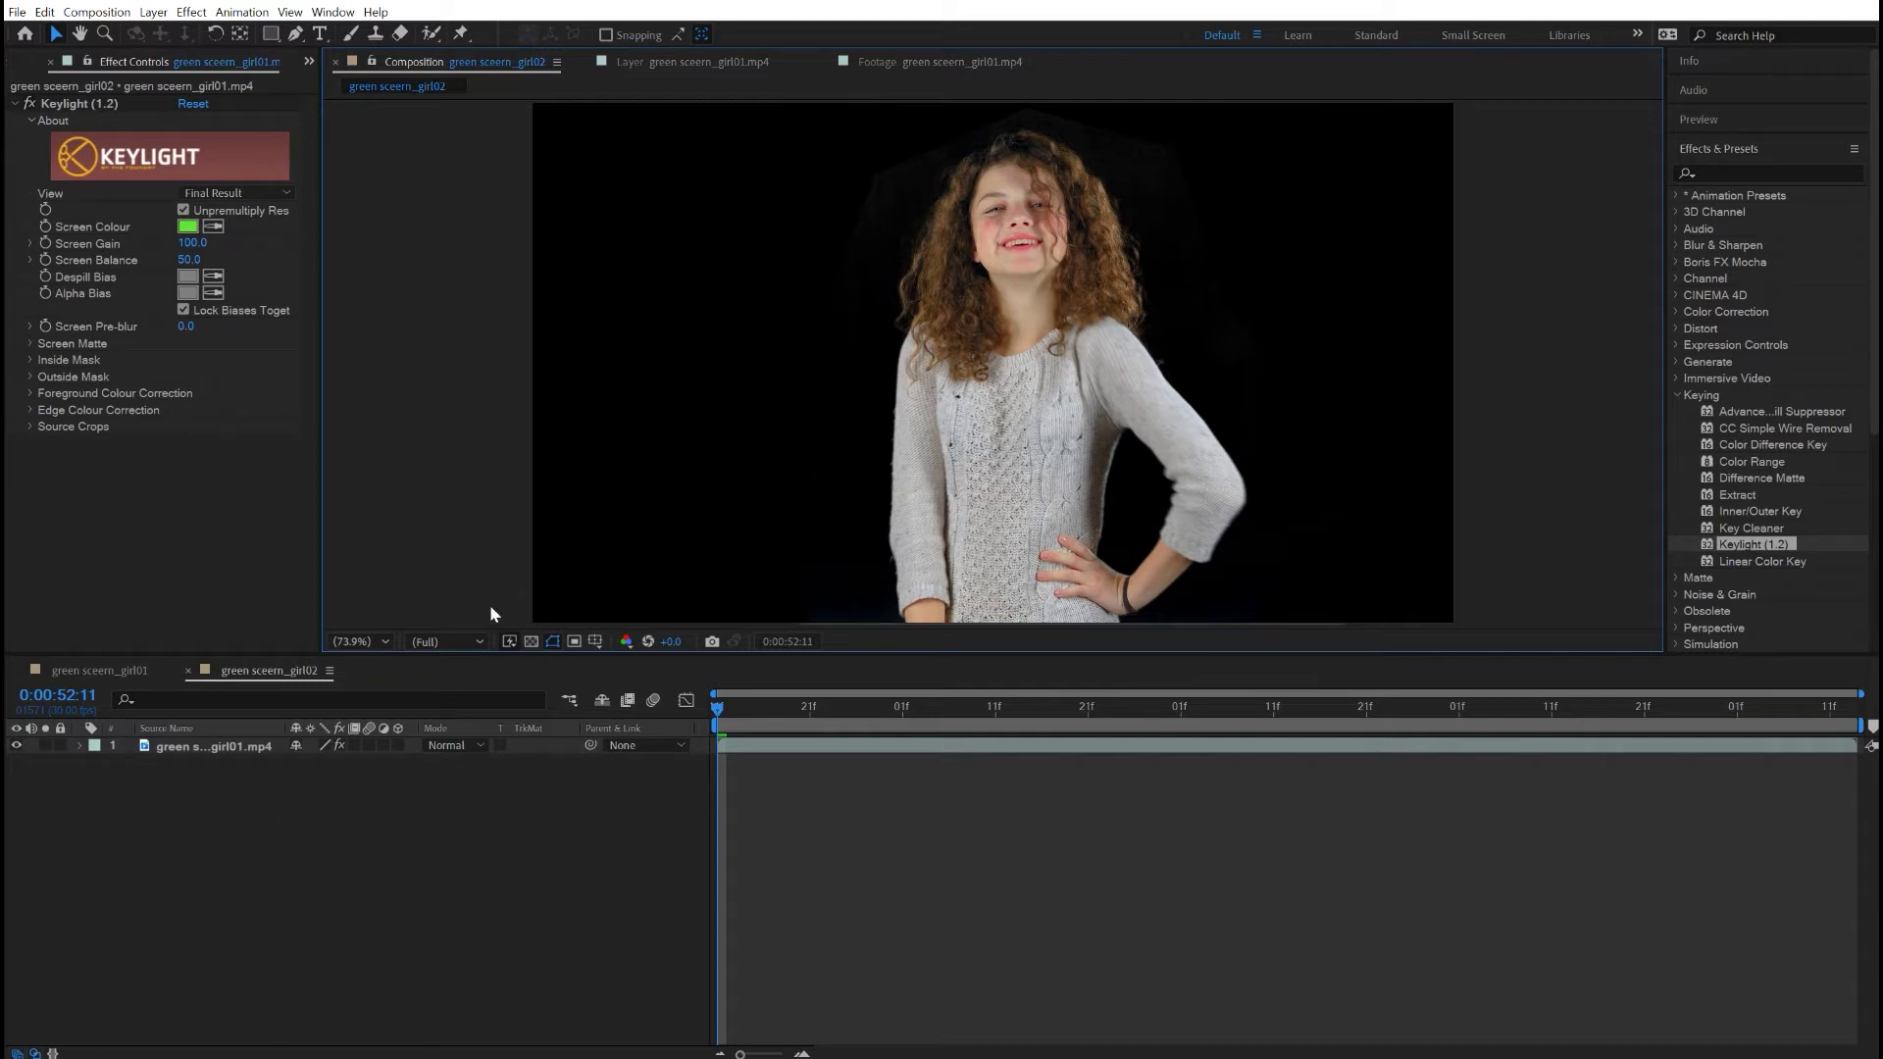
Show the transparency grid behind the keyed clip and set Keylight's View to Screen Matte.
{"action": "left_click", "coordinate": [534, 644]}
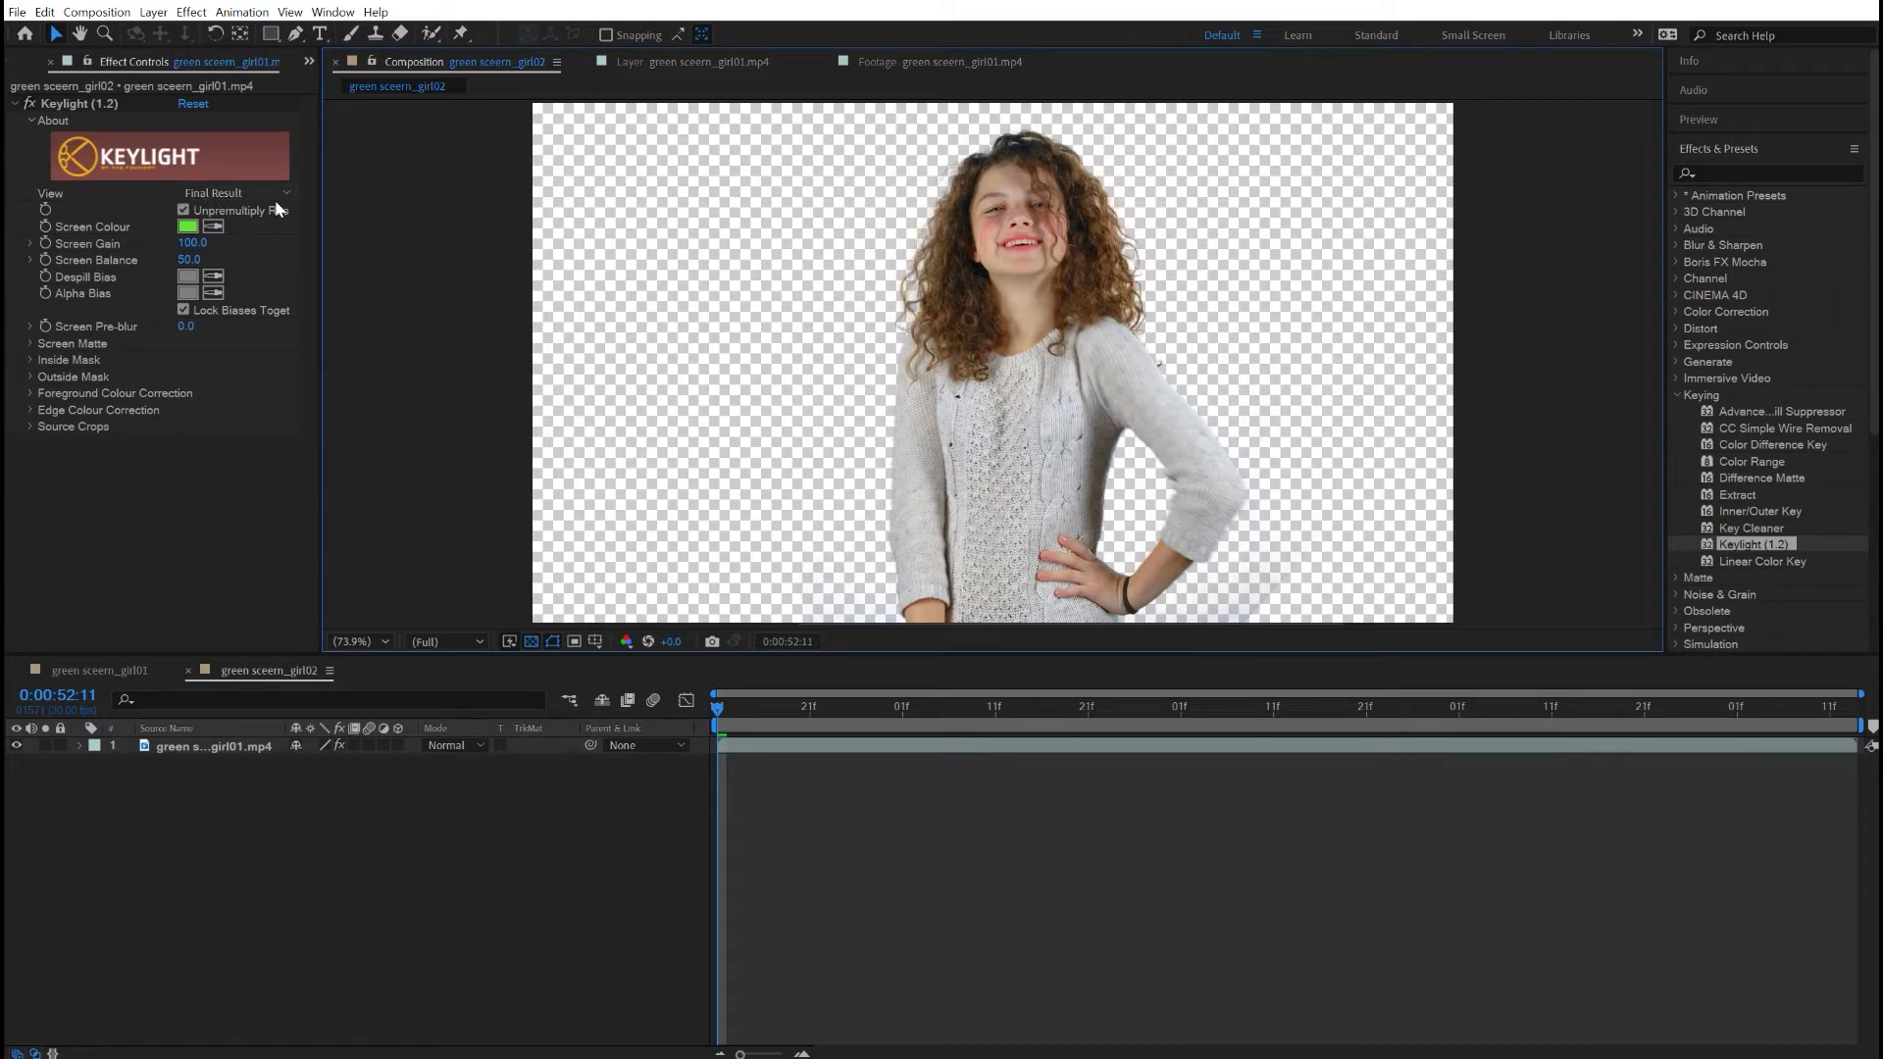
{"action": "left_click", "coordinate": [245, 192]}
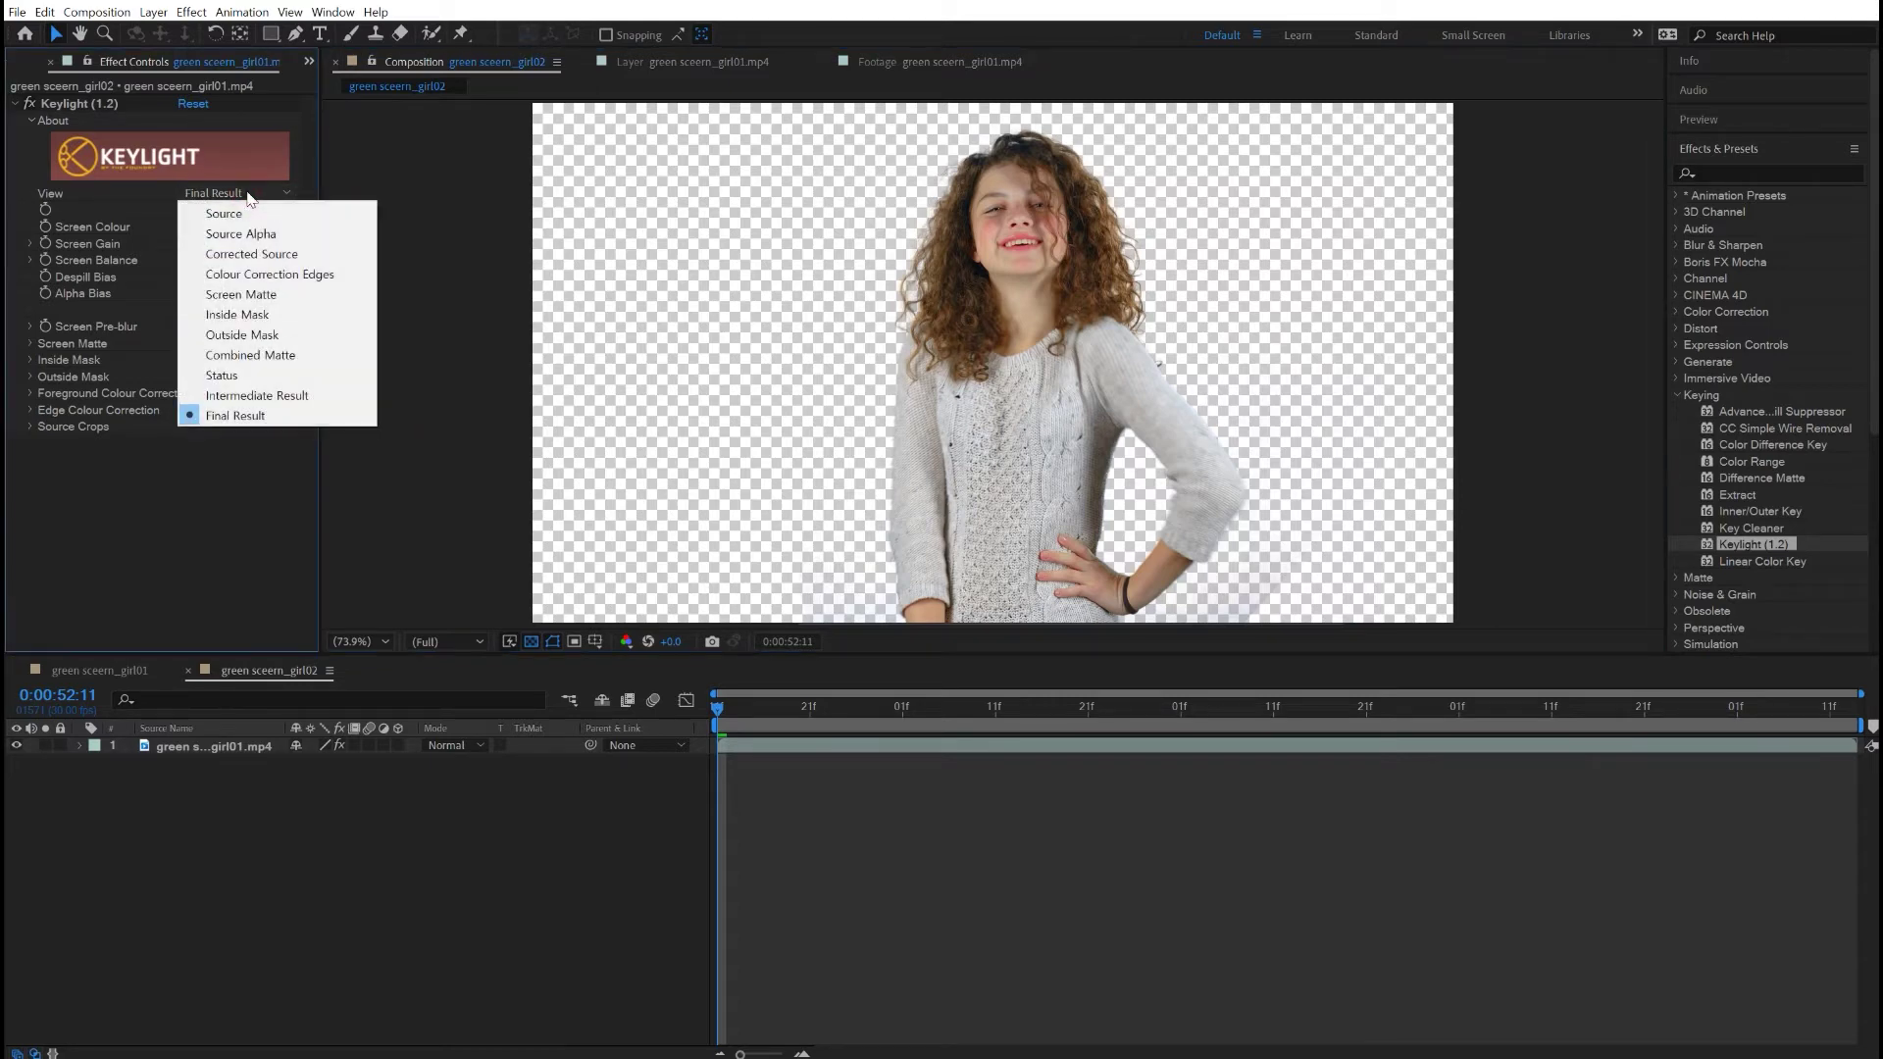
{"action": "left_click", "coordinate": [257, 295]}
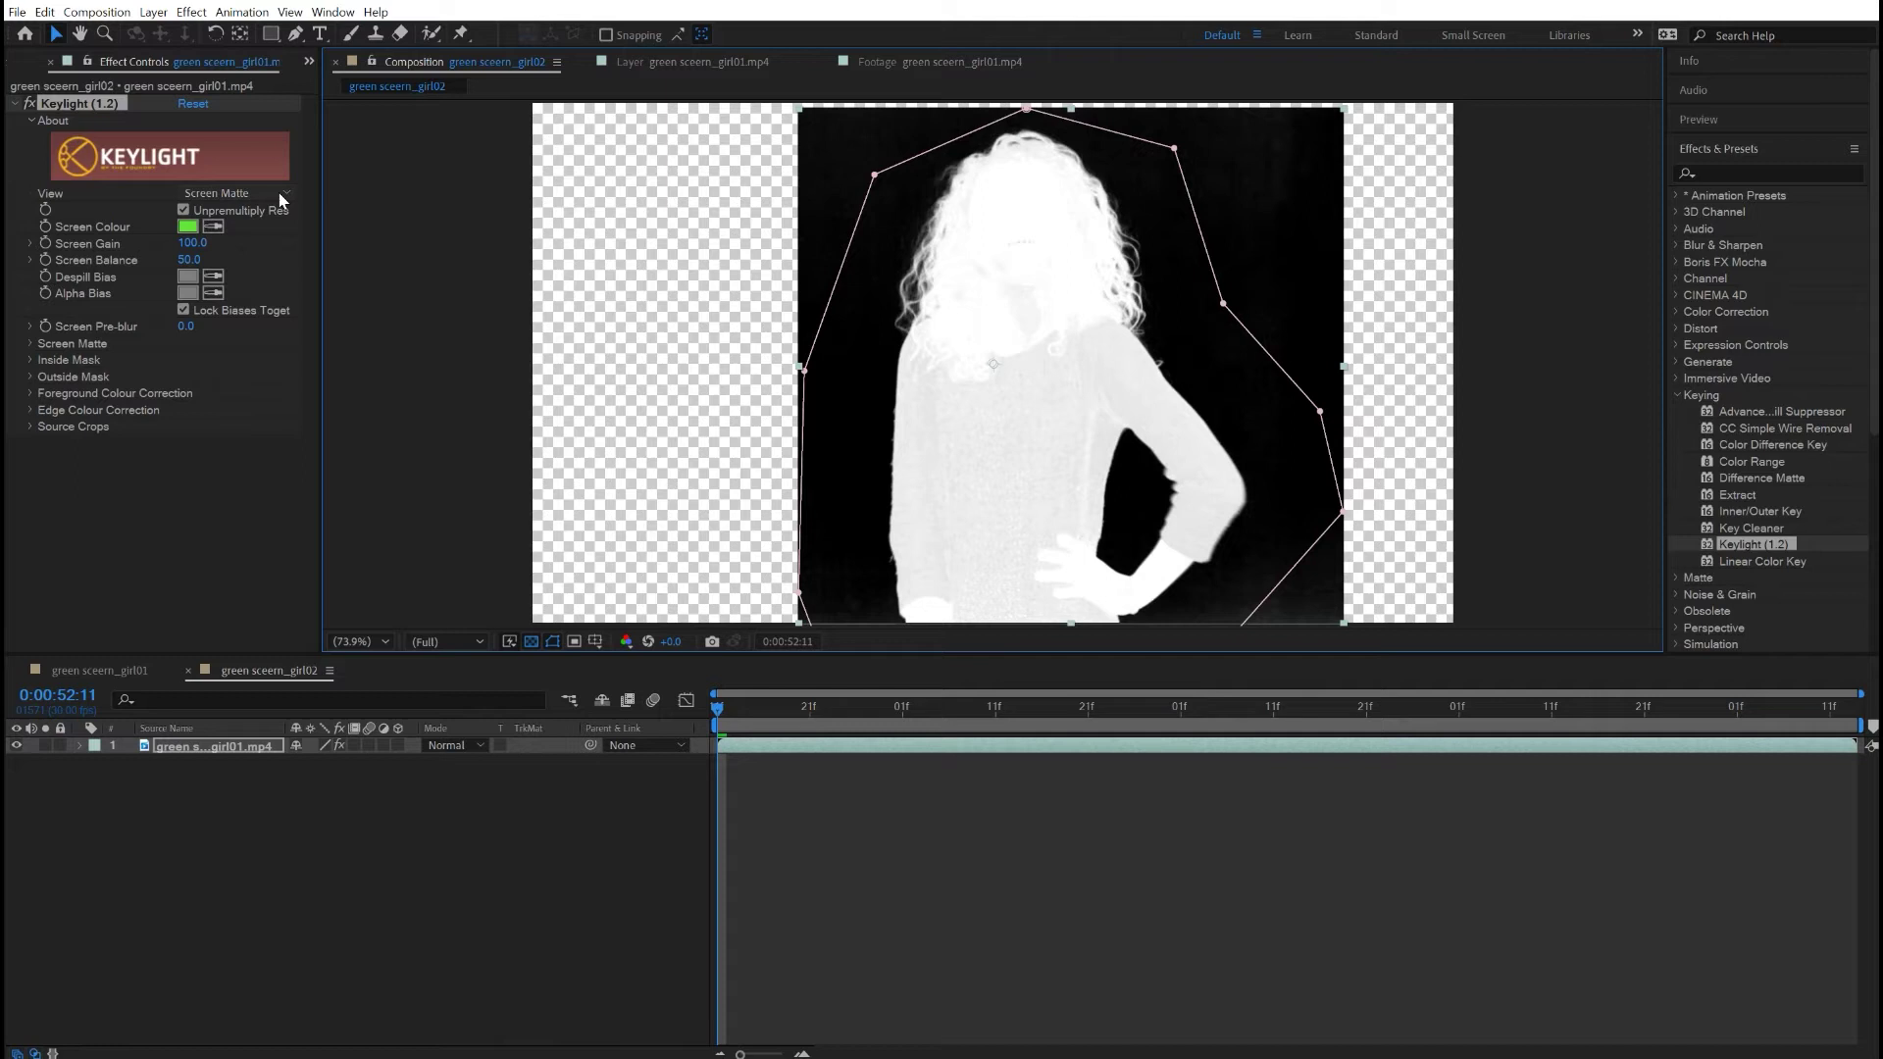
Set Keylight's View to Final Result, inspect the composition's alpha channel, and return the display to RGB.
{"action": "left_click", "coordinate": [251, 192]}
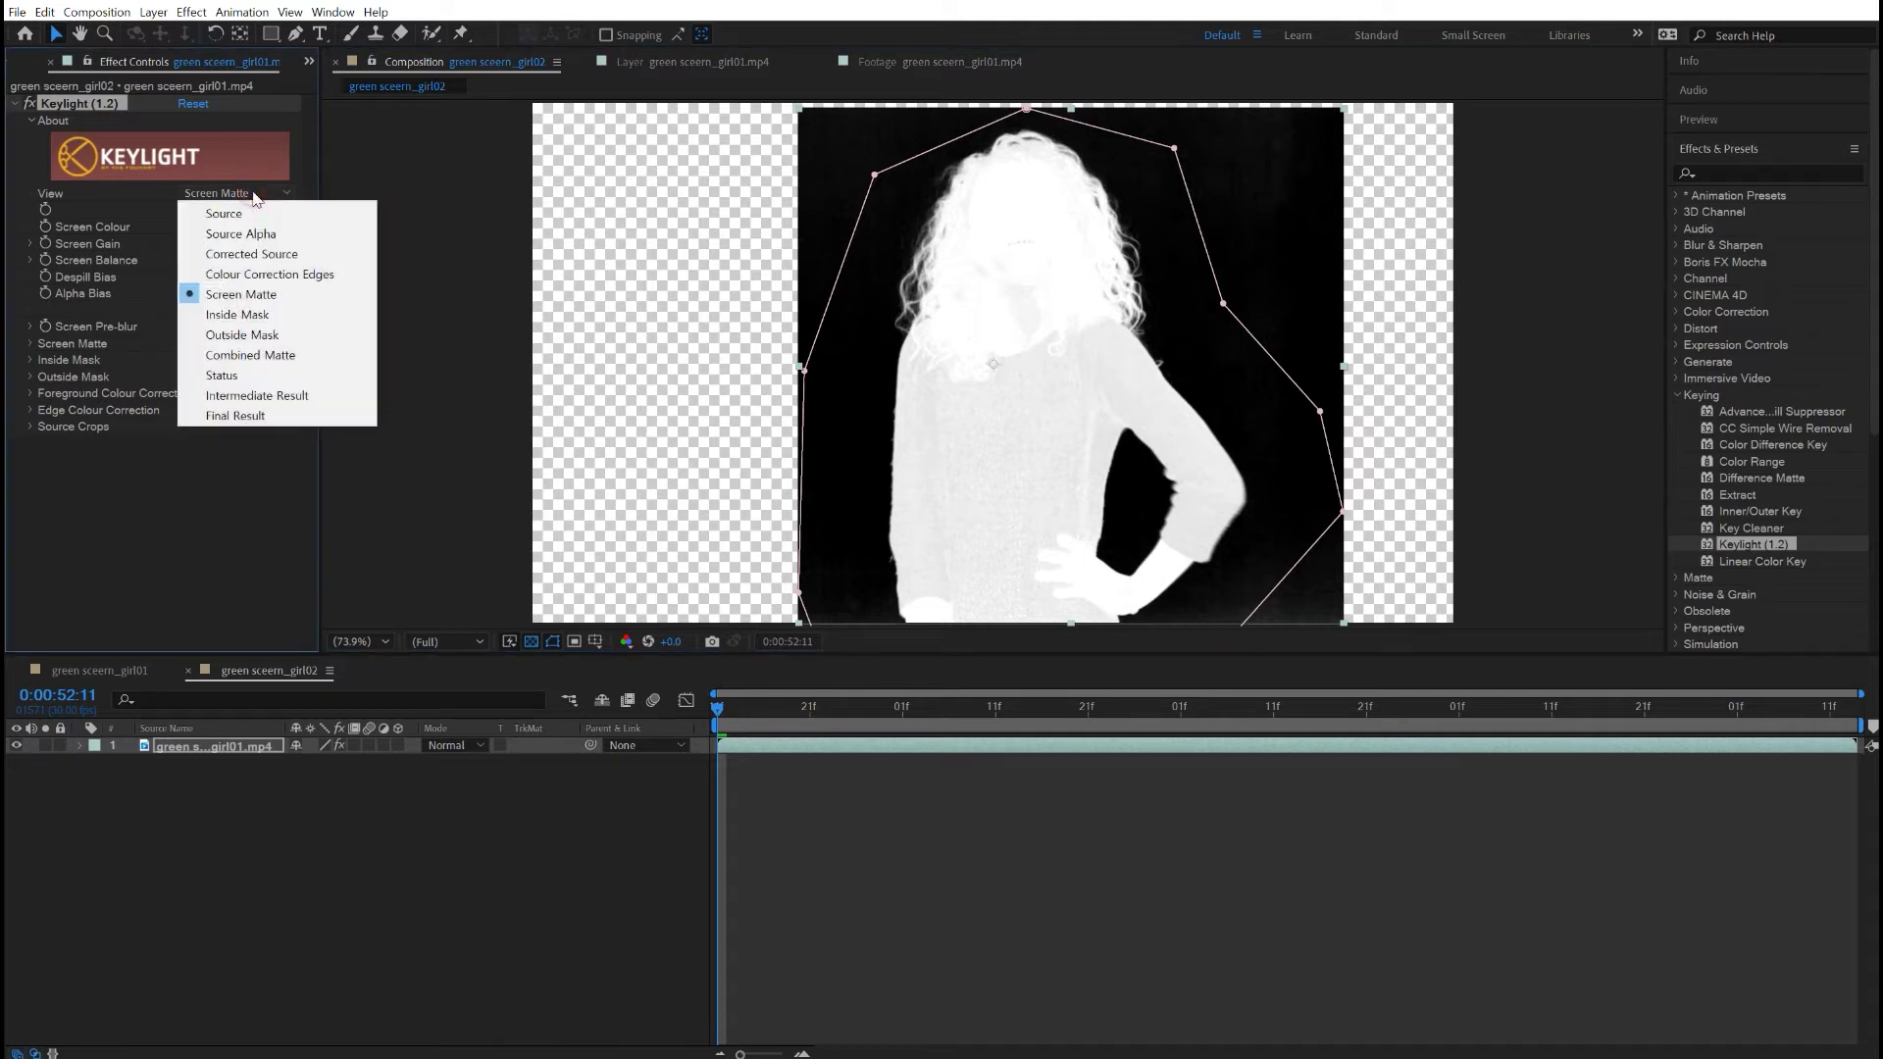
{"action": "left_click", "coordinate": [273, 417]}
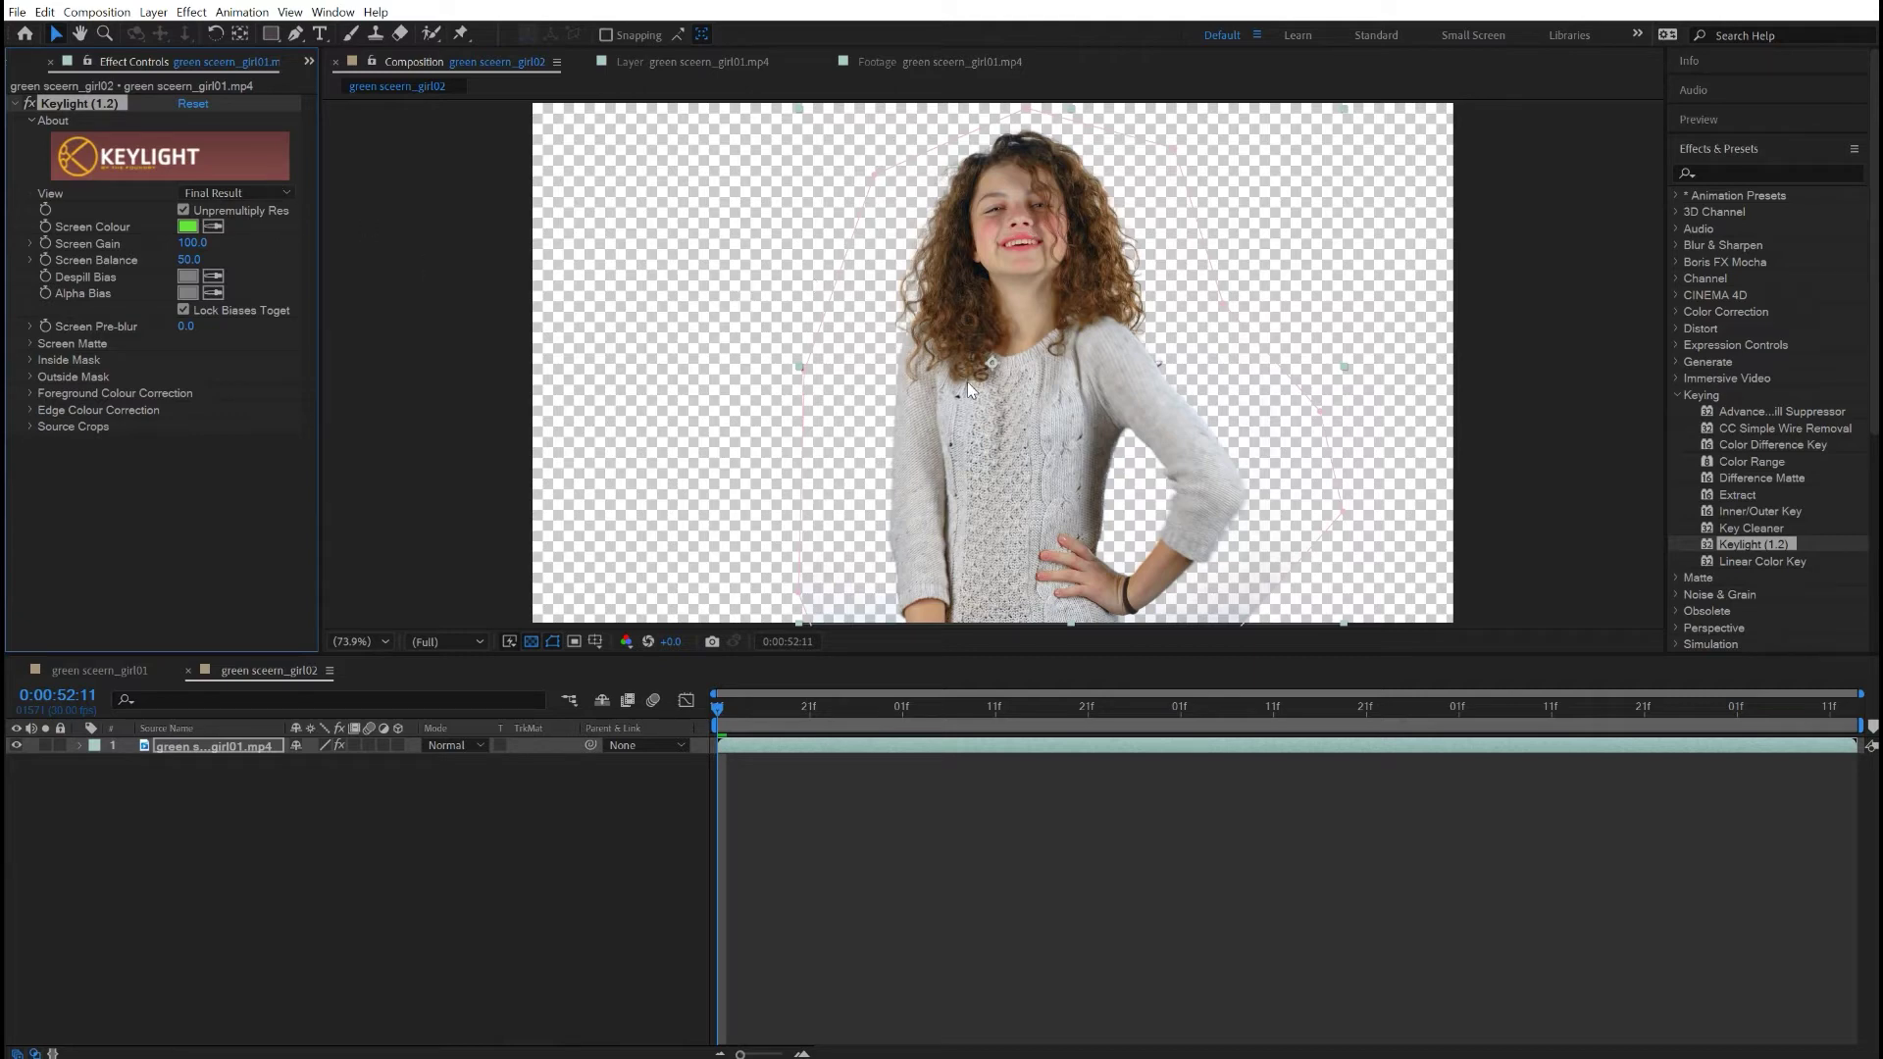
{"action": "left_click", "coordinate": [626, 643]}
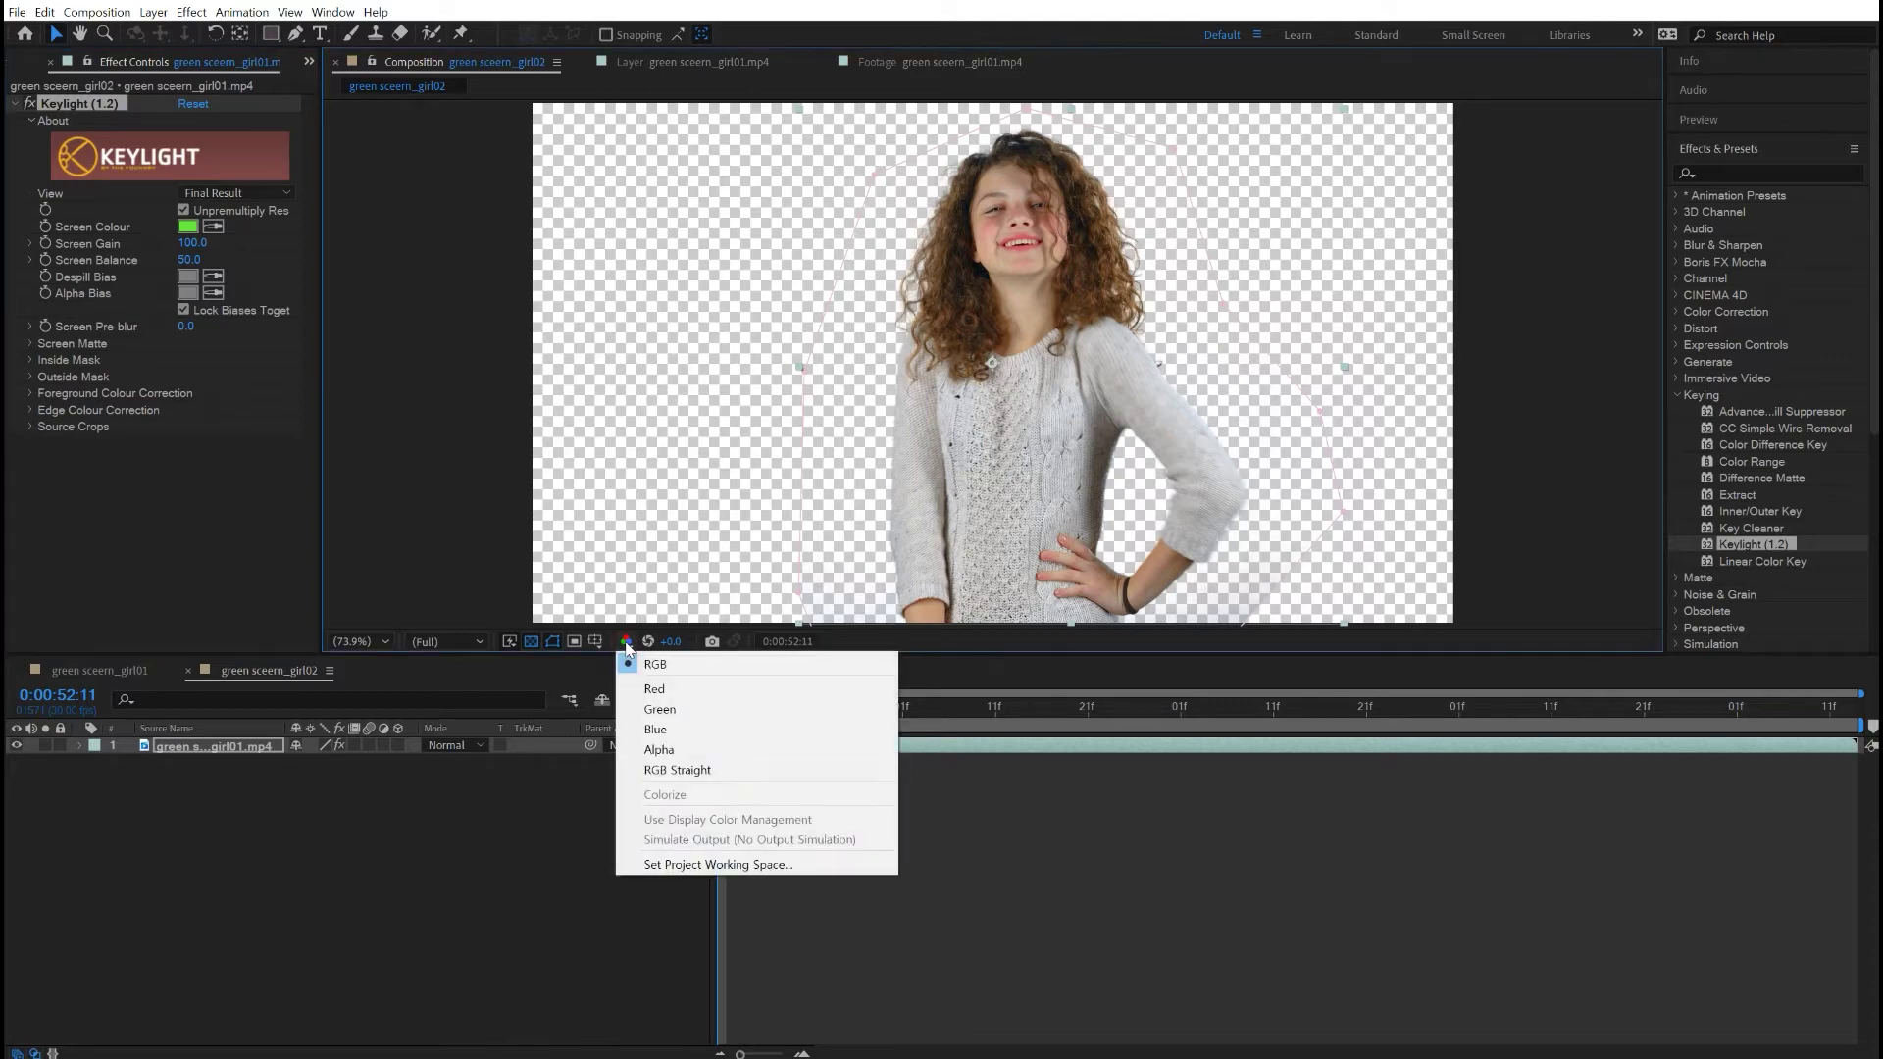
{"action": "left_click", "coordinate": [683, 758]}
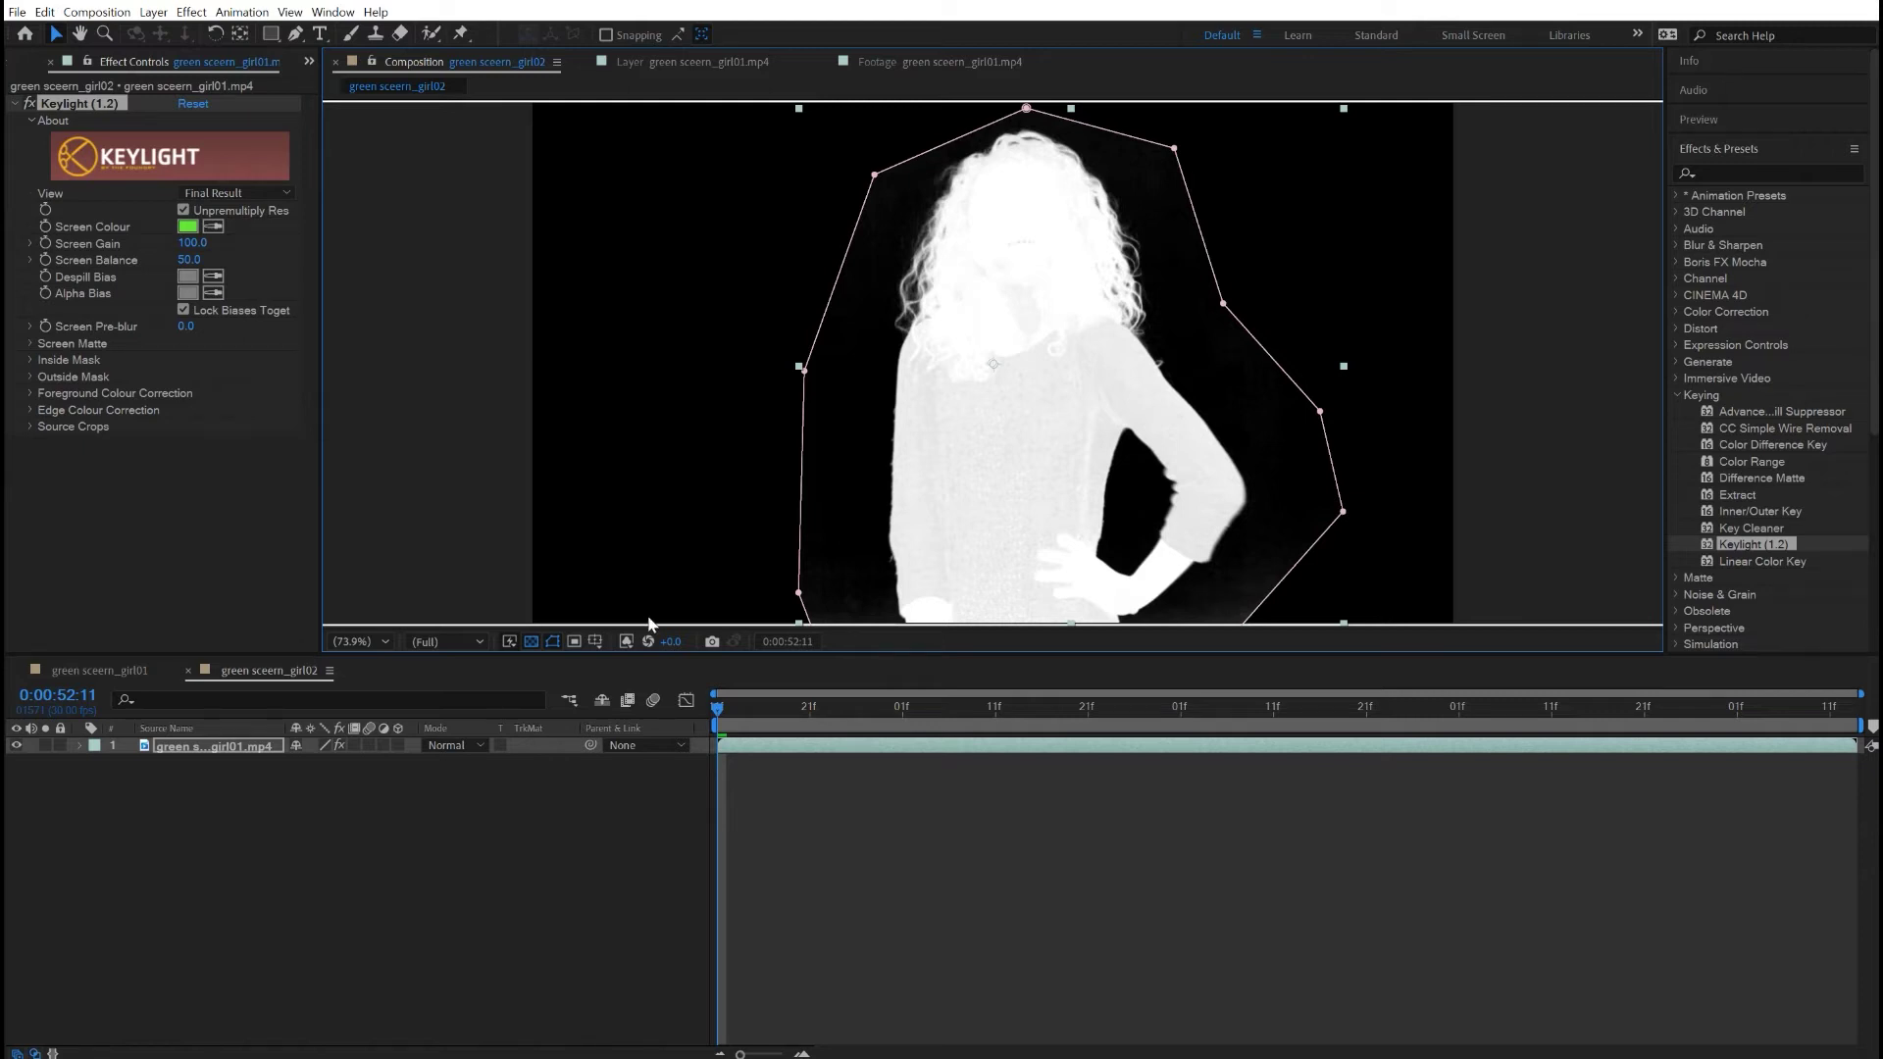
{"action": "left_click", "coordinate": [626, 643]}
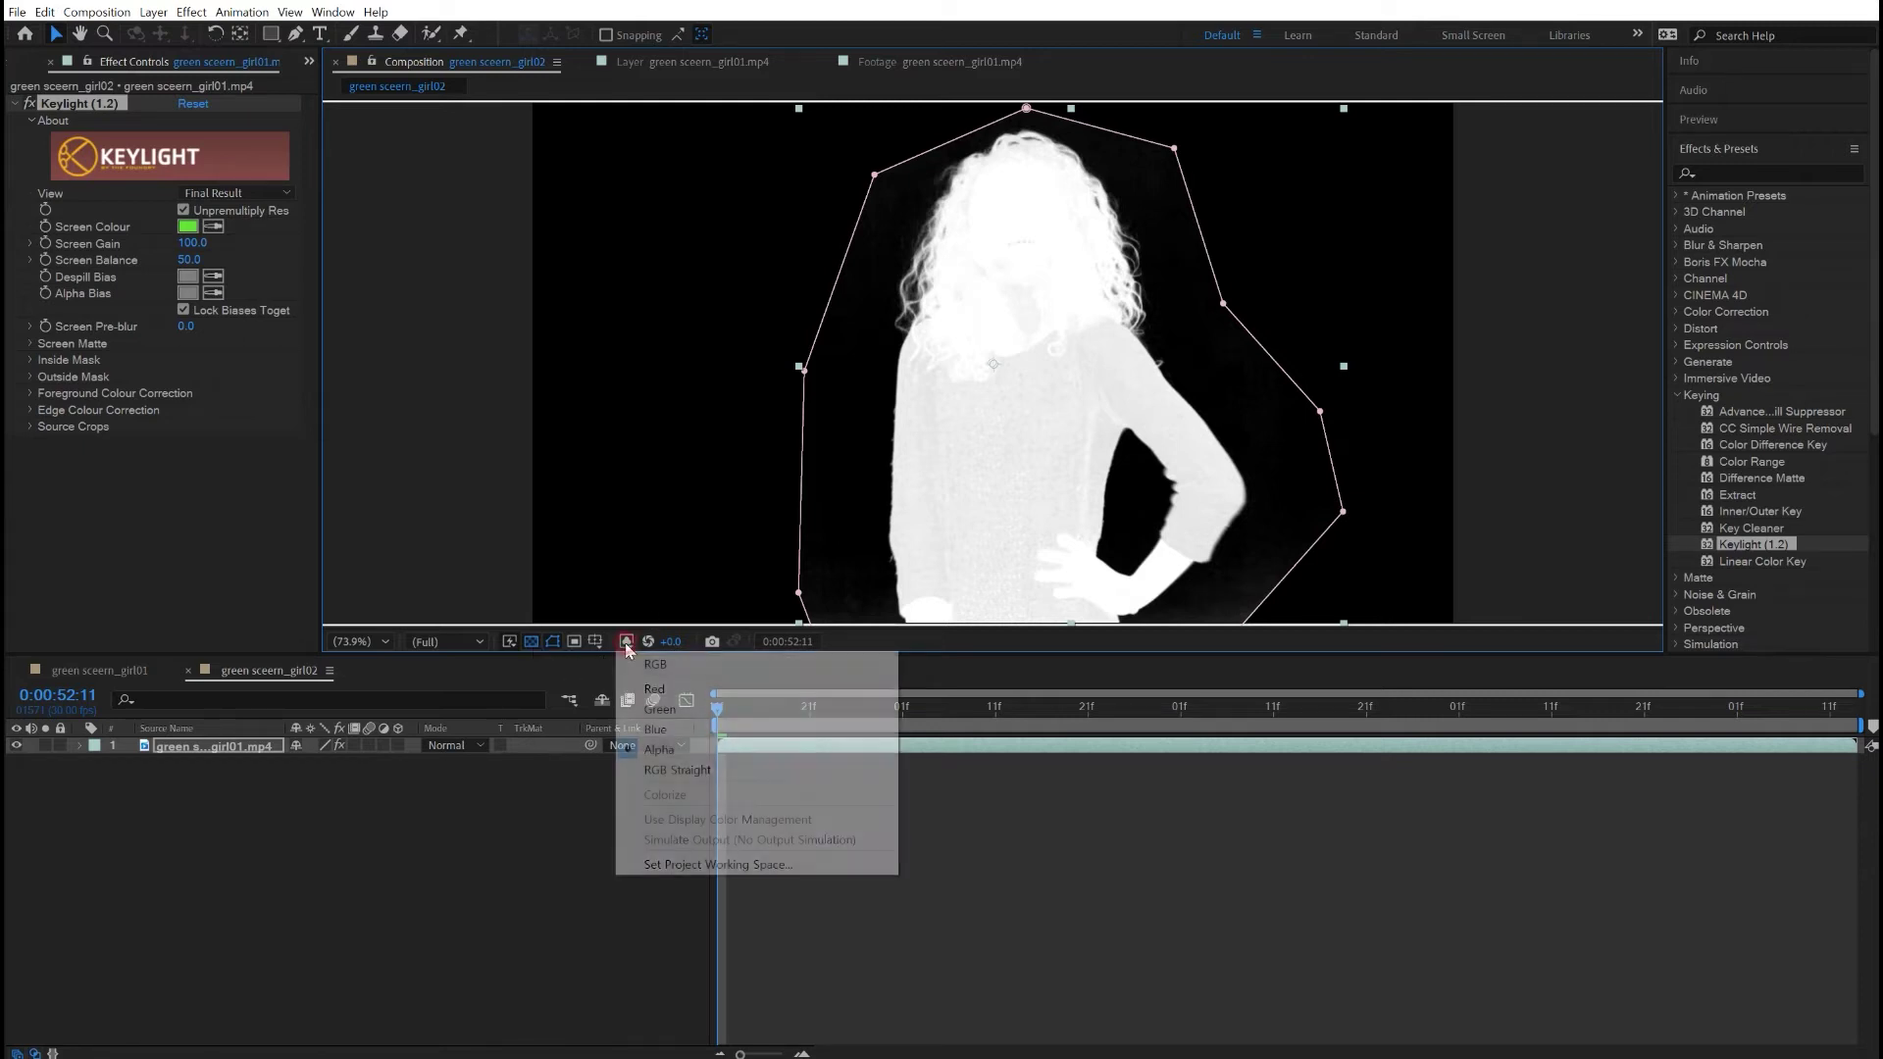
{"action": "left_click", "coordinate": [652, 664]}
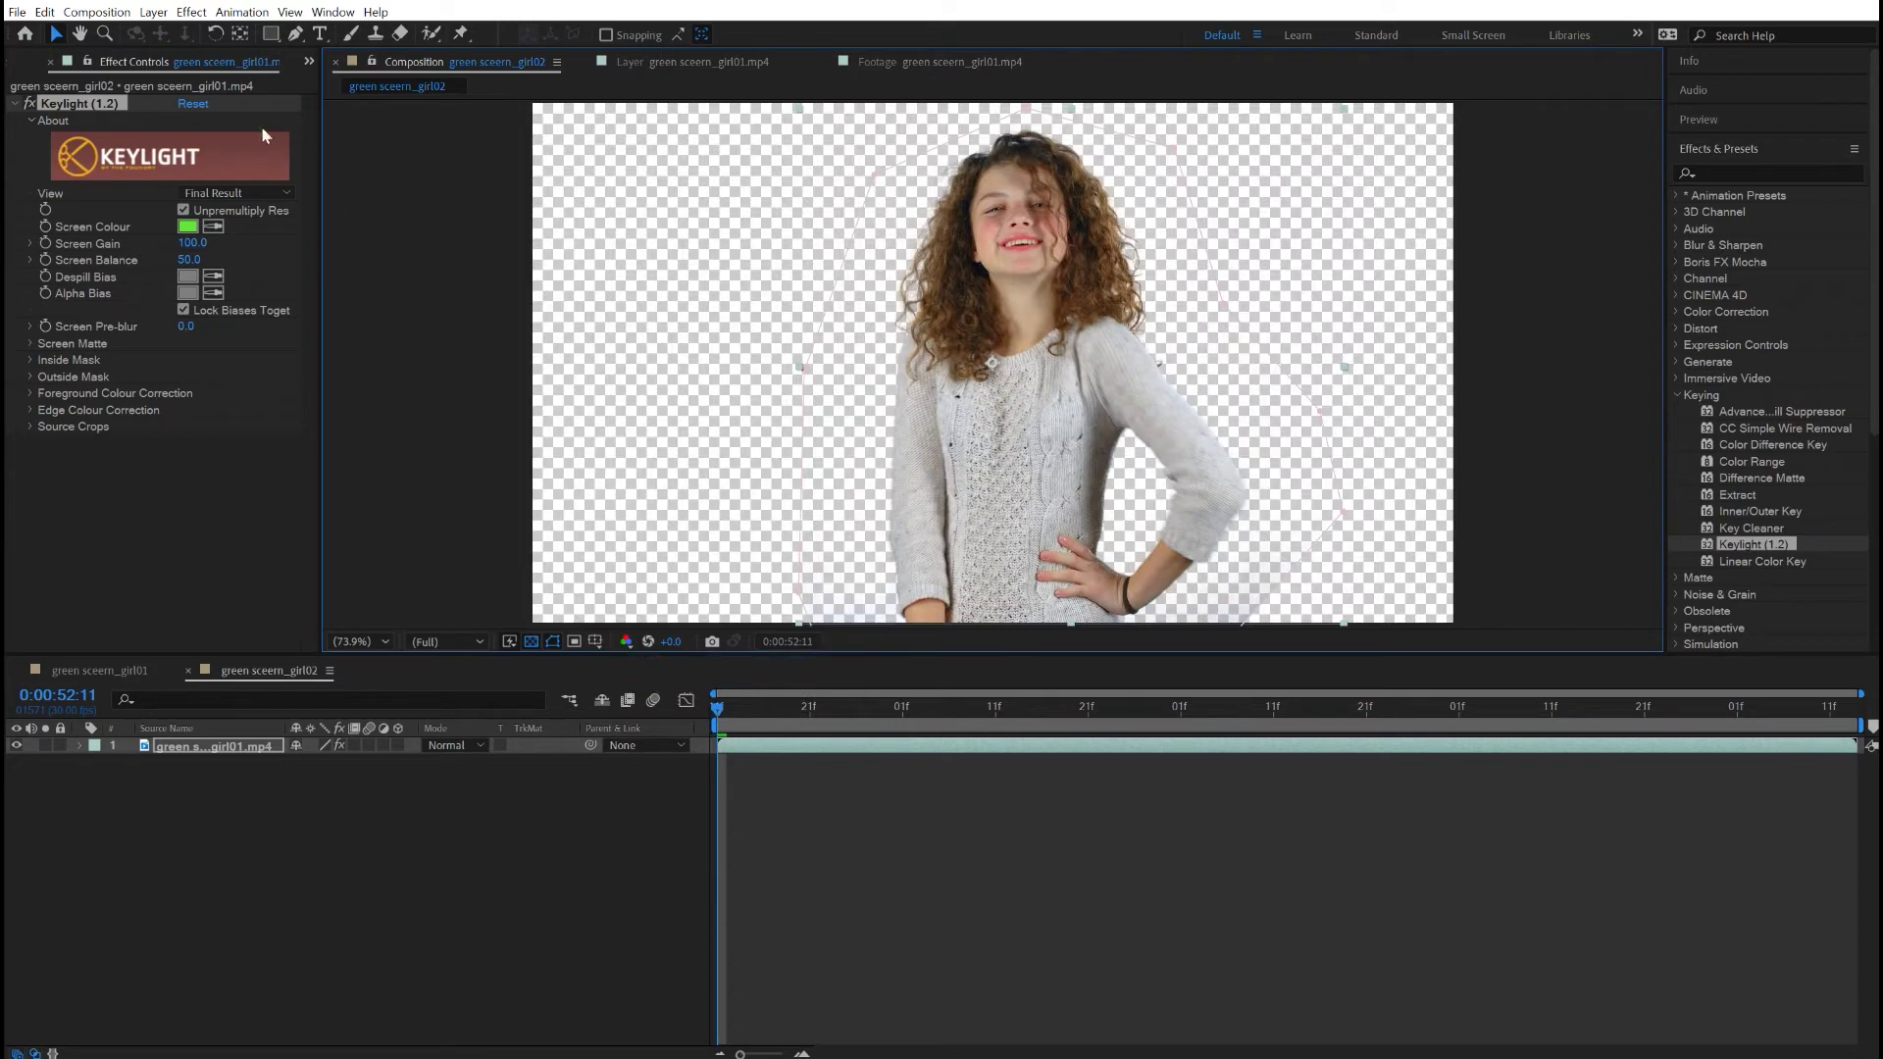
Set Keylight's View to Screen Matte and raise the matte's Clip Black to 10.
{"action": "left_click", "coordinate": [212, 194]}
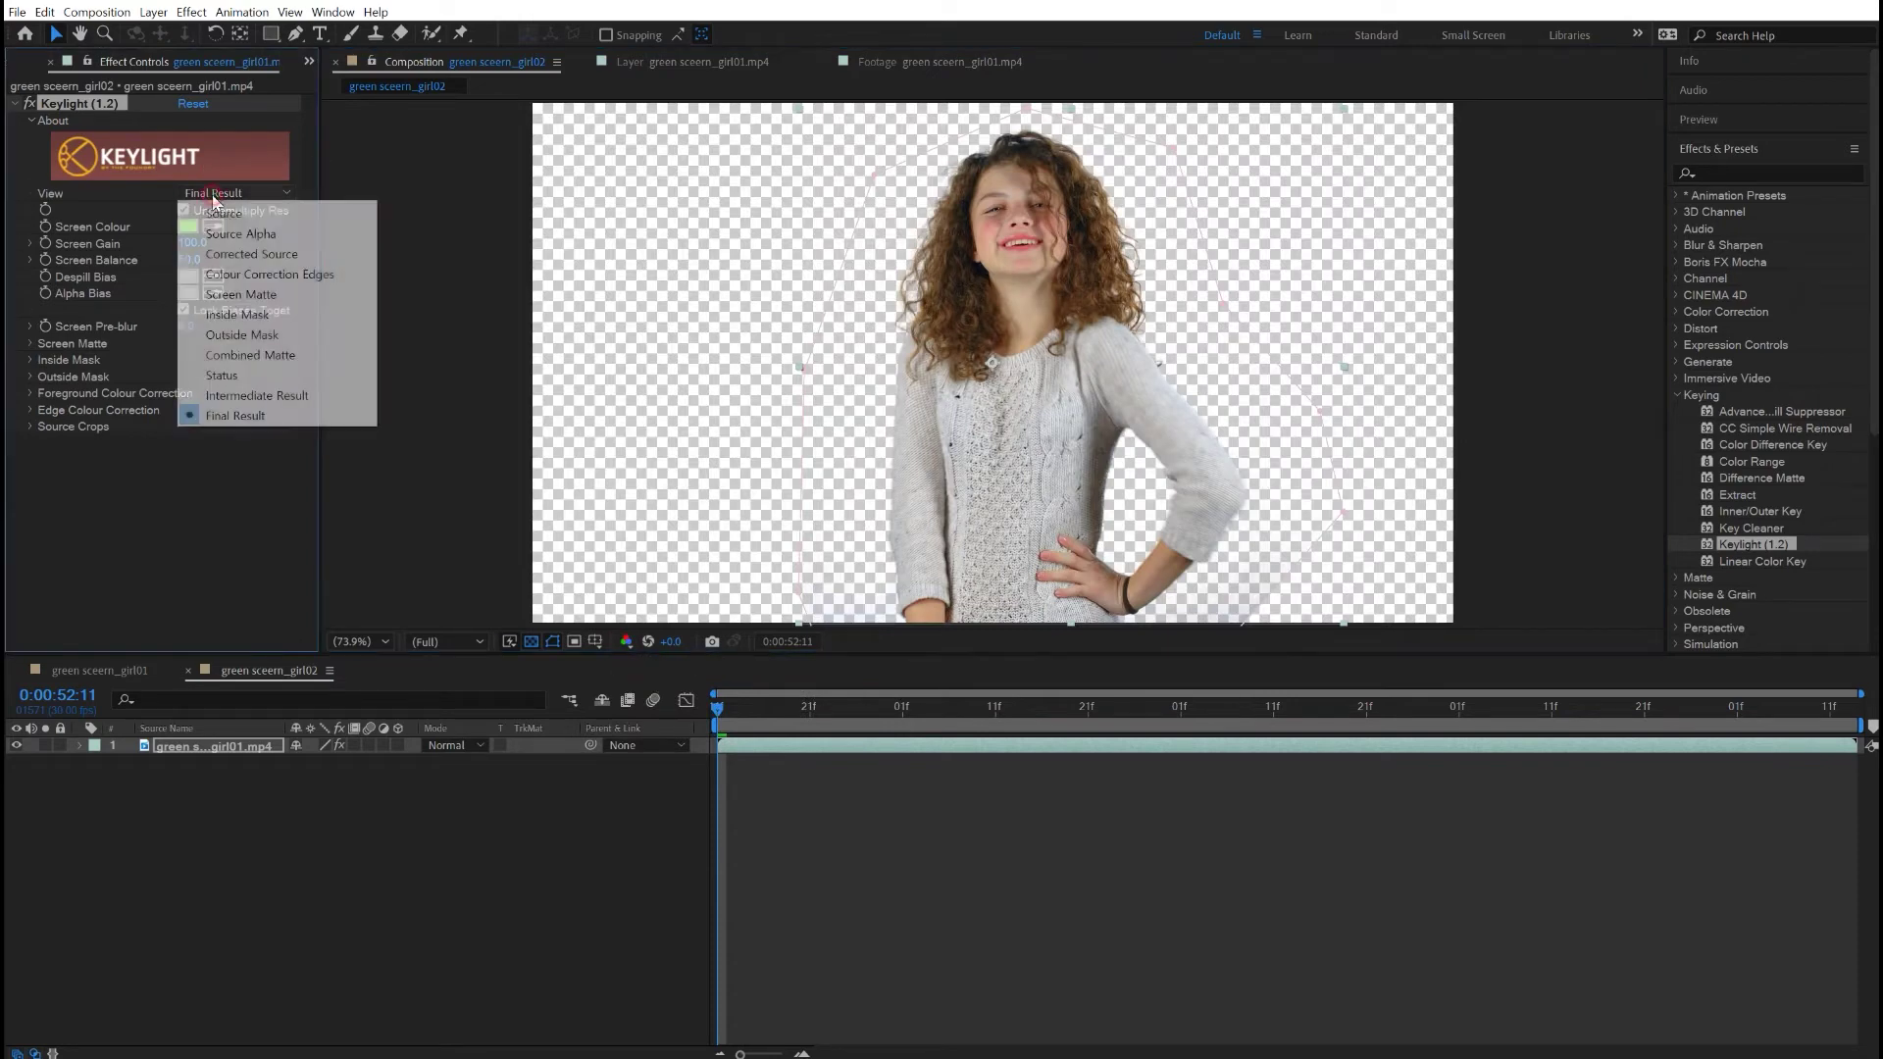
{"action": "left_click", "coordinate": [280, 298]}
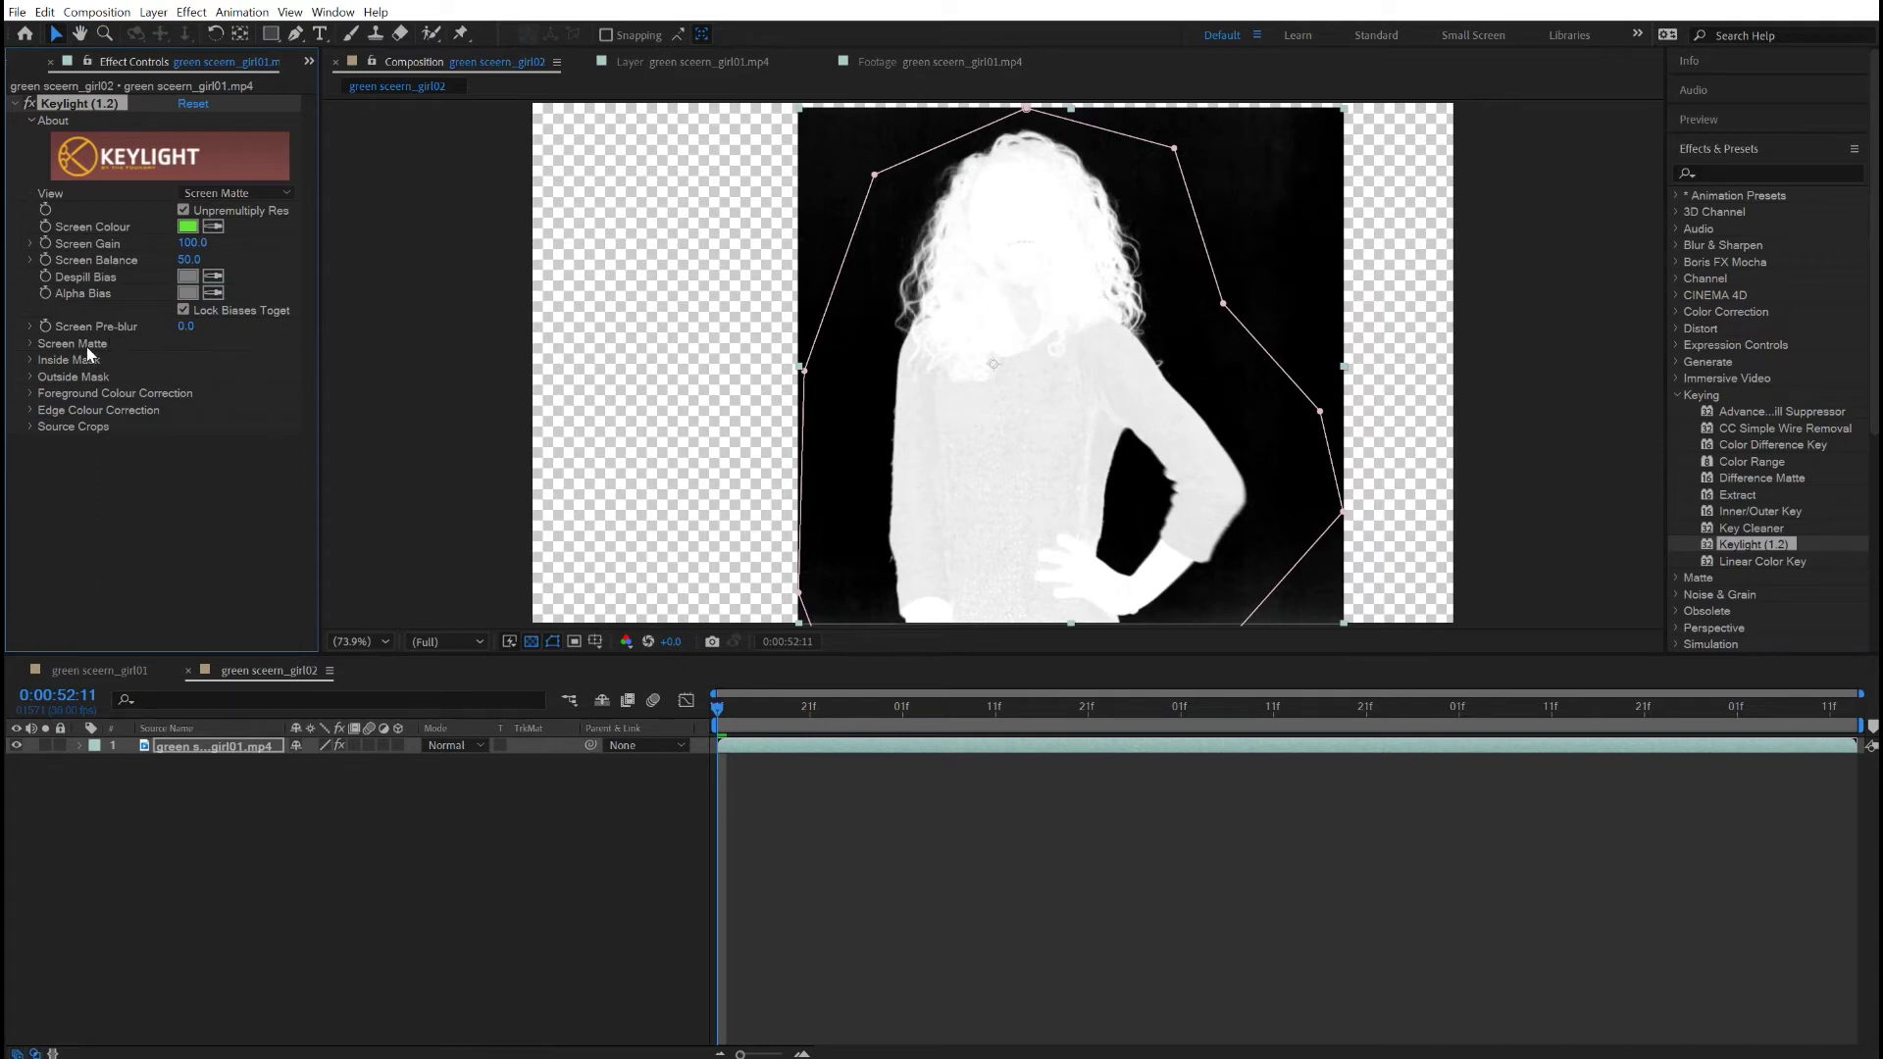
{"action": "left_click", "coordinate": [30, 344]}
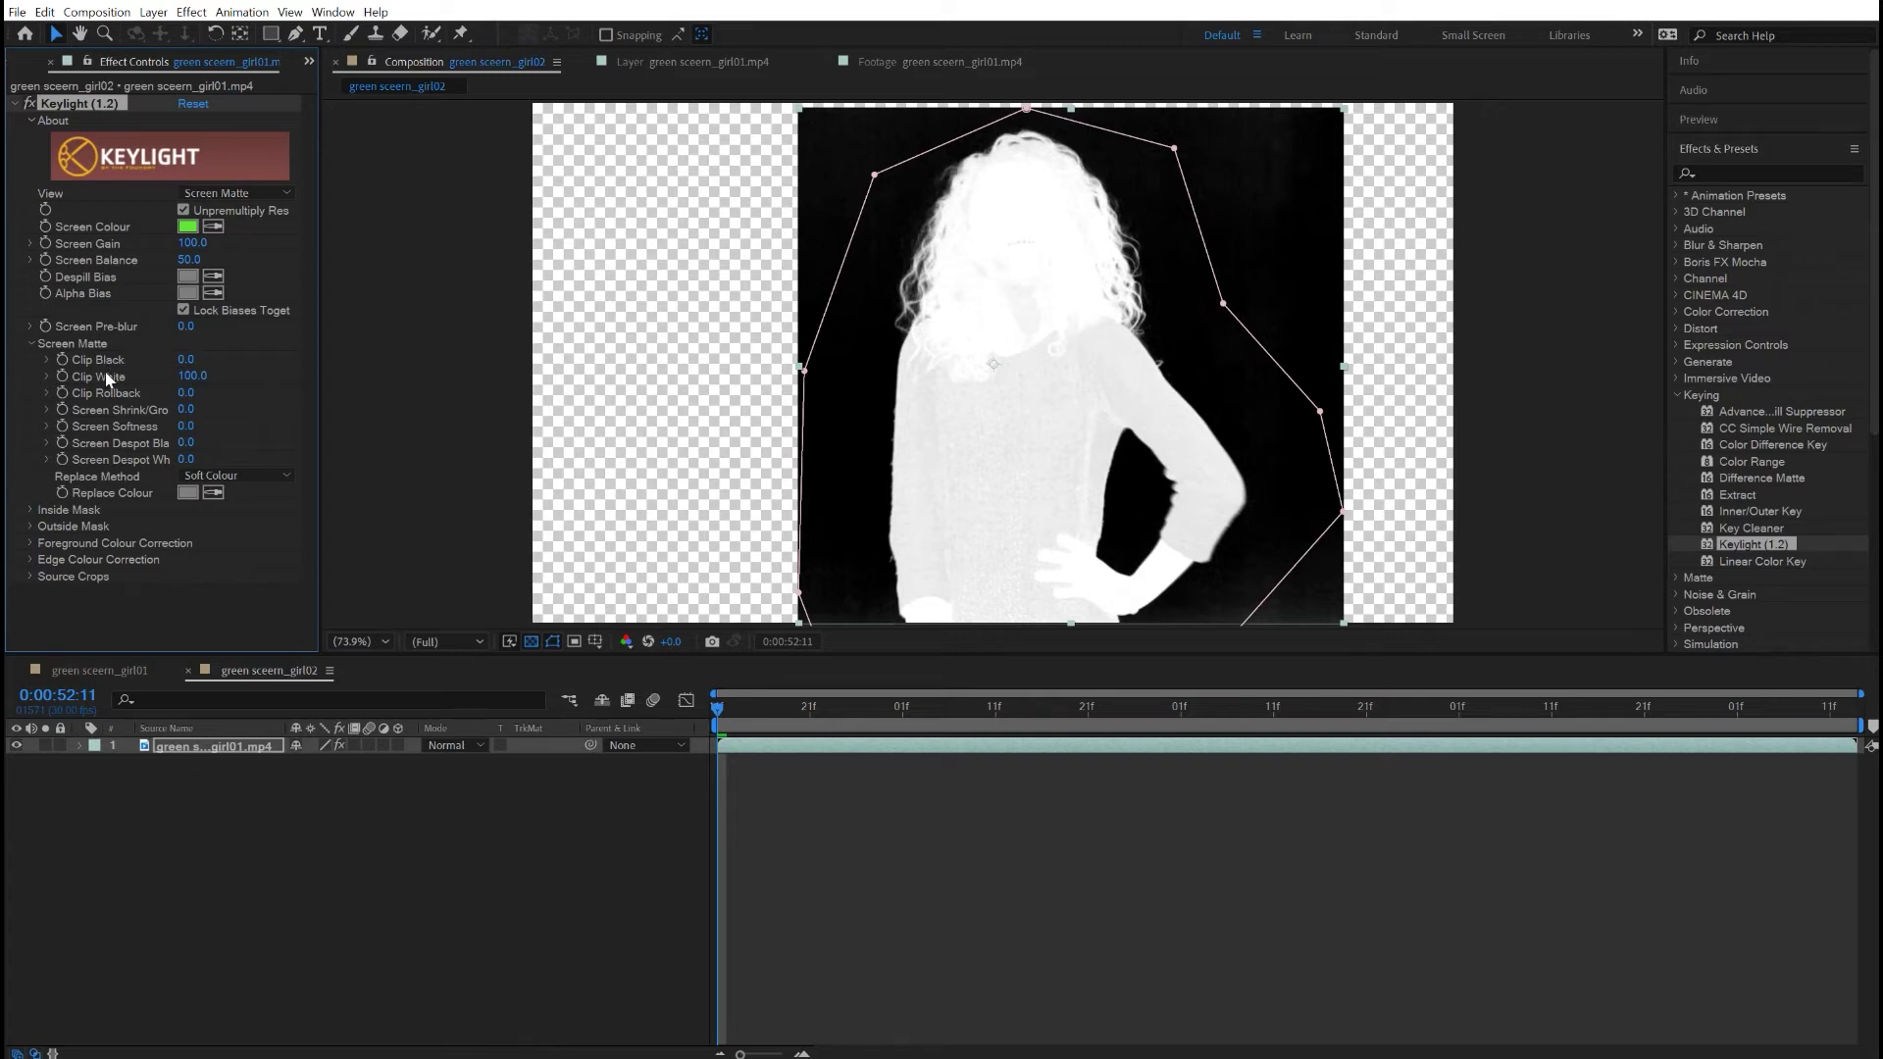
{"action": "left_click", "coordinate": [181, 359]}
{"action": "left_click_drag", "start_coordinate": [181, 360], "coordinate": [194, 362]}
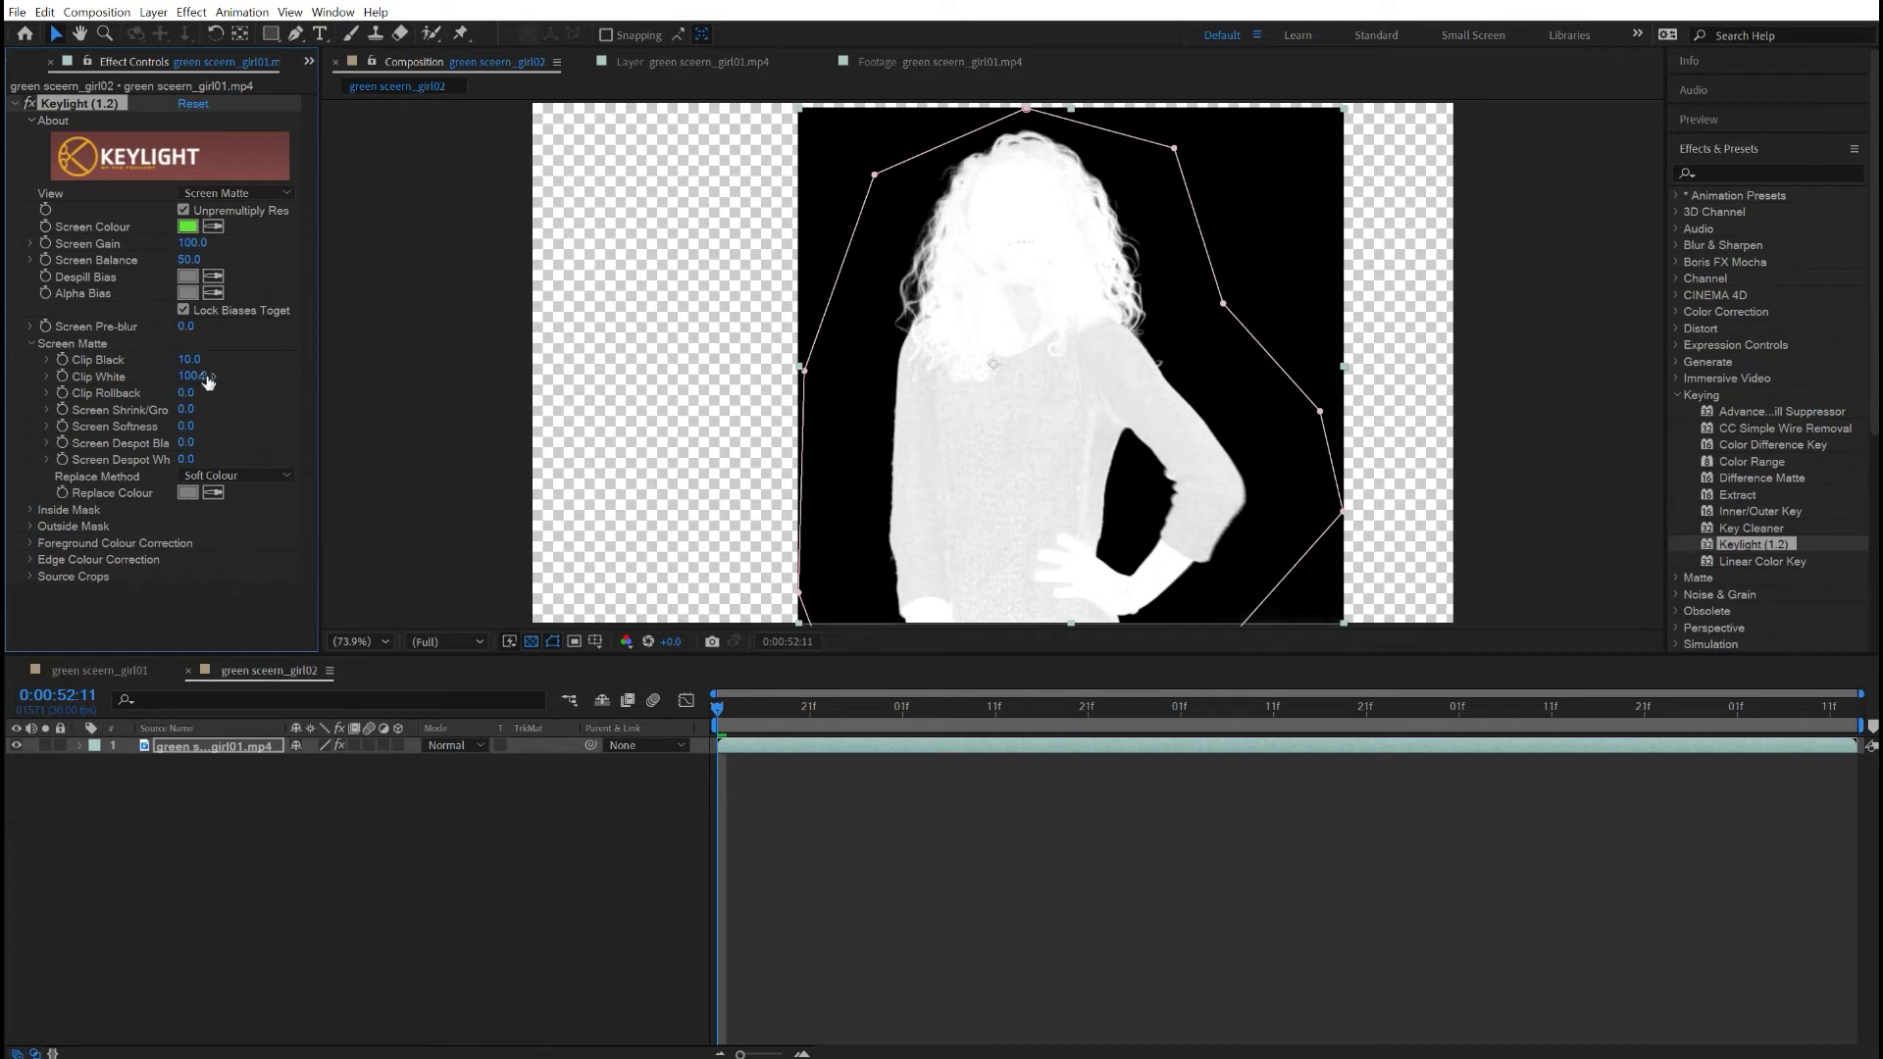
Lower the screen matte's Clip White to 88 and set Keylight's View to Final Result.
{"action": "left_click", "coordinate": [194, 379]}
{"action": "left_click_drag", "start_coordinate": [195, 376], "coordinate": [189, 376]}
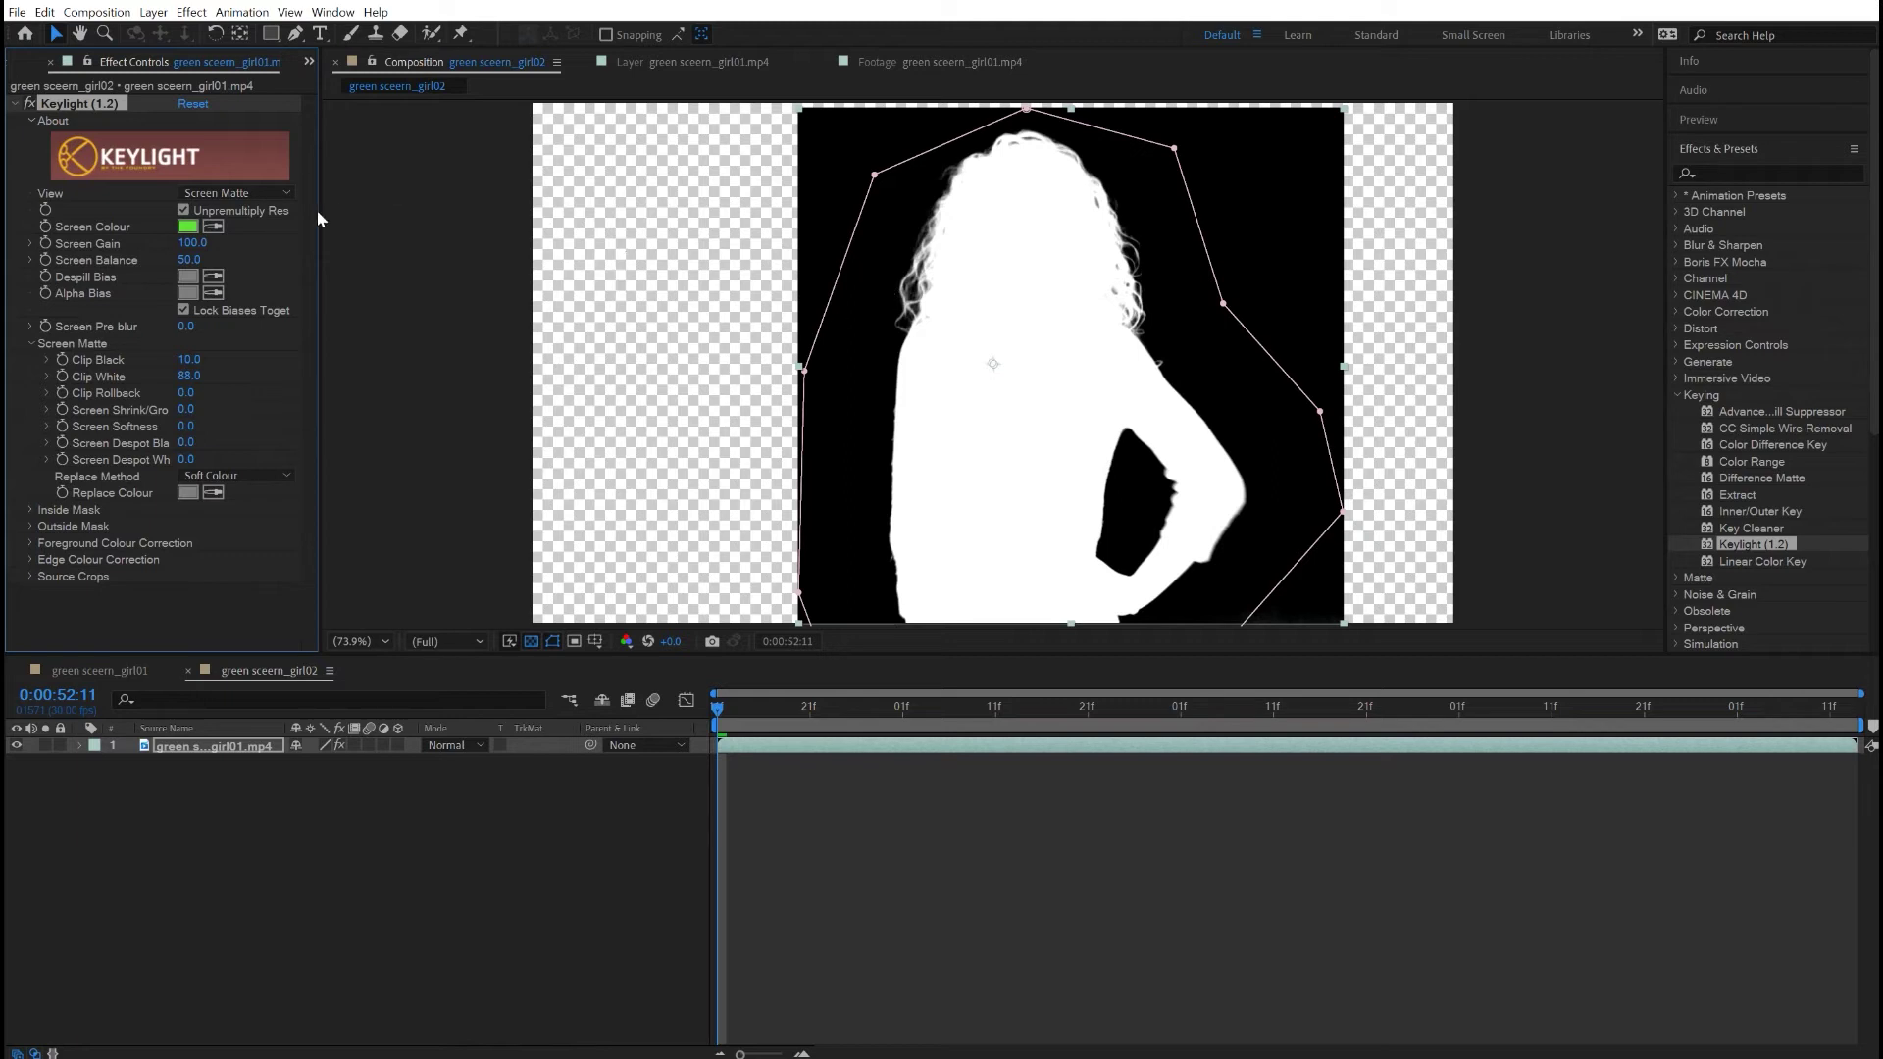
{"action": "left_click", "coordinate": [272, 199]}
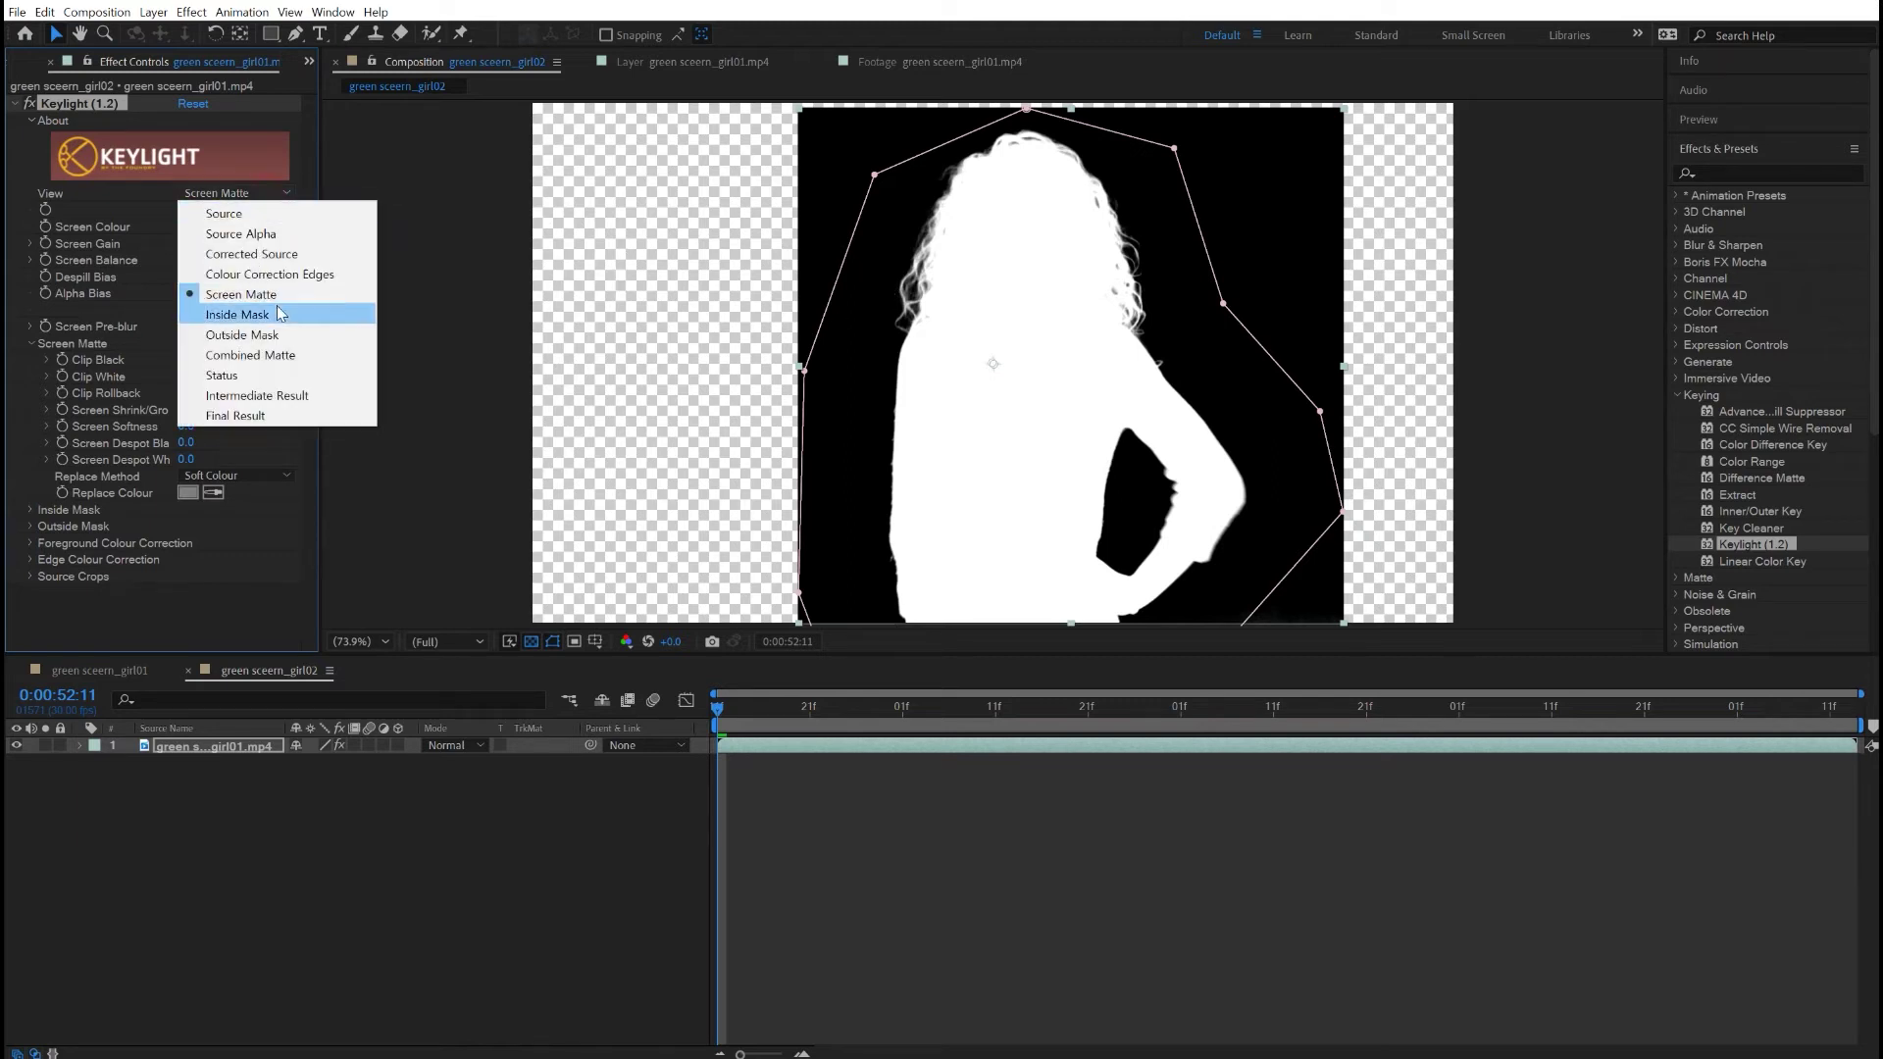
{"action": "left_click", "coordinate": [259, 416]}
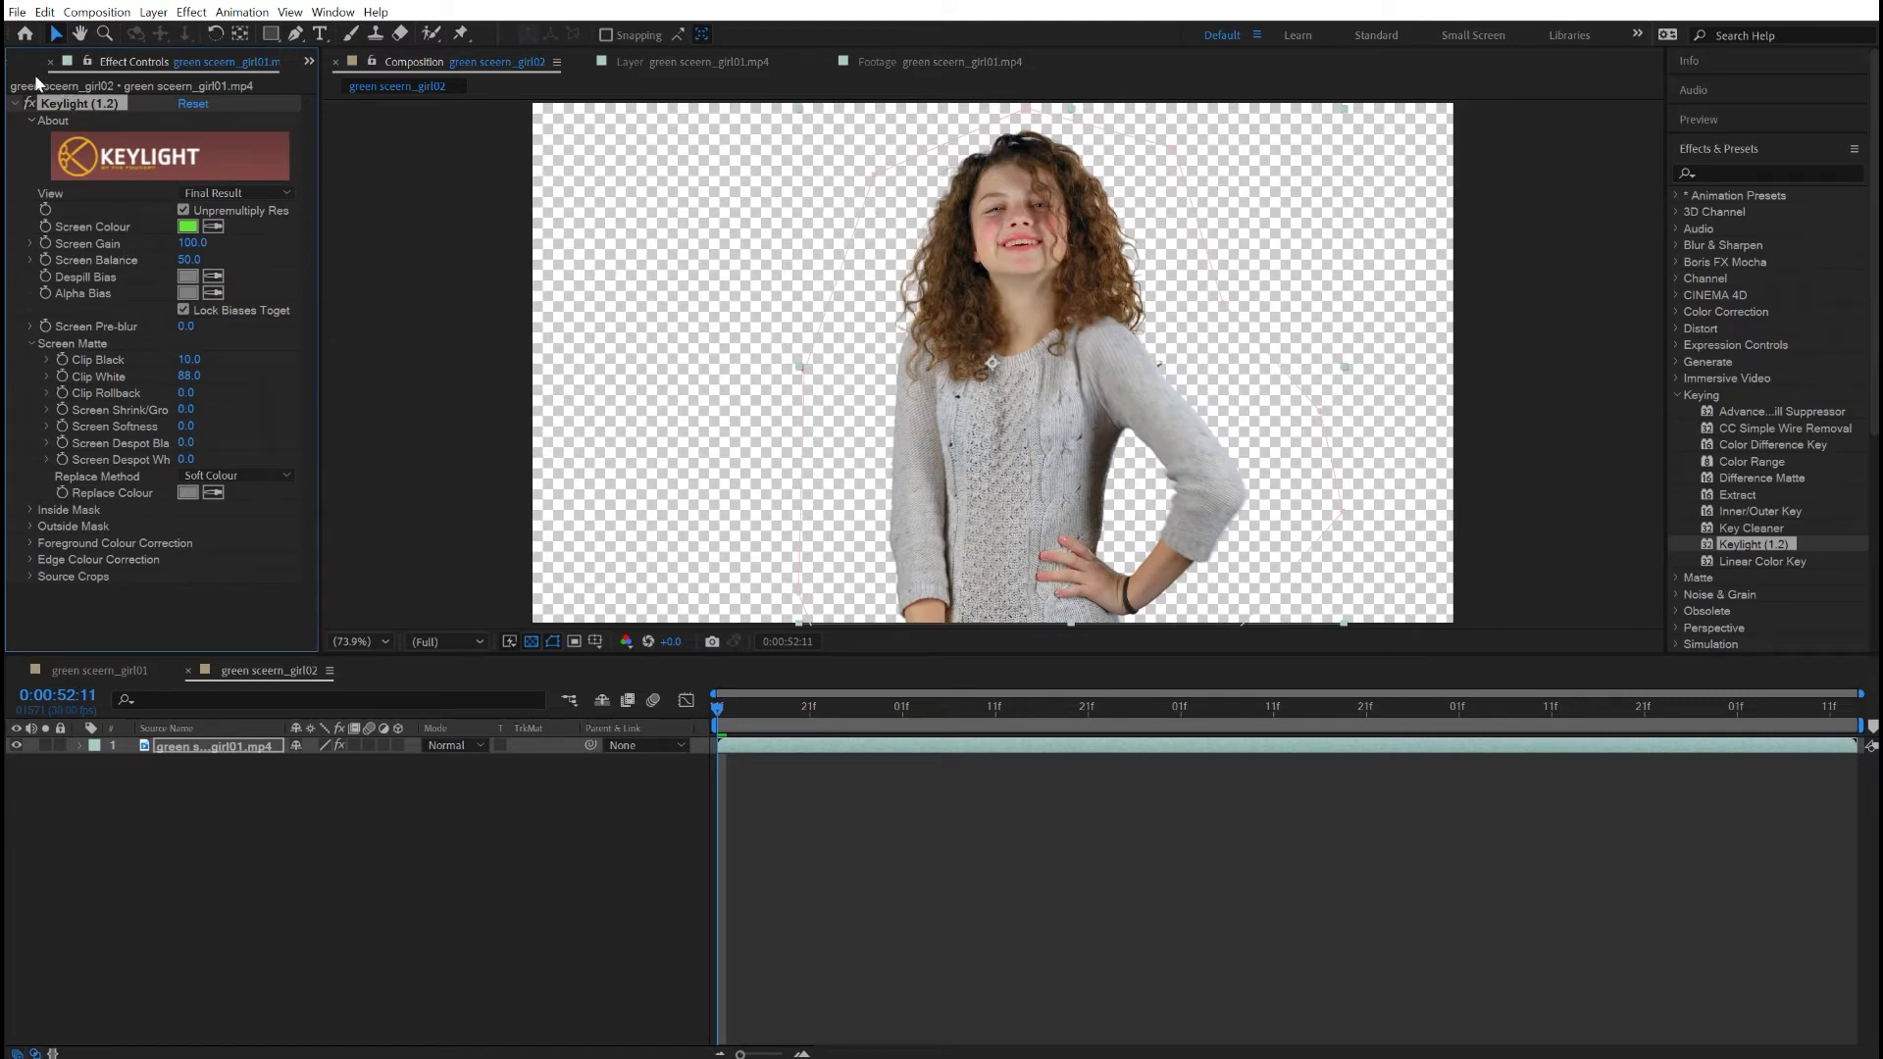
Add the table room image from the project as a background layer beneath the keyed clip.
{"action": "left_click", "coordinate": [311, 60]}
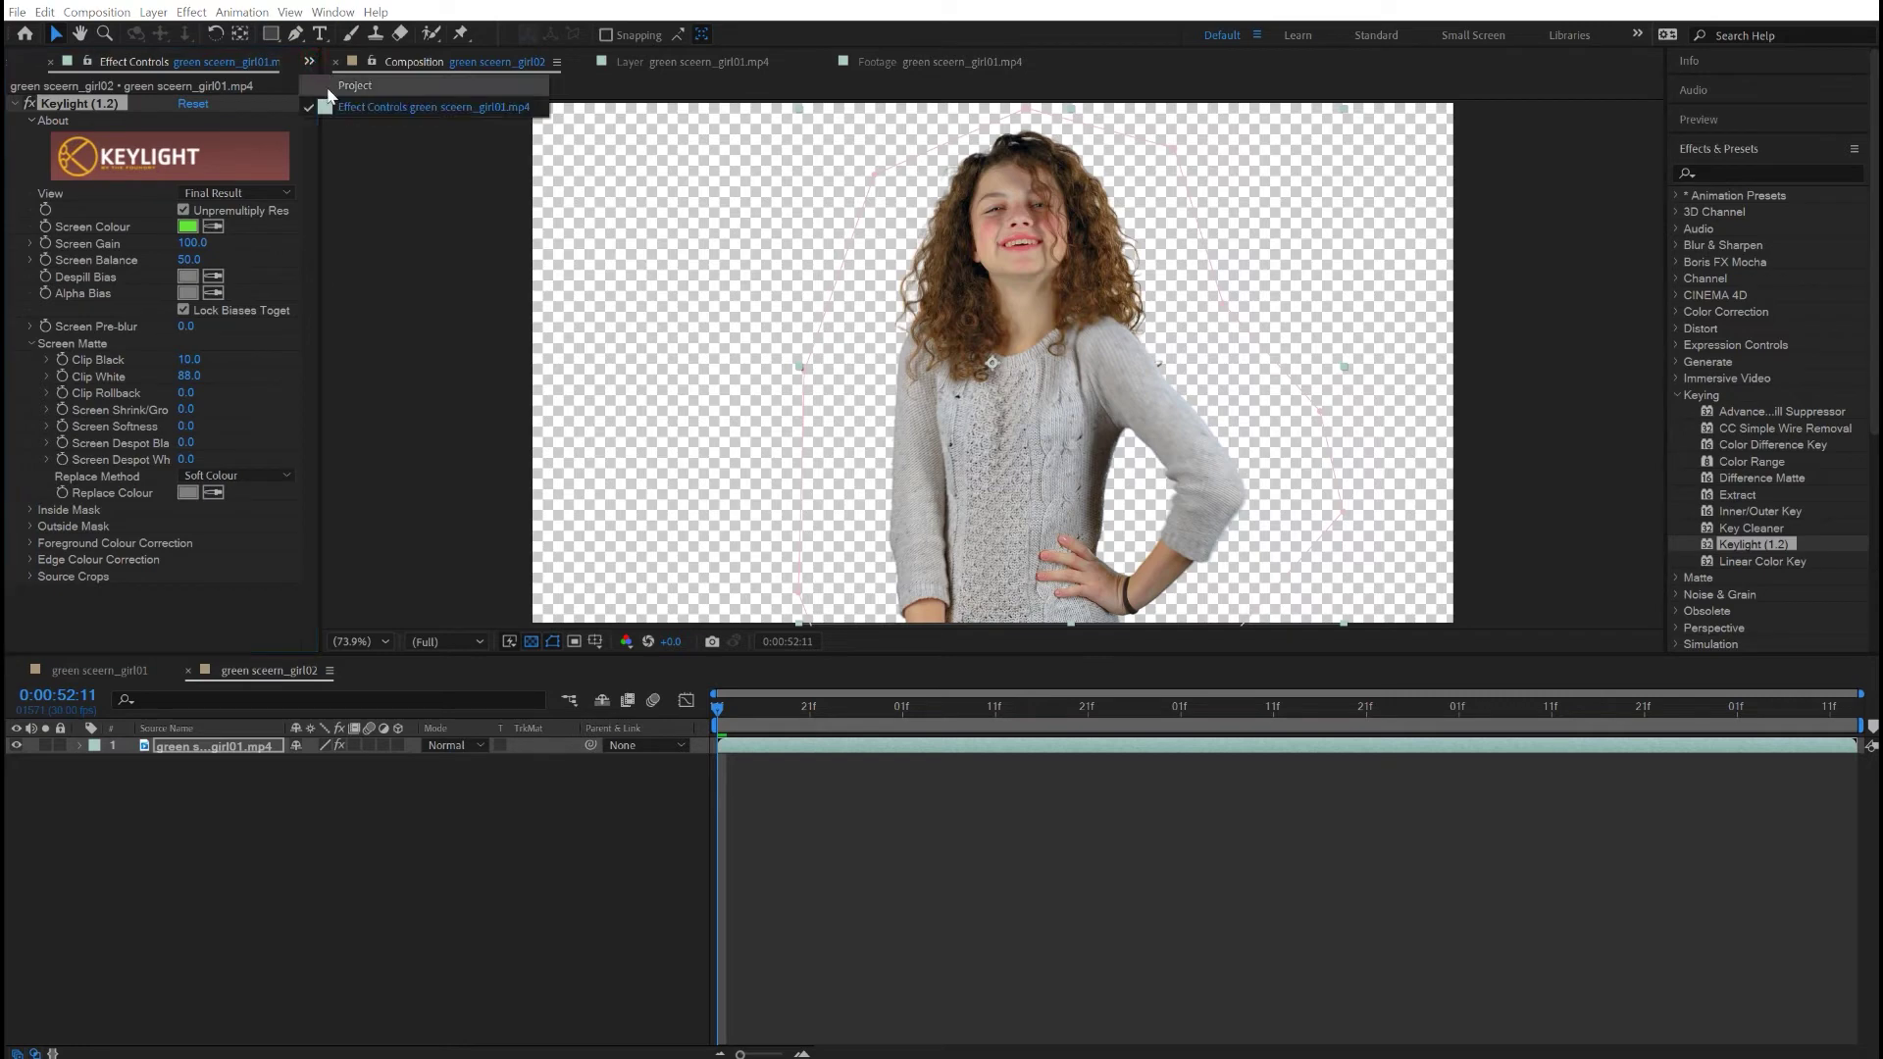
{"action": "left_click", "coordinate": [330, 82]}
{"action": "left_click", "coordinate": [63, 294]}
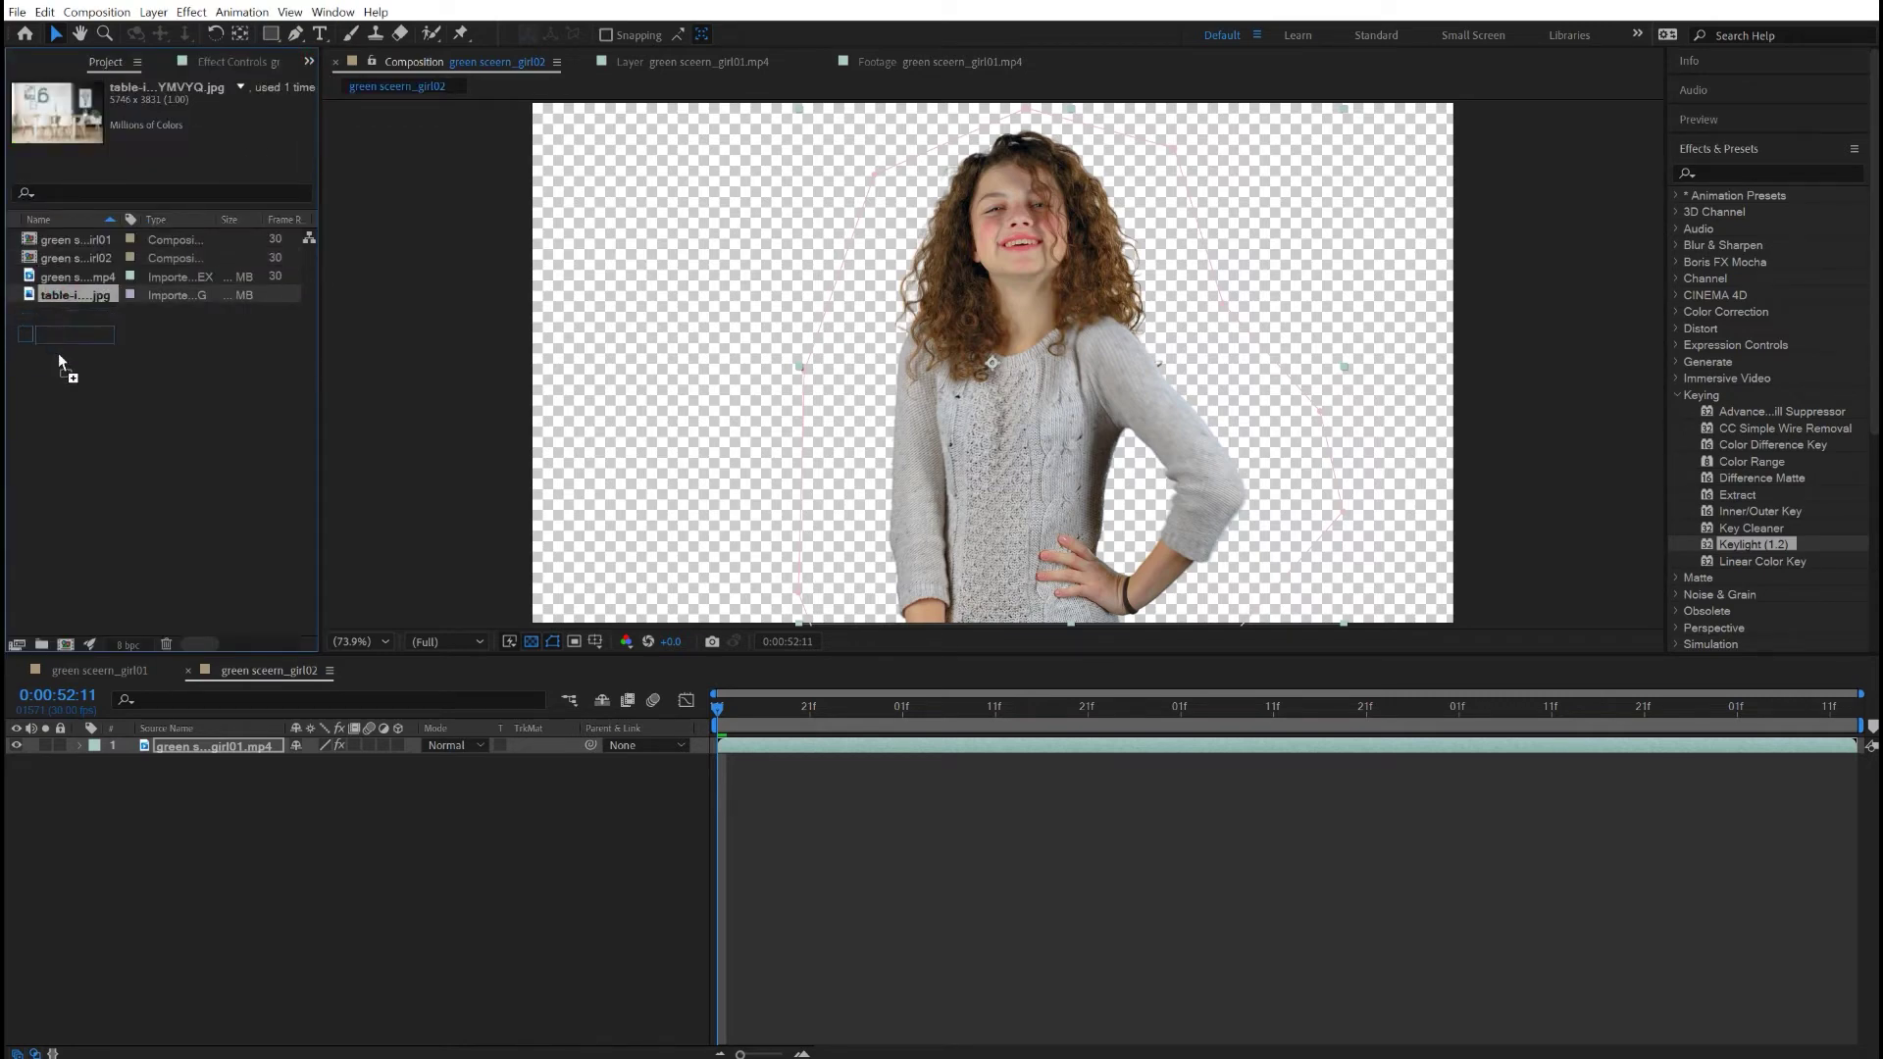
{"action": "left_click_drag", "start_coordinate": [59, 355], "coordinate": [161, 798]}
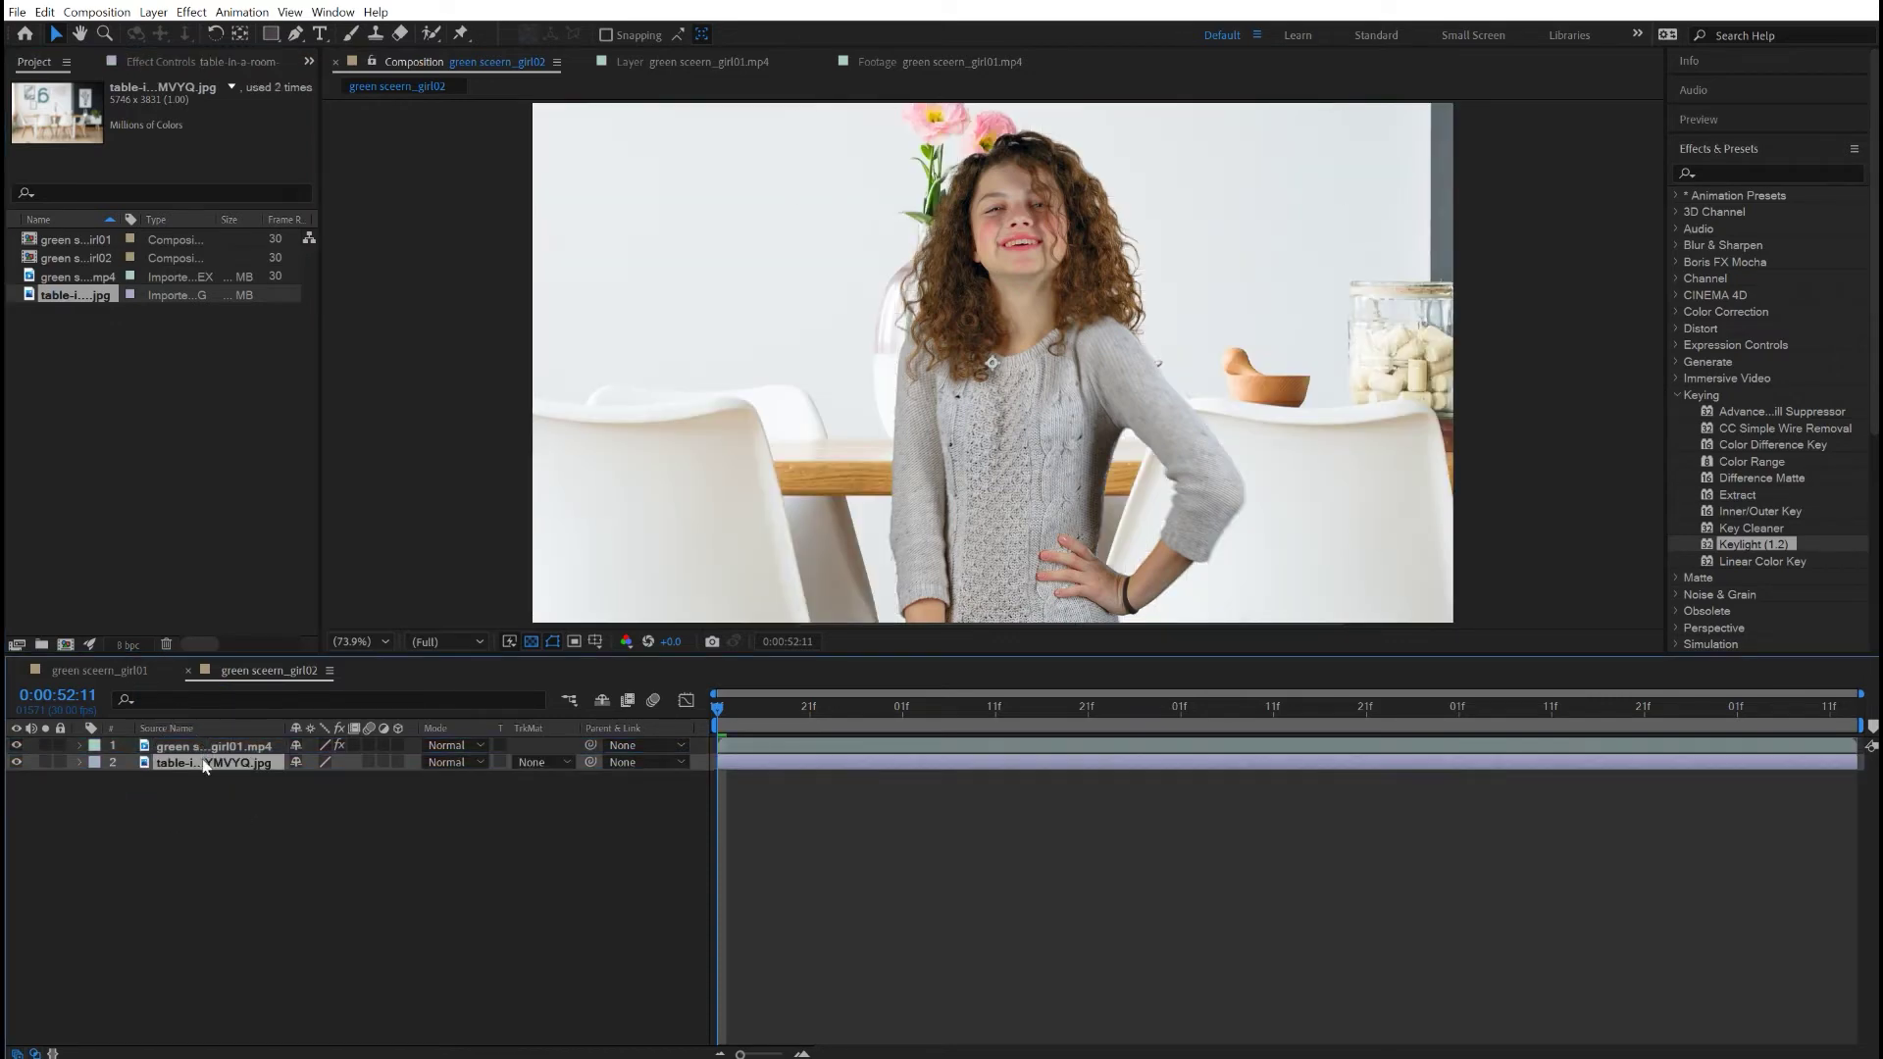
Scale the background image layer to fit the composition width.
{"action": "right_click", "coordinate": [716, 322]}
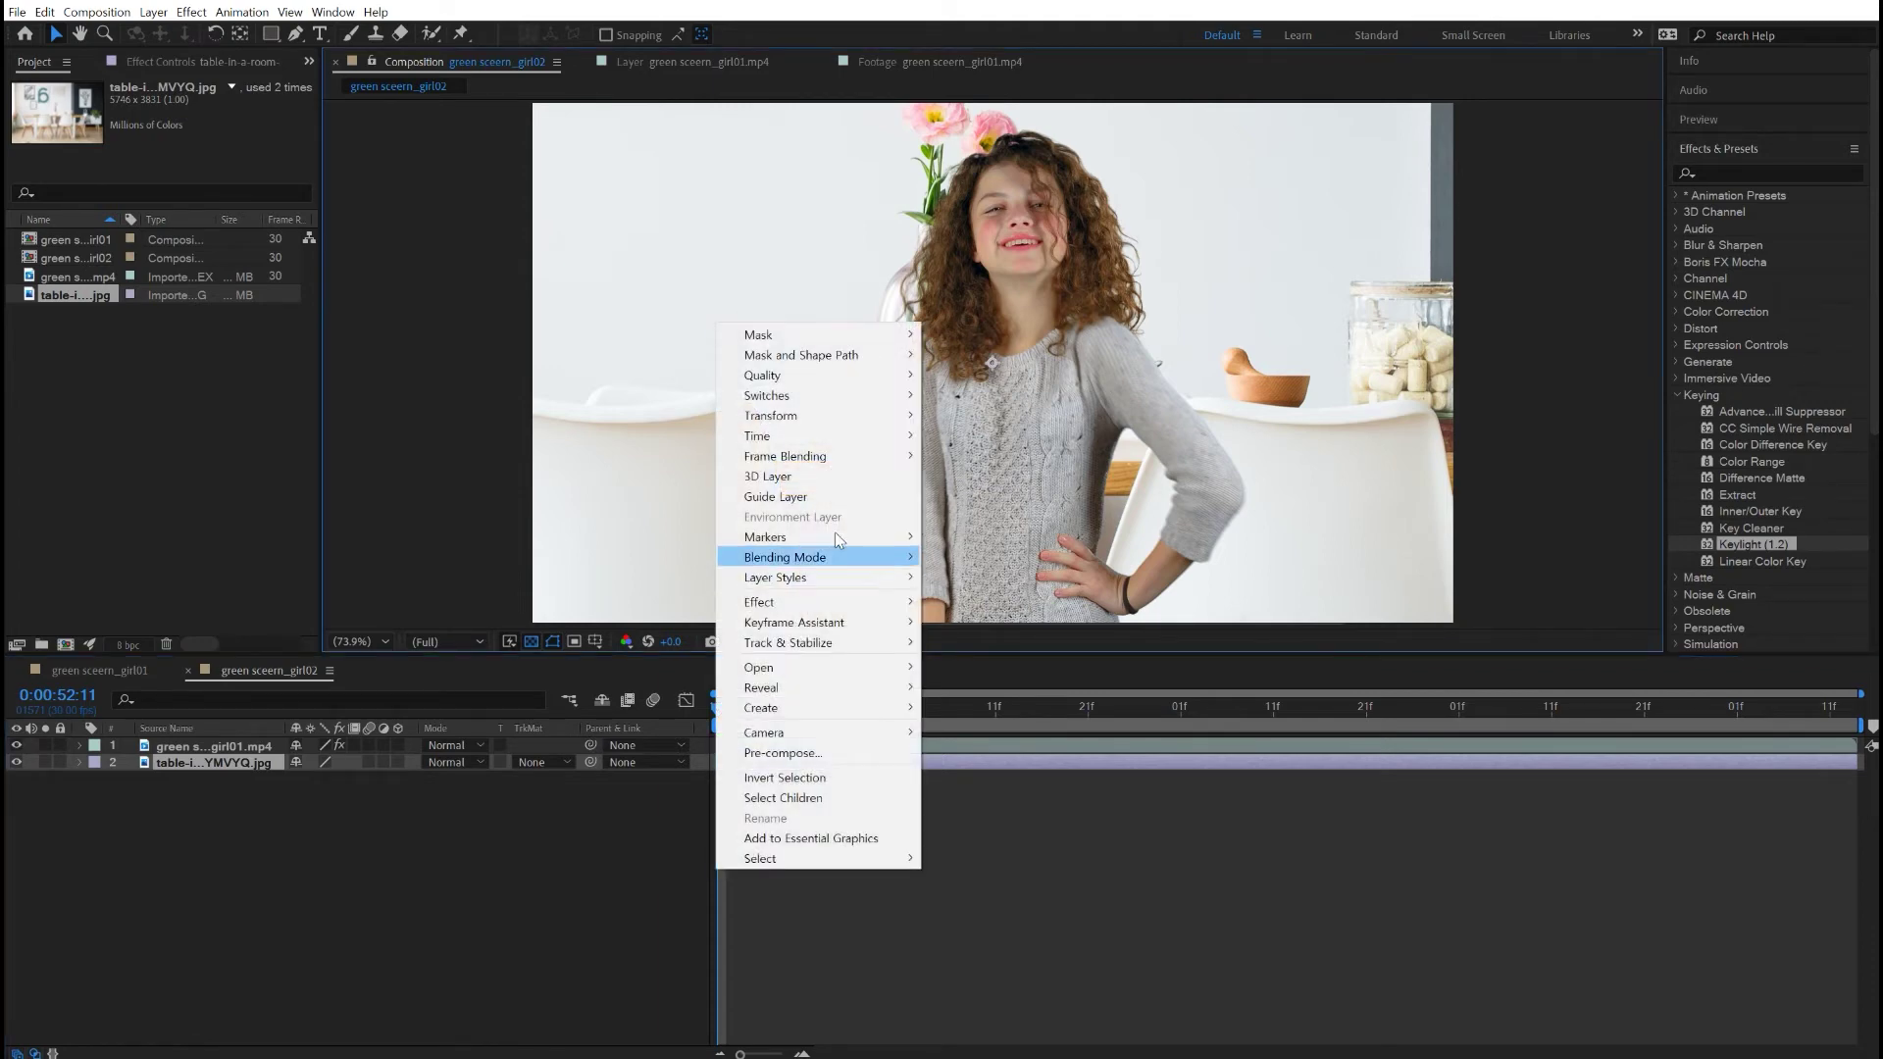
{"action": "mouse_move", "coordinate": [810, 423]}
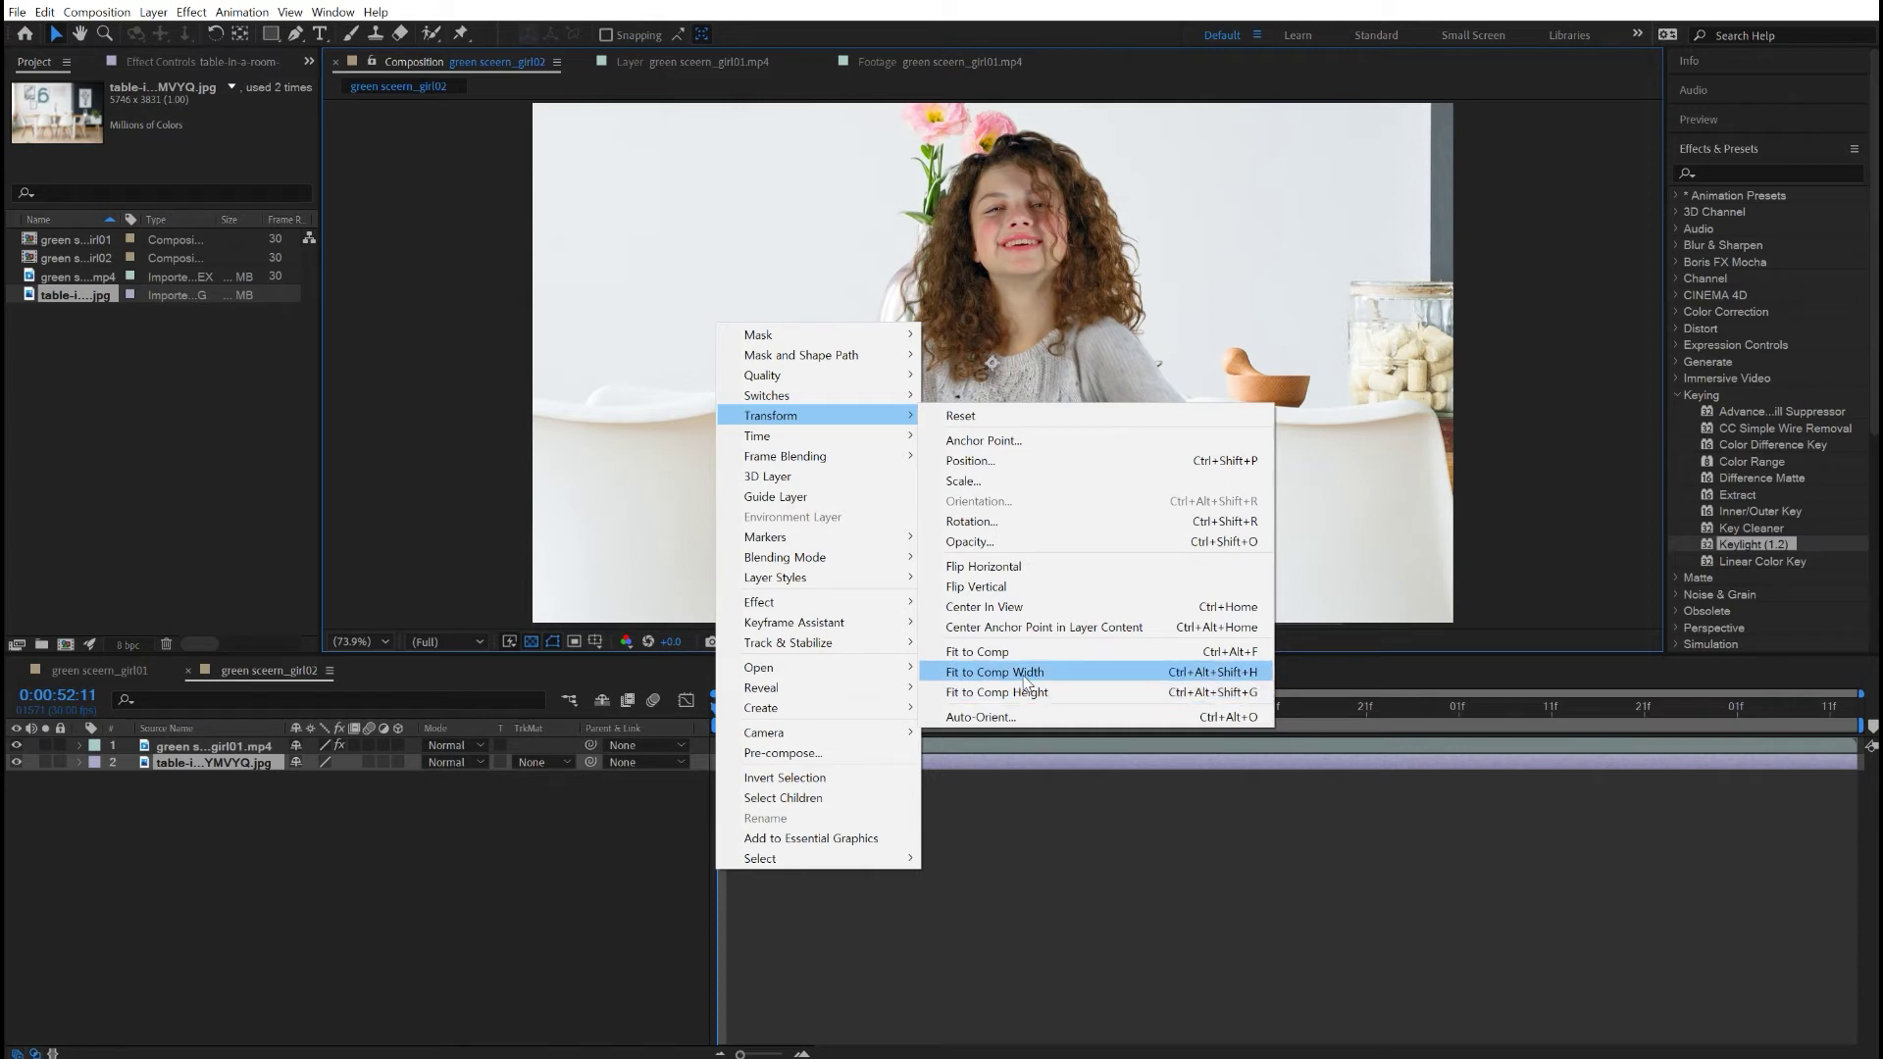
{"action": "left_click", "coordinate": [1025, 675]}
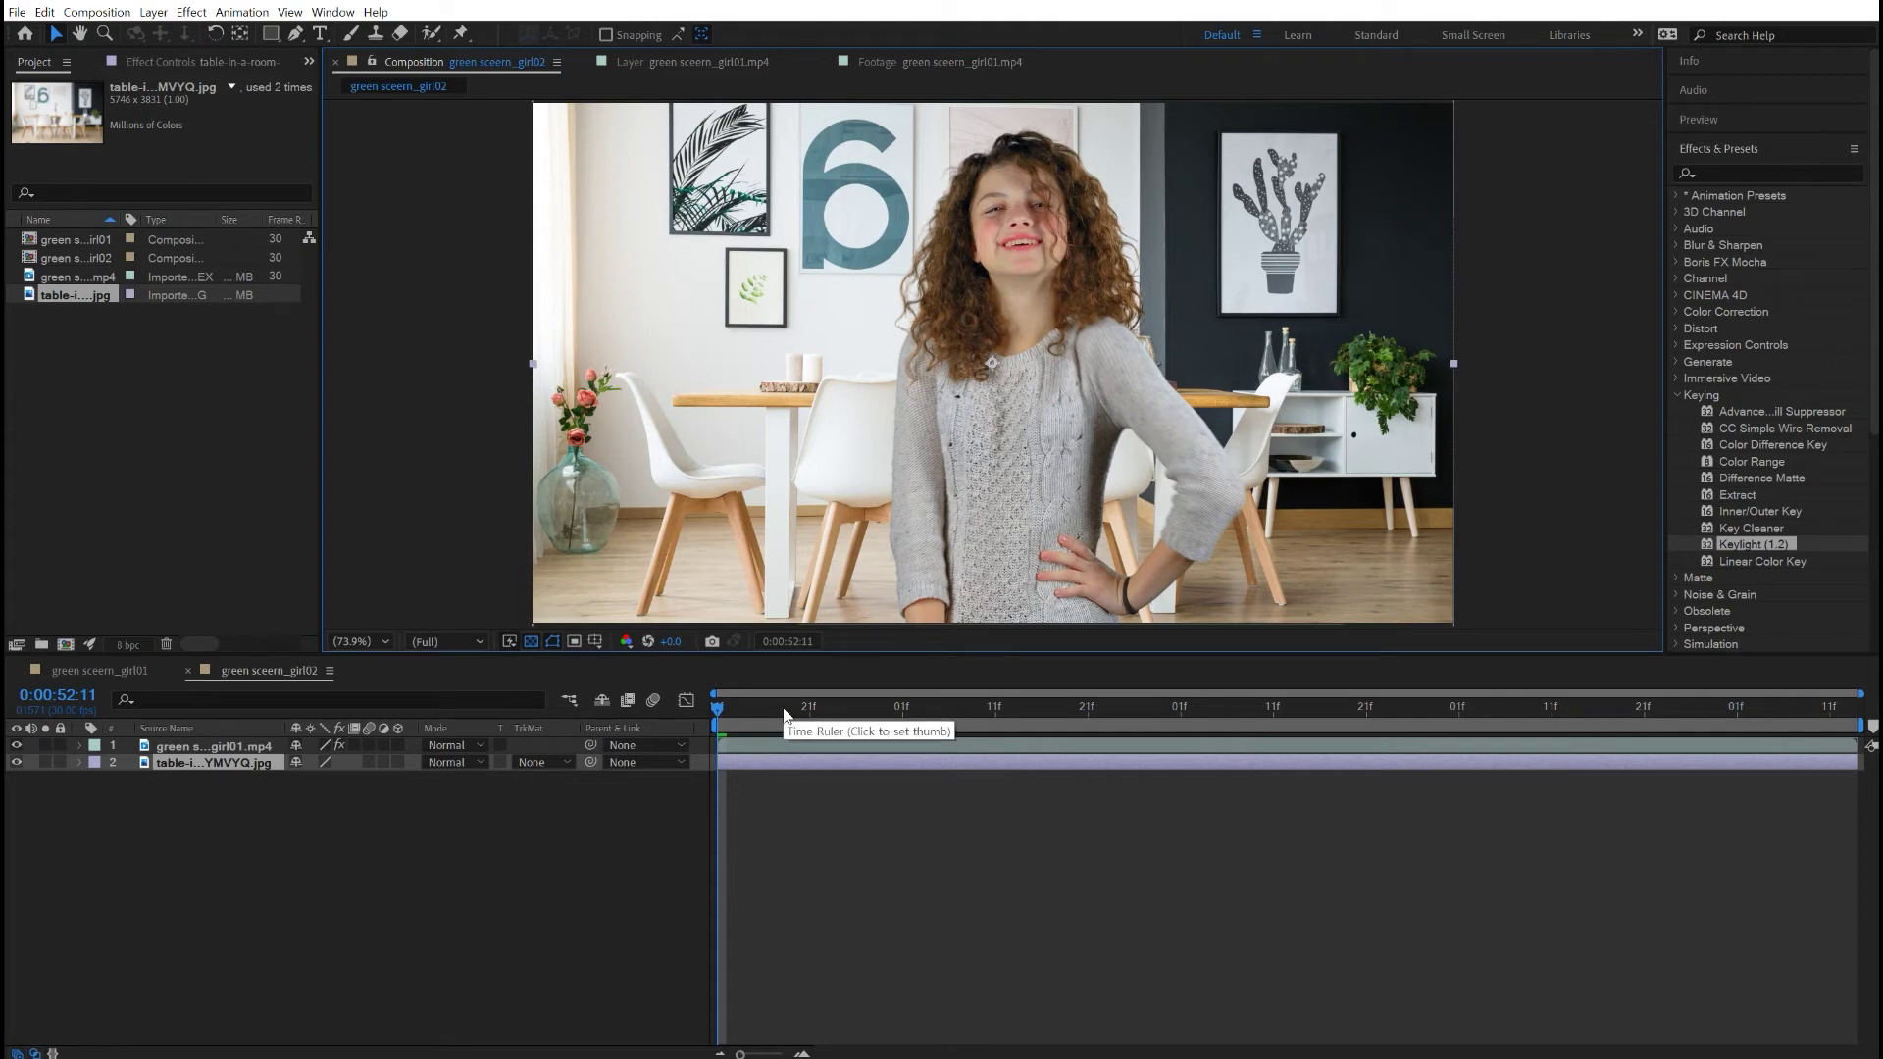
Preview the keyed woman over the room background, then move the playhead to 0:00:52:25.
{"action": "key", "text": "space"}
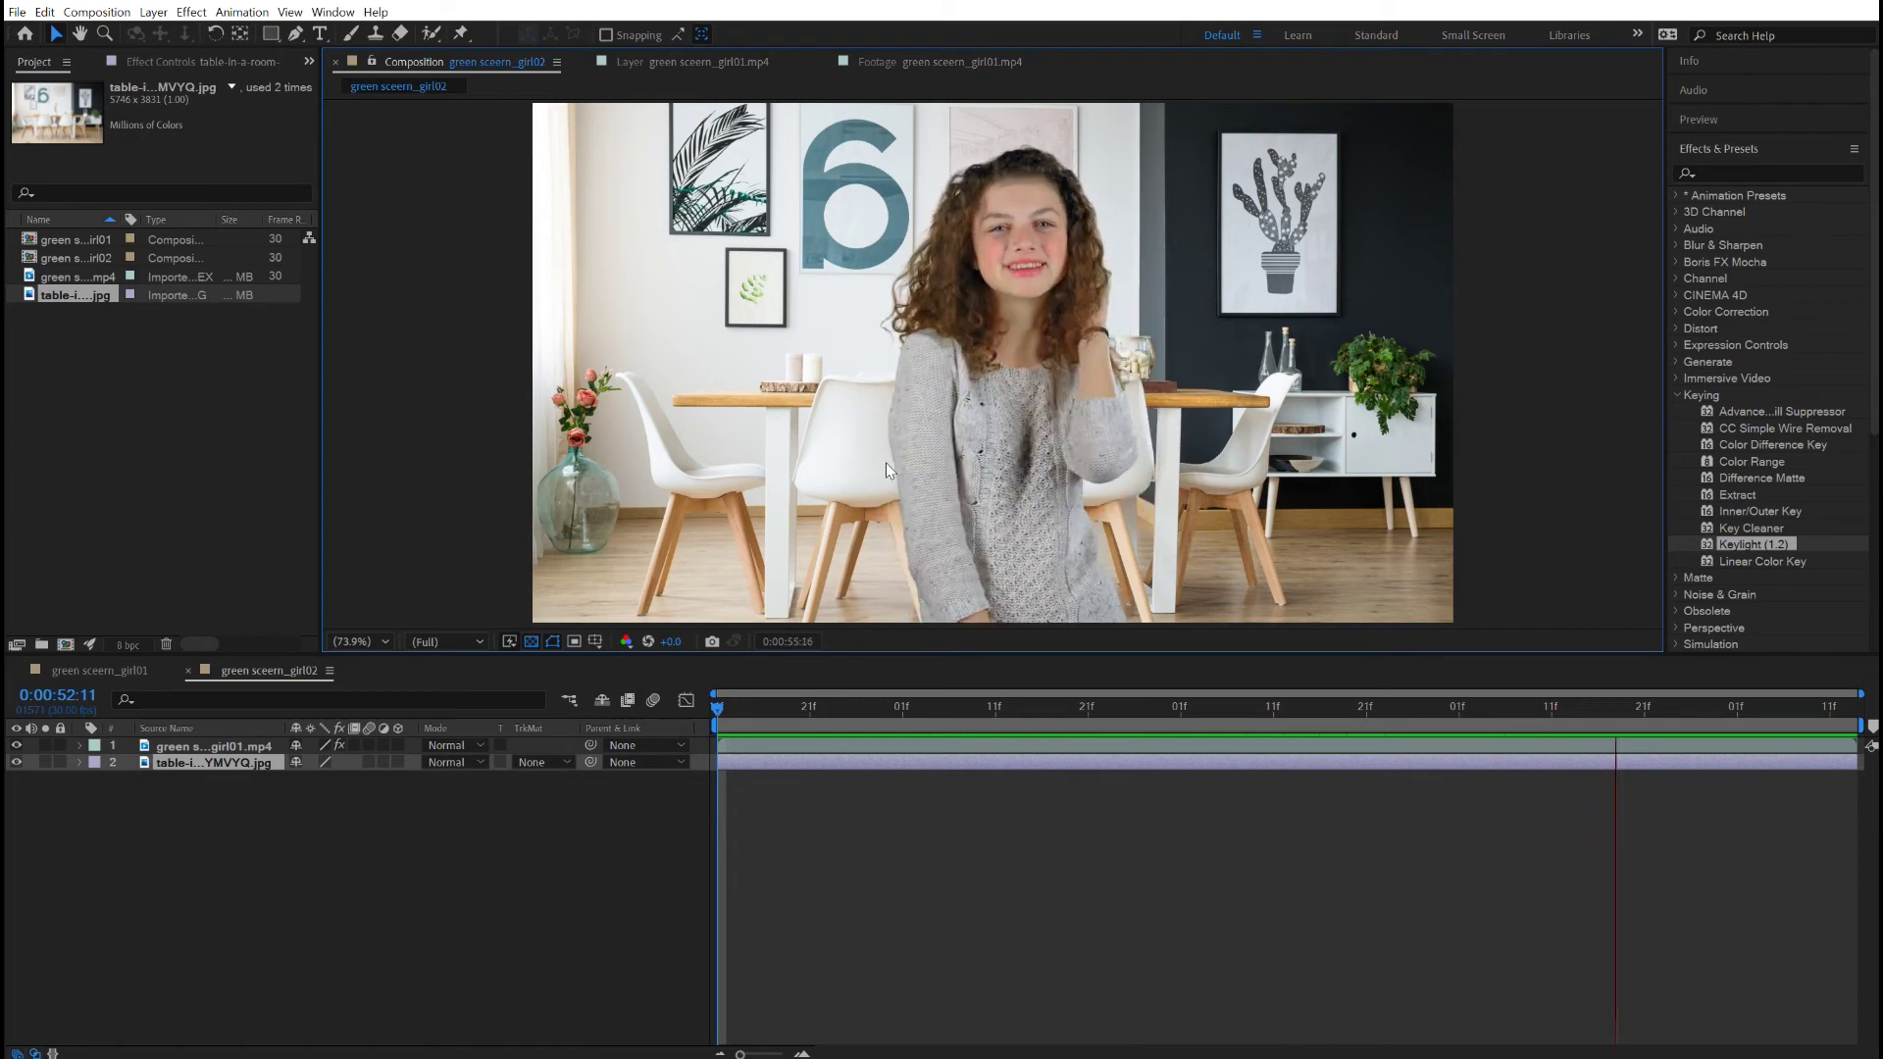
{"action": "key", "text": "space"}
{"action": "left_click_drag", "start_coordinate": [815, 722], "coordinate": [849, 730]}
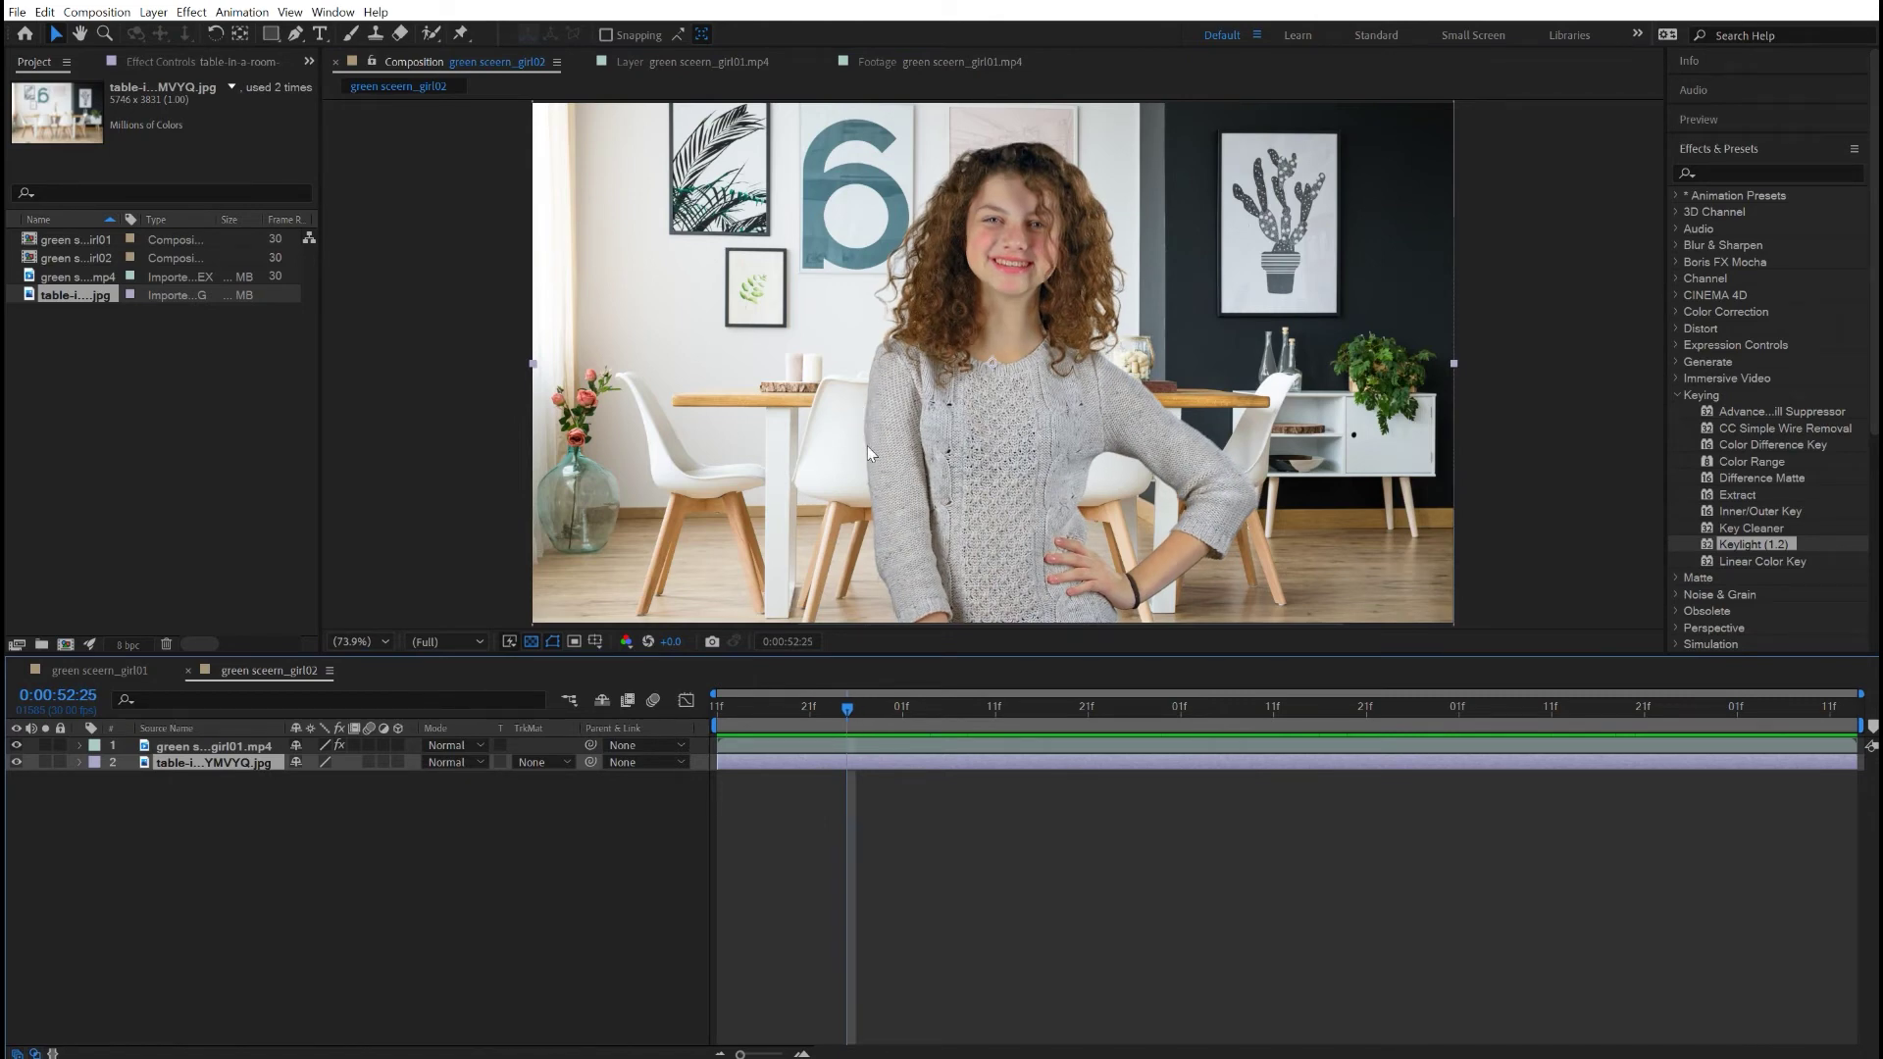
On the keyed clip, set Keylight's Clip Rollback to 0.8 and its View to Intermediate Result.
{"action": "left_click", "coordinate": [253, 747]}
{"action": "left_click", "coordinate": [178, 61]}
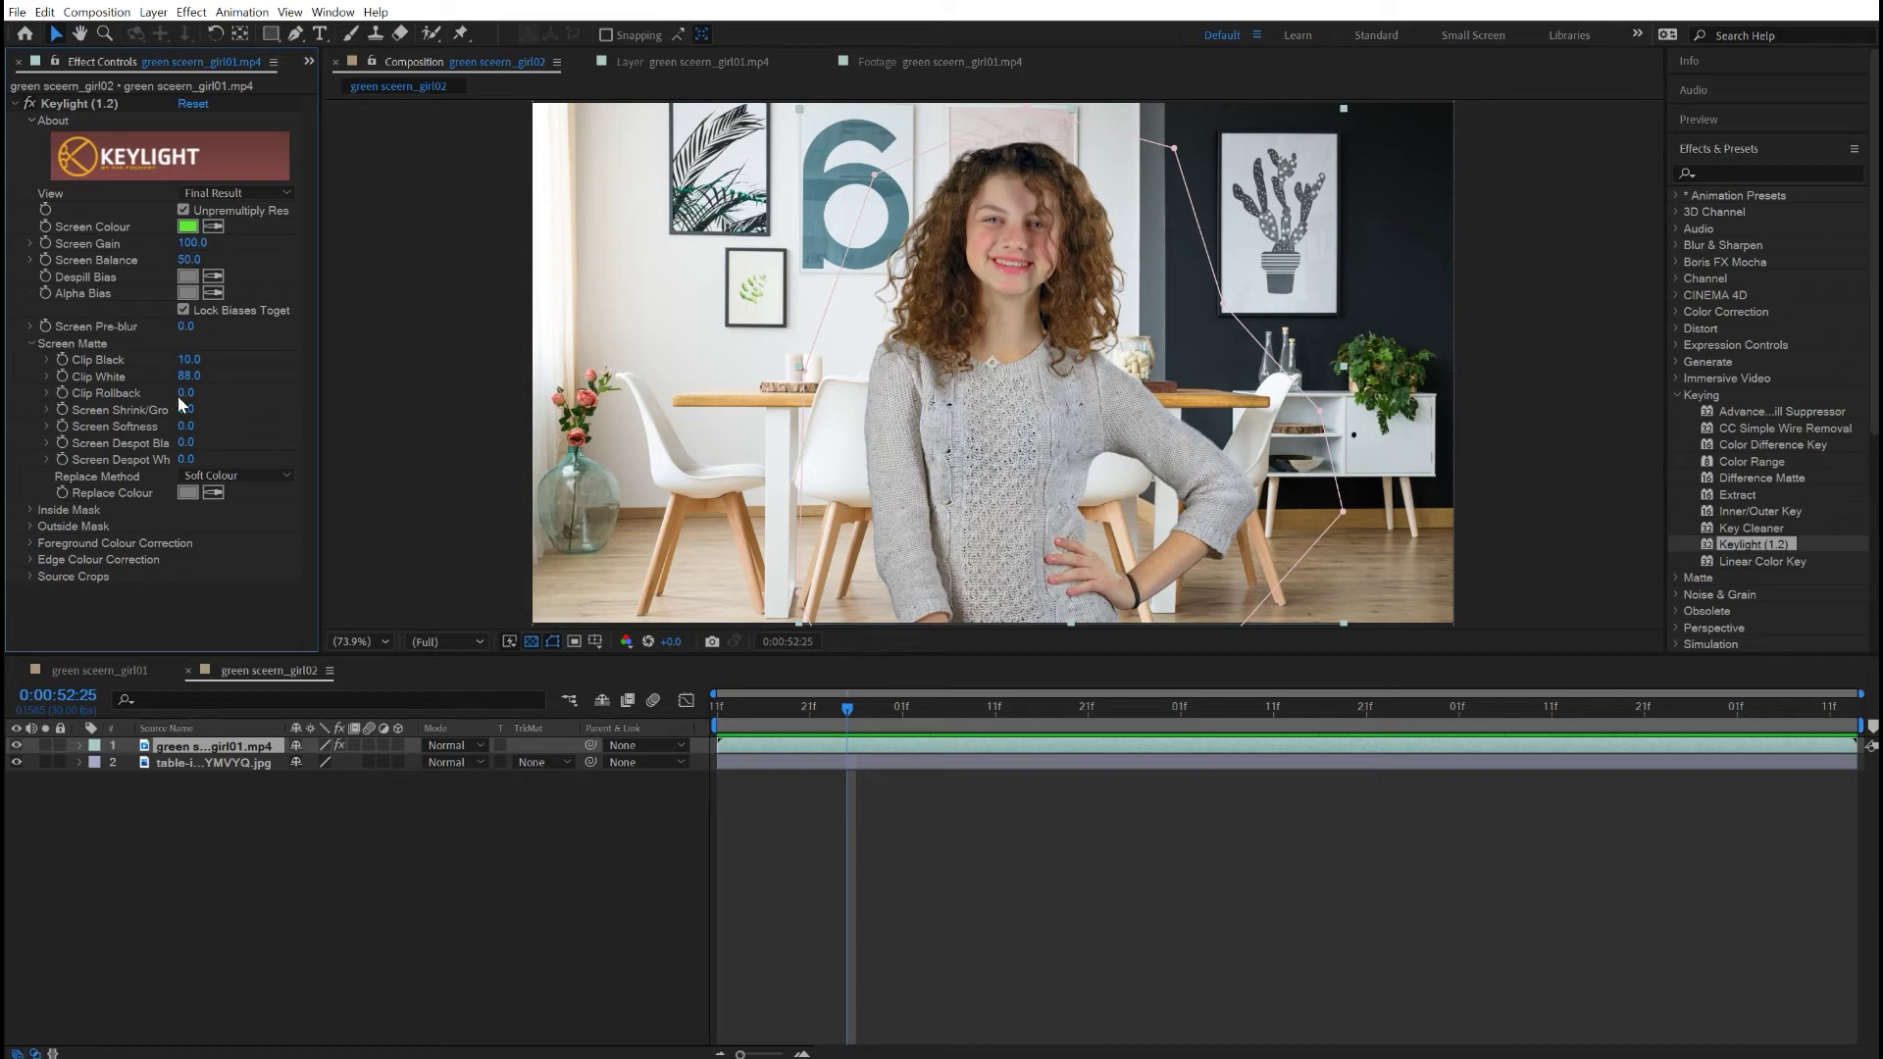
{"action": "left_click_drag", "start_coordinate": [188, 397], "coordinate": [198, 396]}
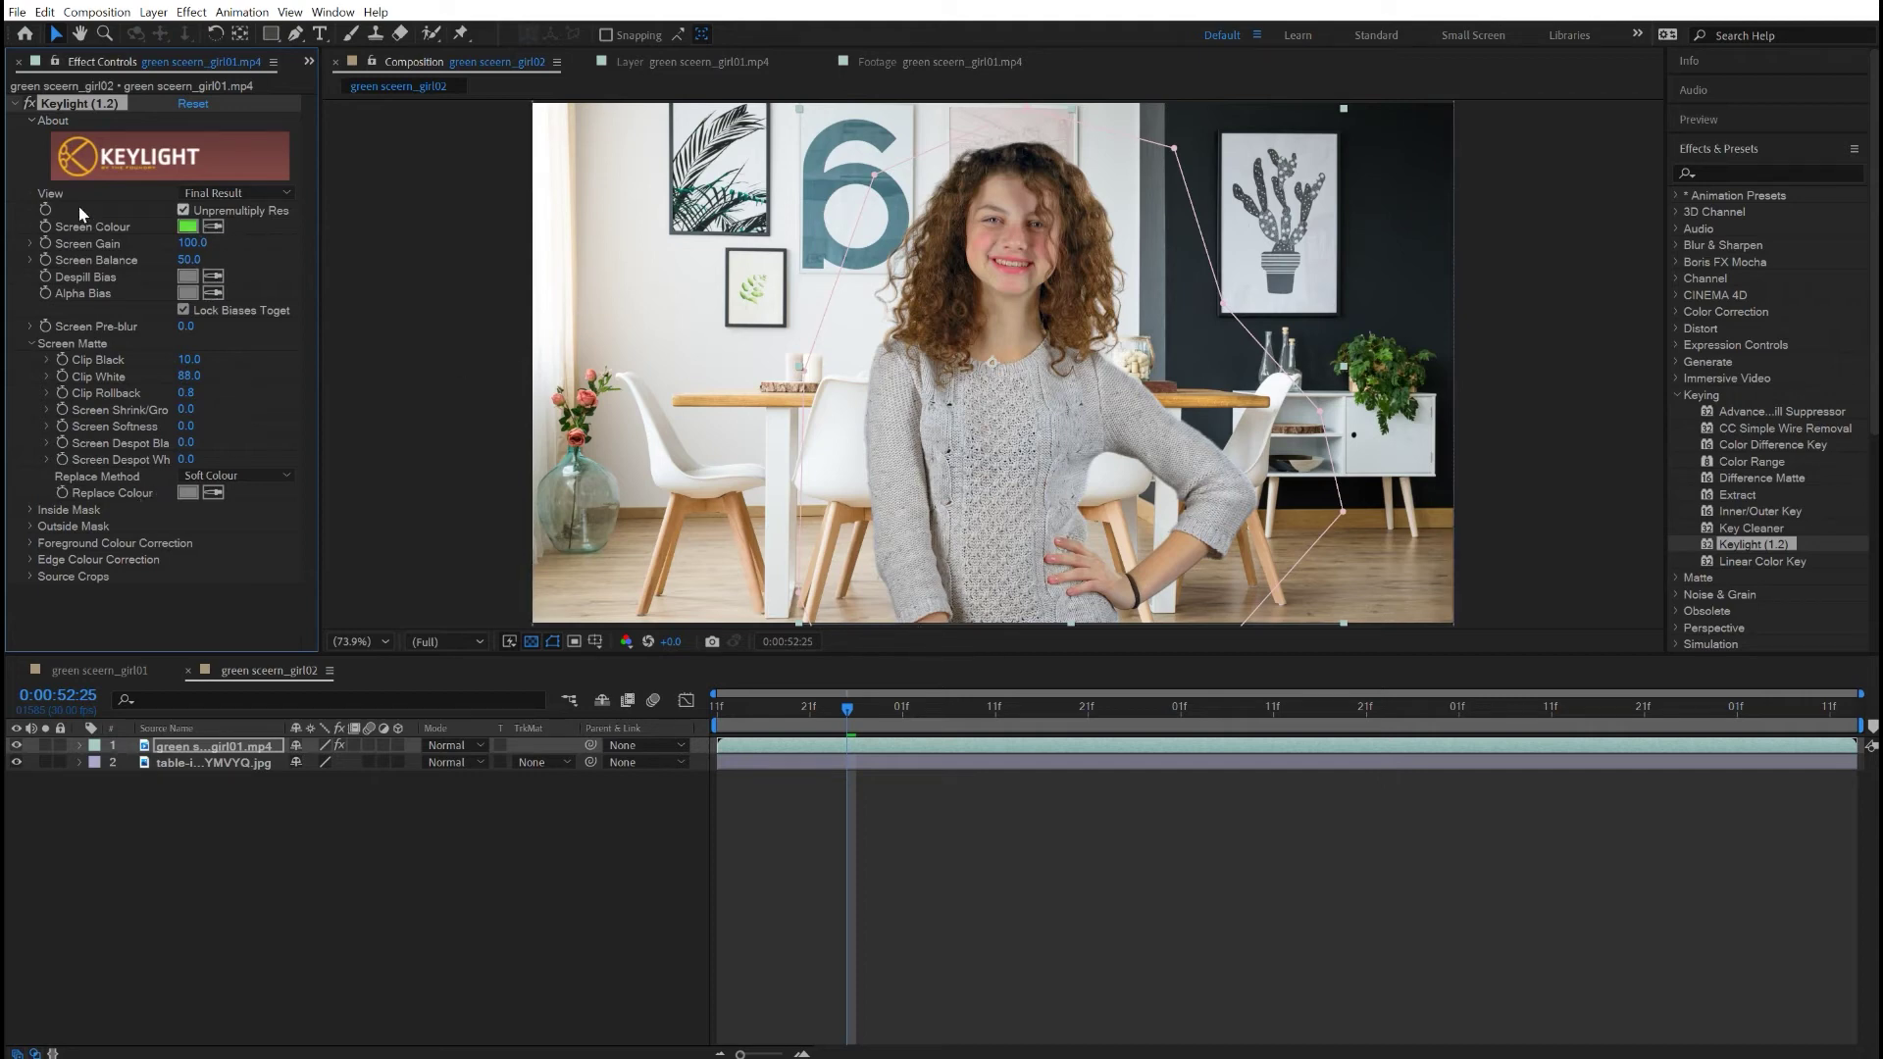
{"action": "left_click", "coordinate": [230, 195]}
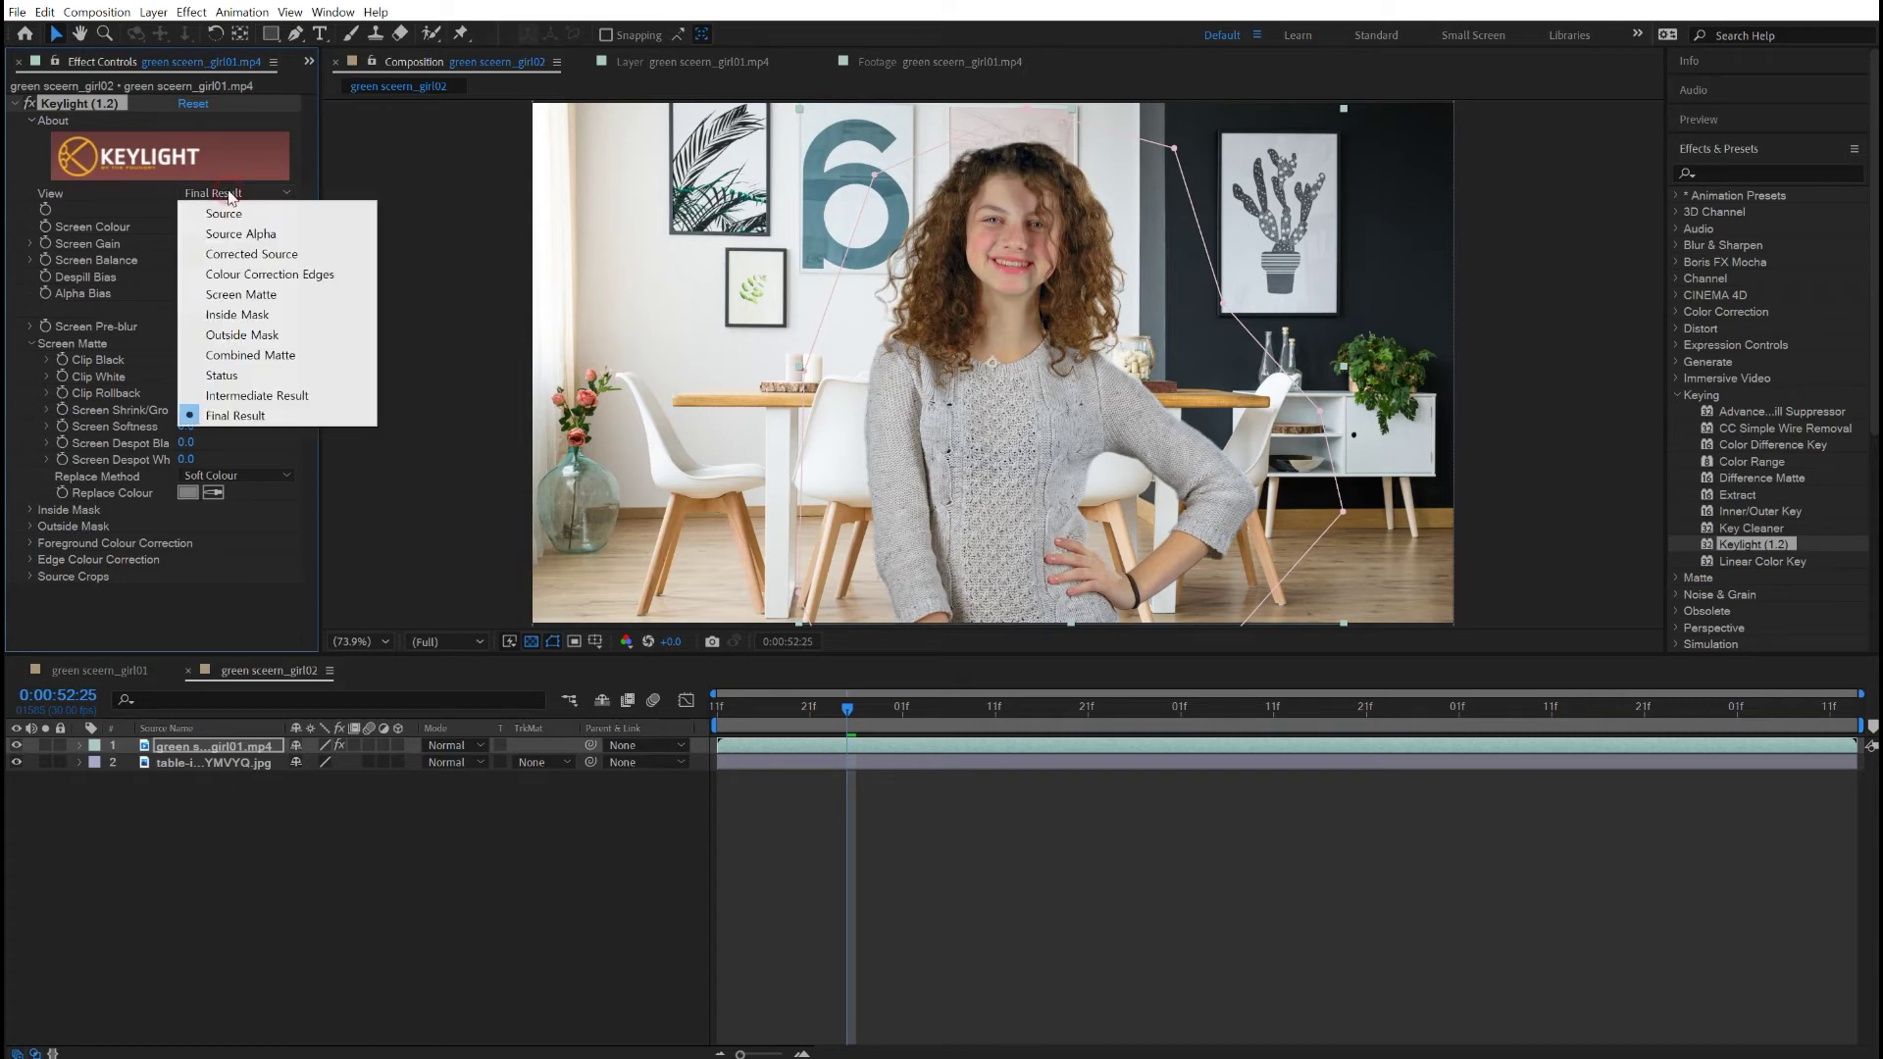
{"action": "left_click", "coordinate": [274, 398]}
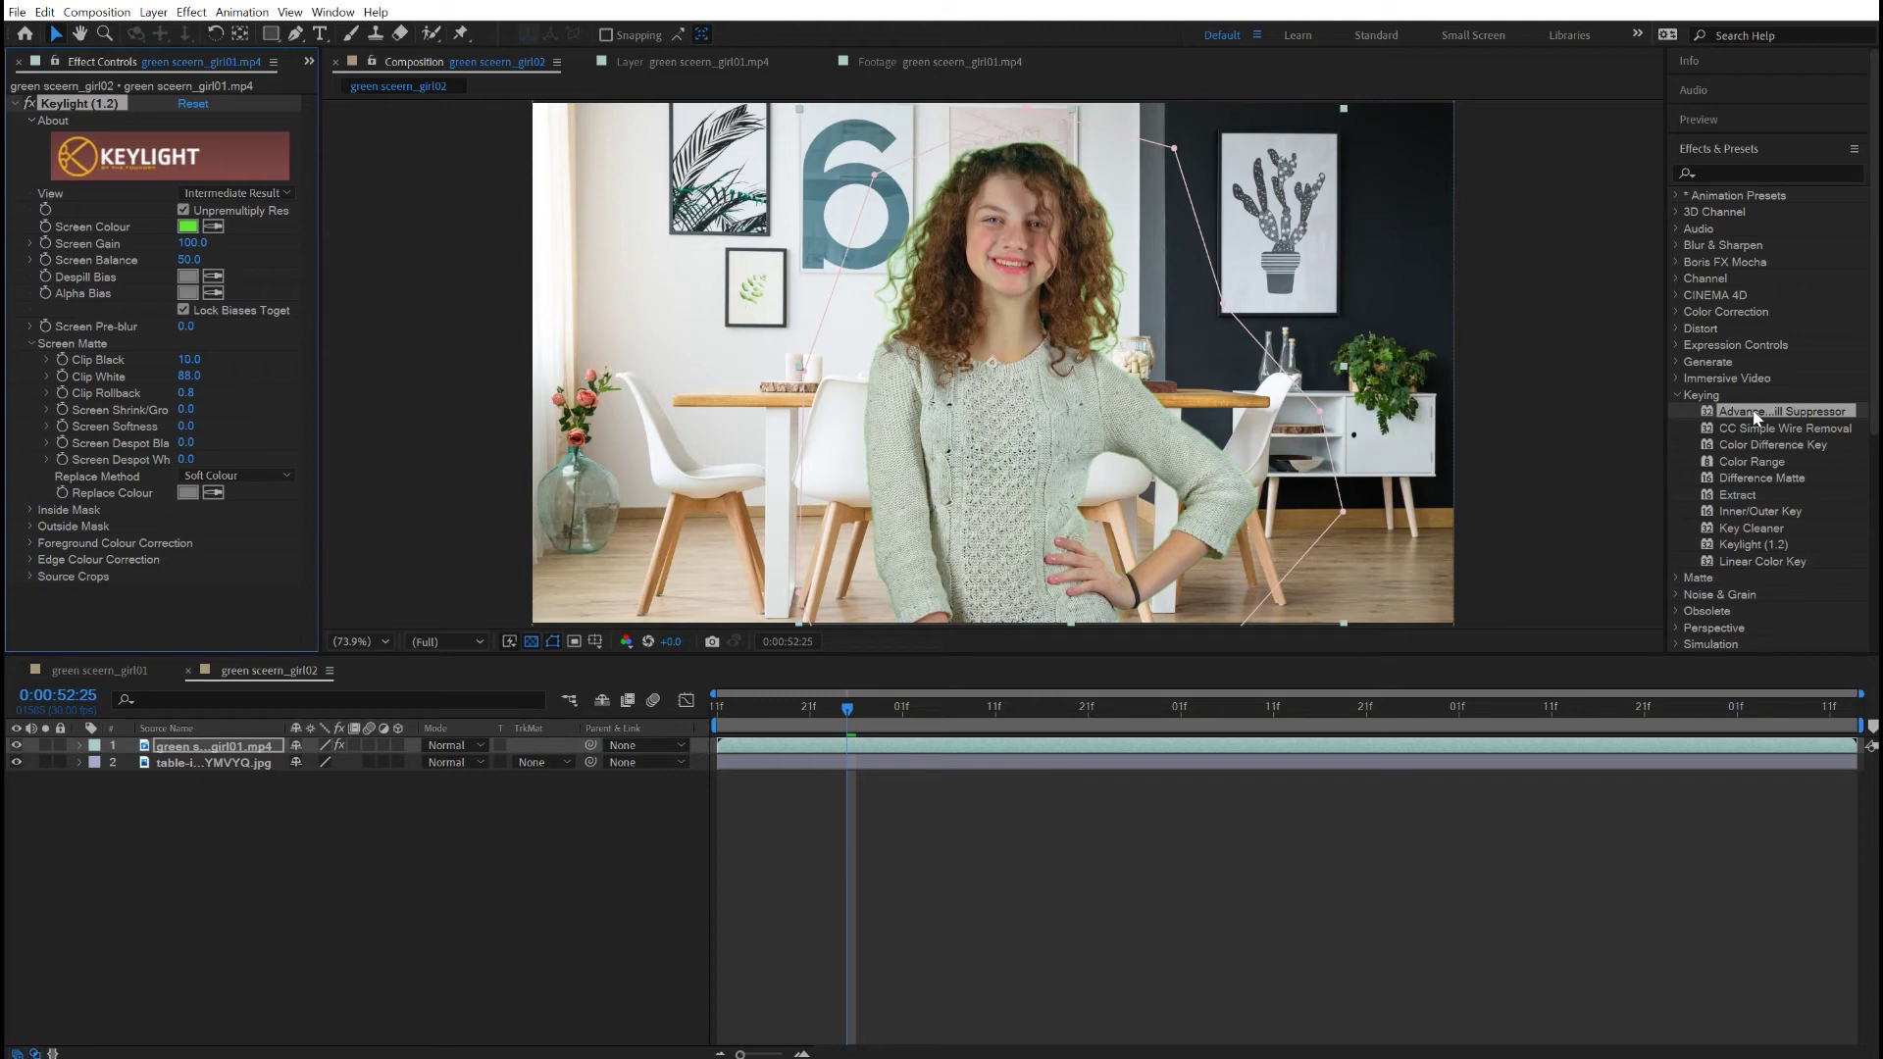
Apply Advanced Spill Suppressor to the keyed clip and set Keylight's View to Final Result.
{"action": "left_click_drag", "start_coordinate": [1755, 417], "coordinate": [1029, 405]}
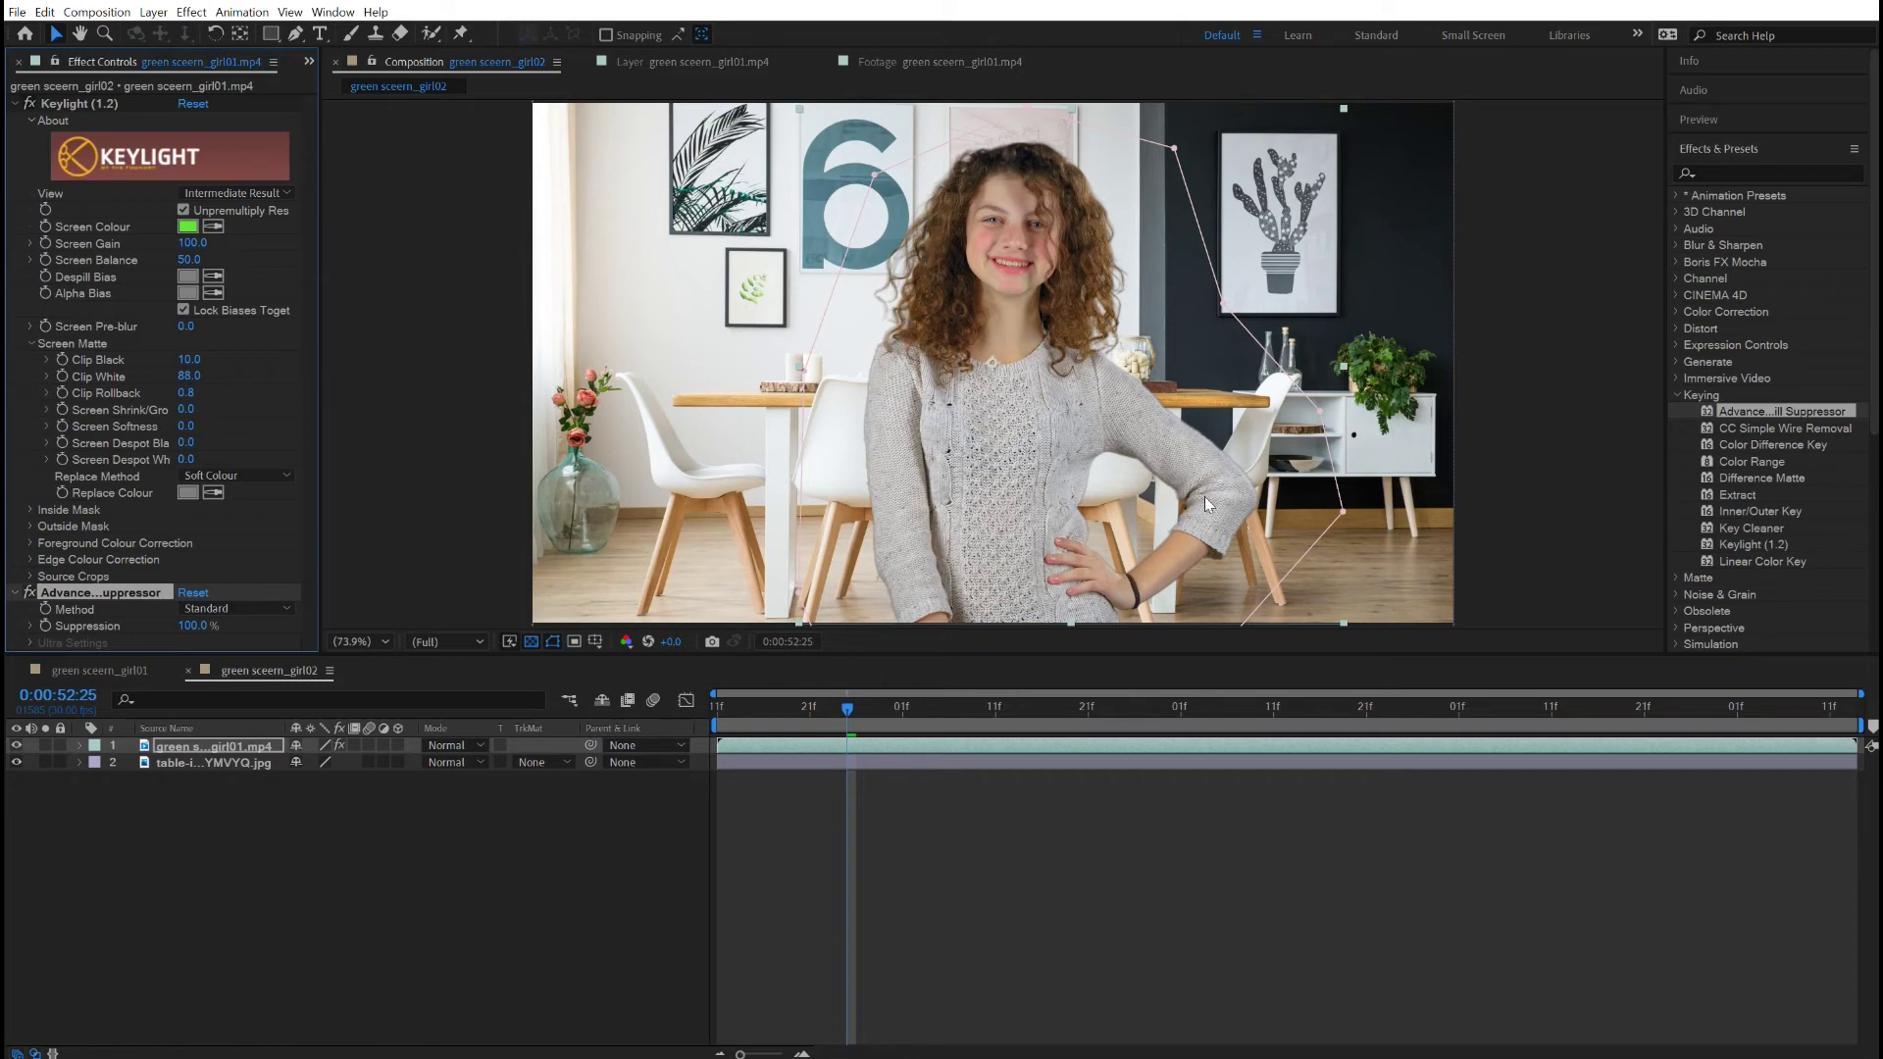
{"action": "left_click", "coordinate": [236, 192]}
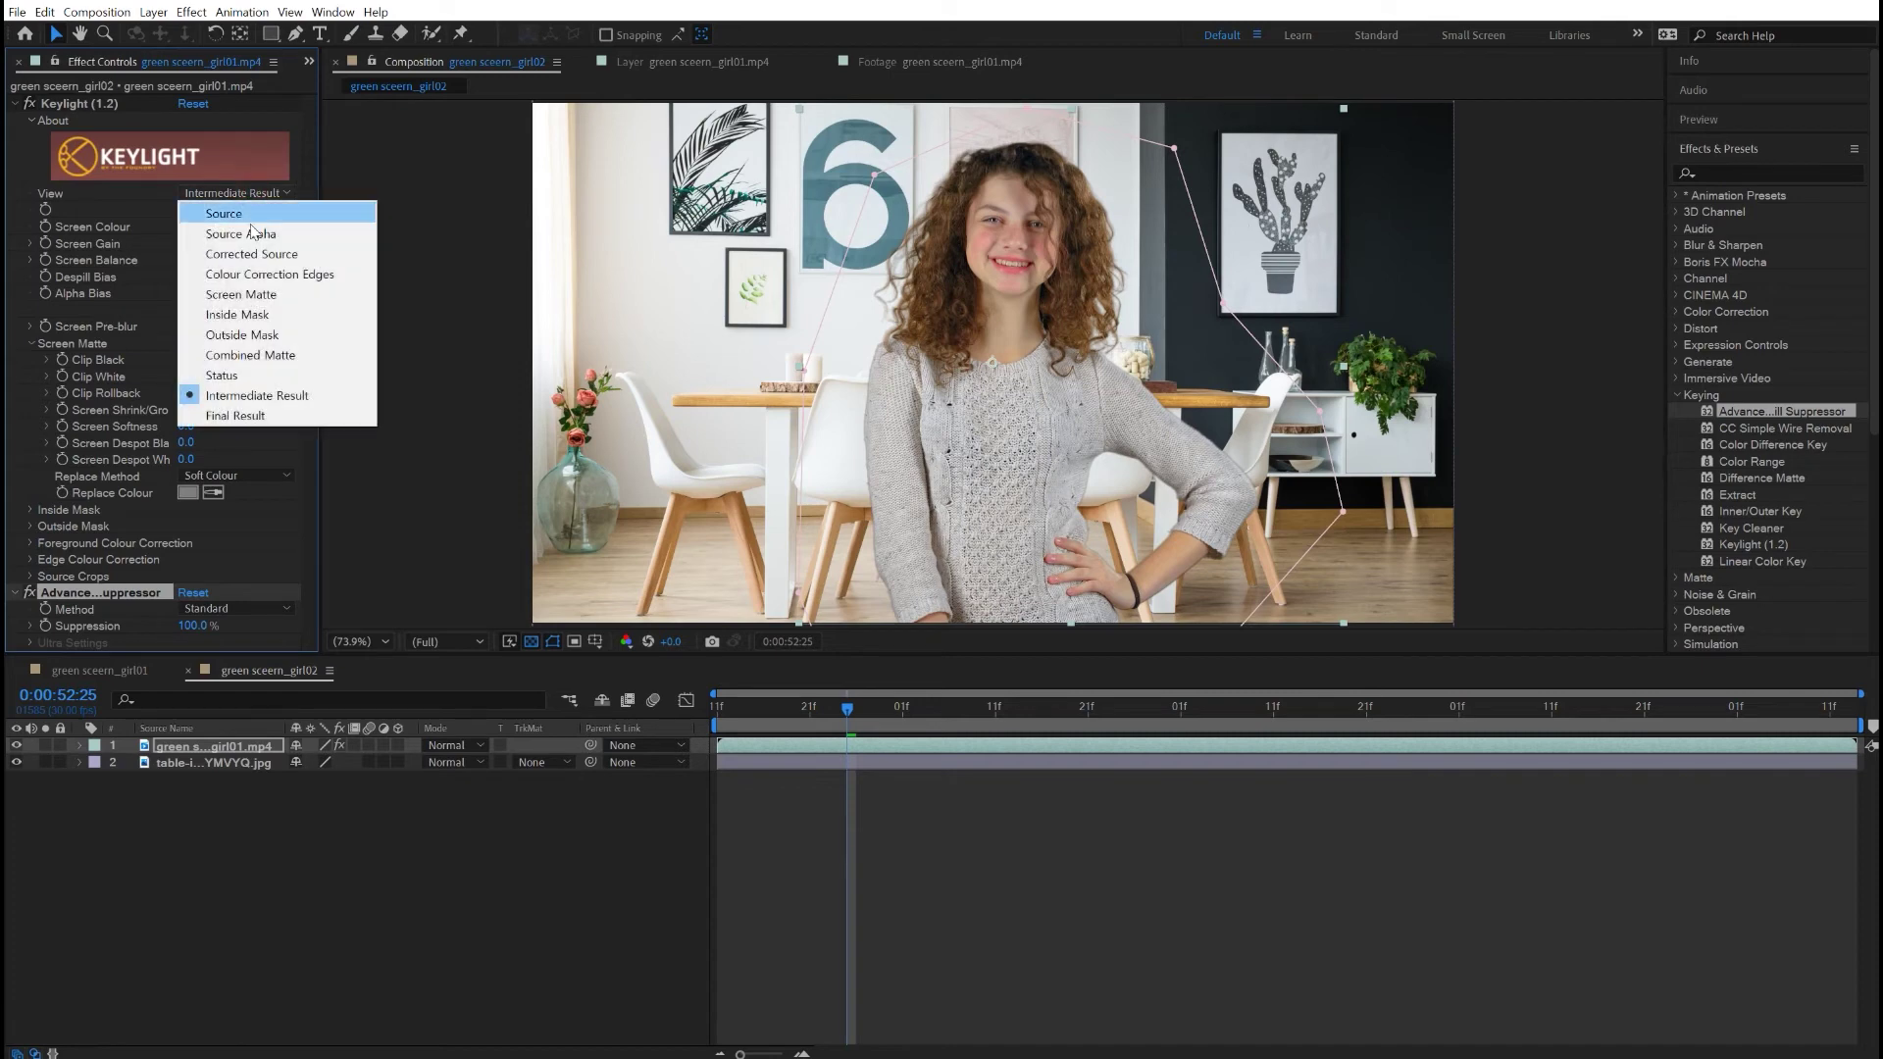
{"action": "left_click", "coordinate": [245, 415]}
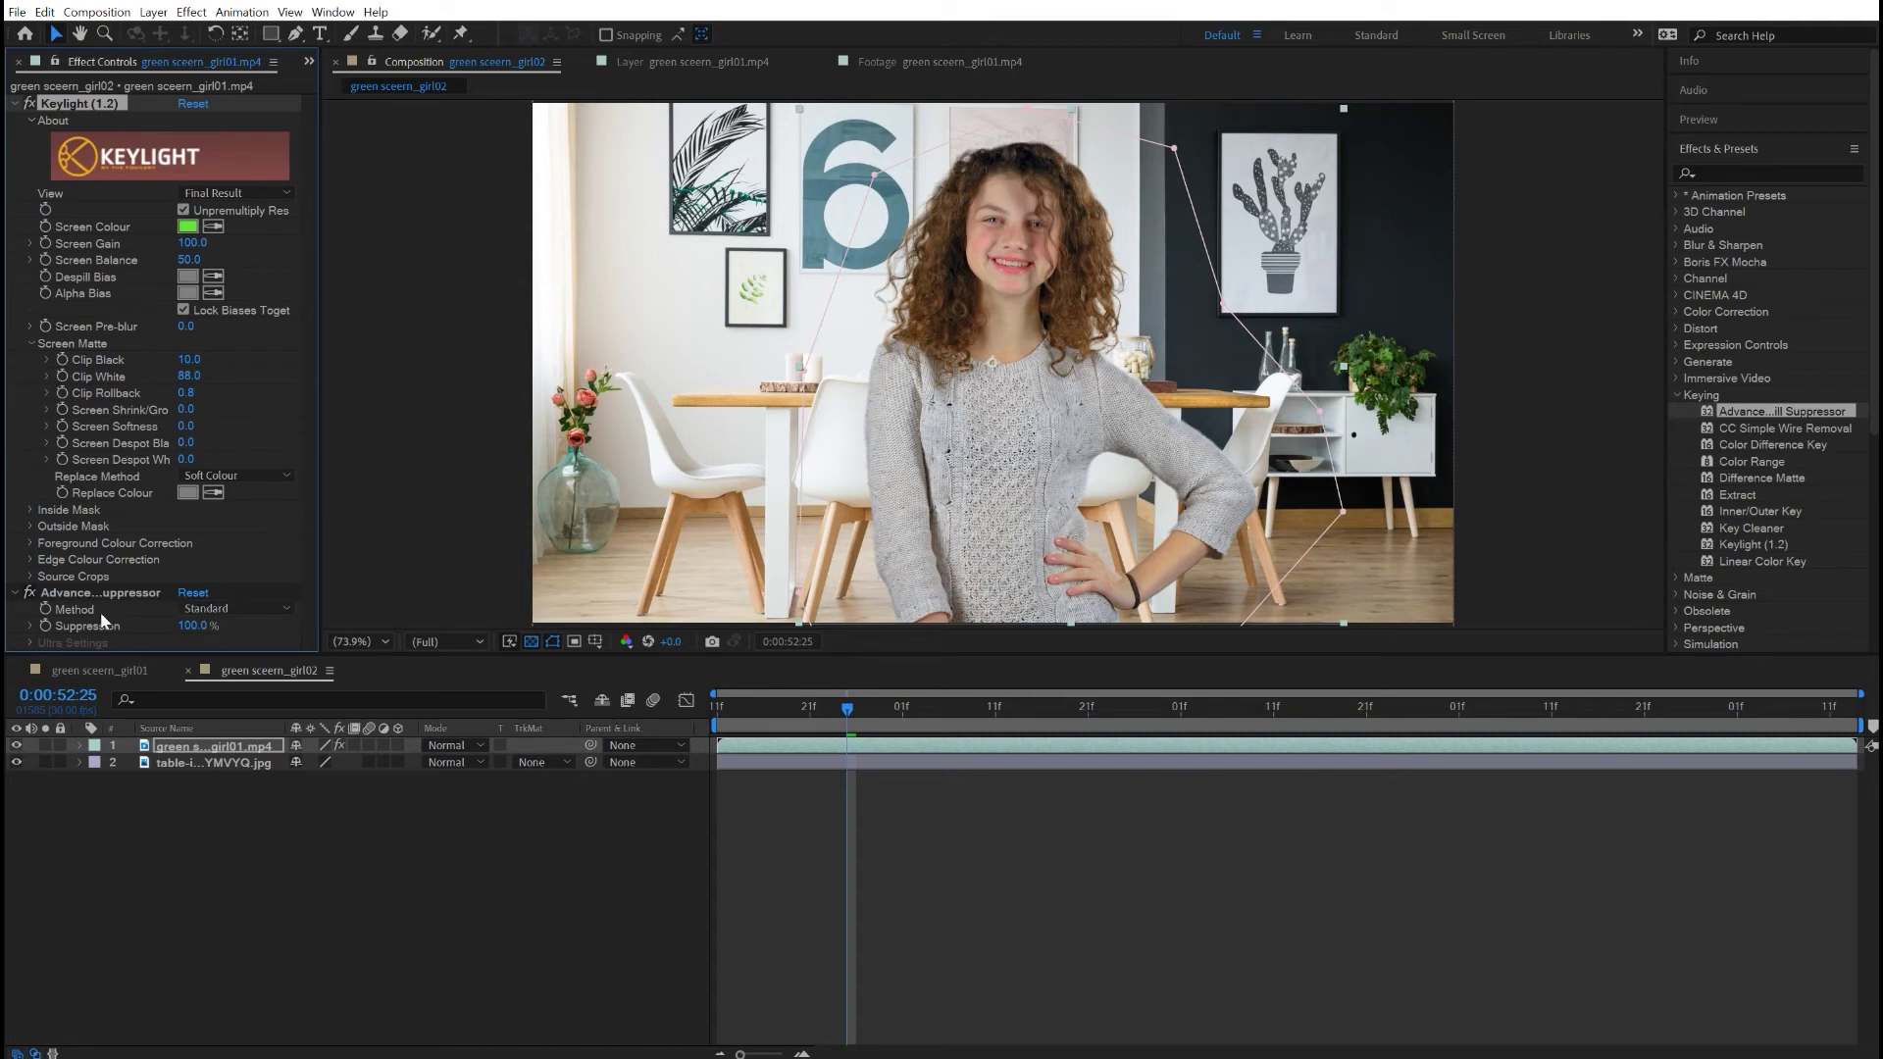
Set the spill suppressor's Method to Ultra and sample Keylight's Screen Colour swatch as its Key Color.
{"action": "left_click", "coordinate": [229, 606]}
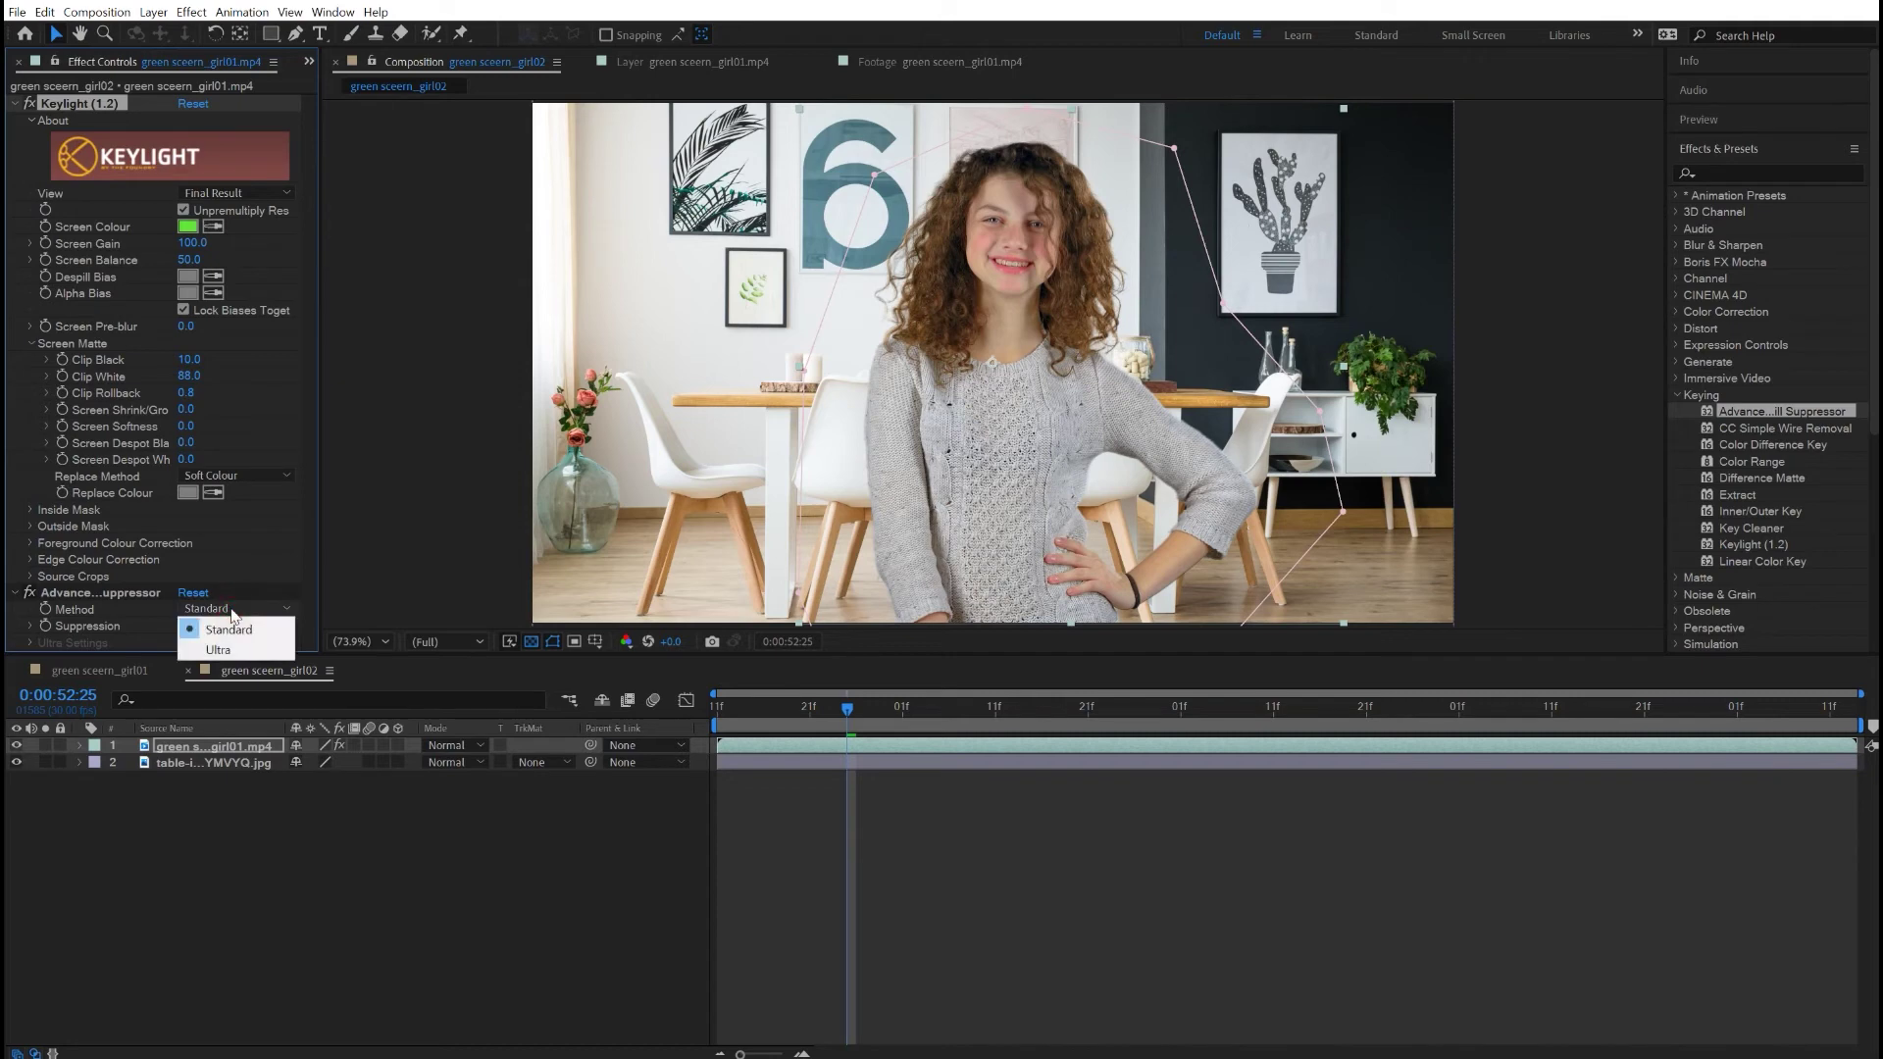
{"action": "left_click", "coordinate": [218, 649]}
{"action": "scroll", "coordinate": [236, 506], "scroll_direction": "down", "scroll_amount": 3}
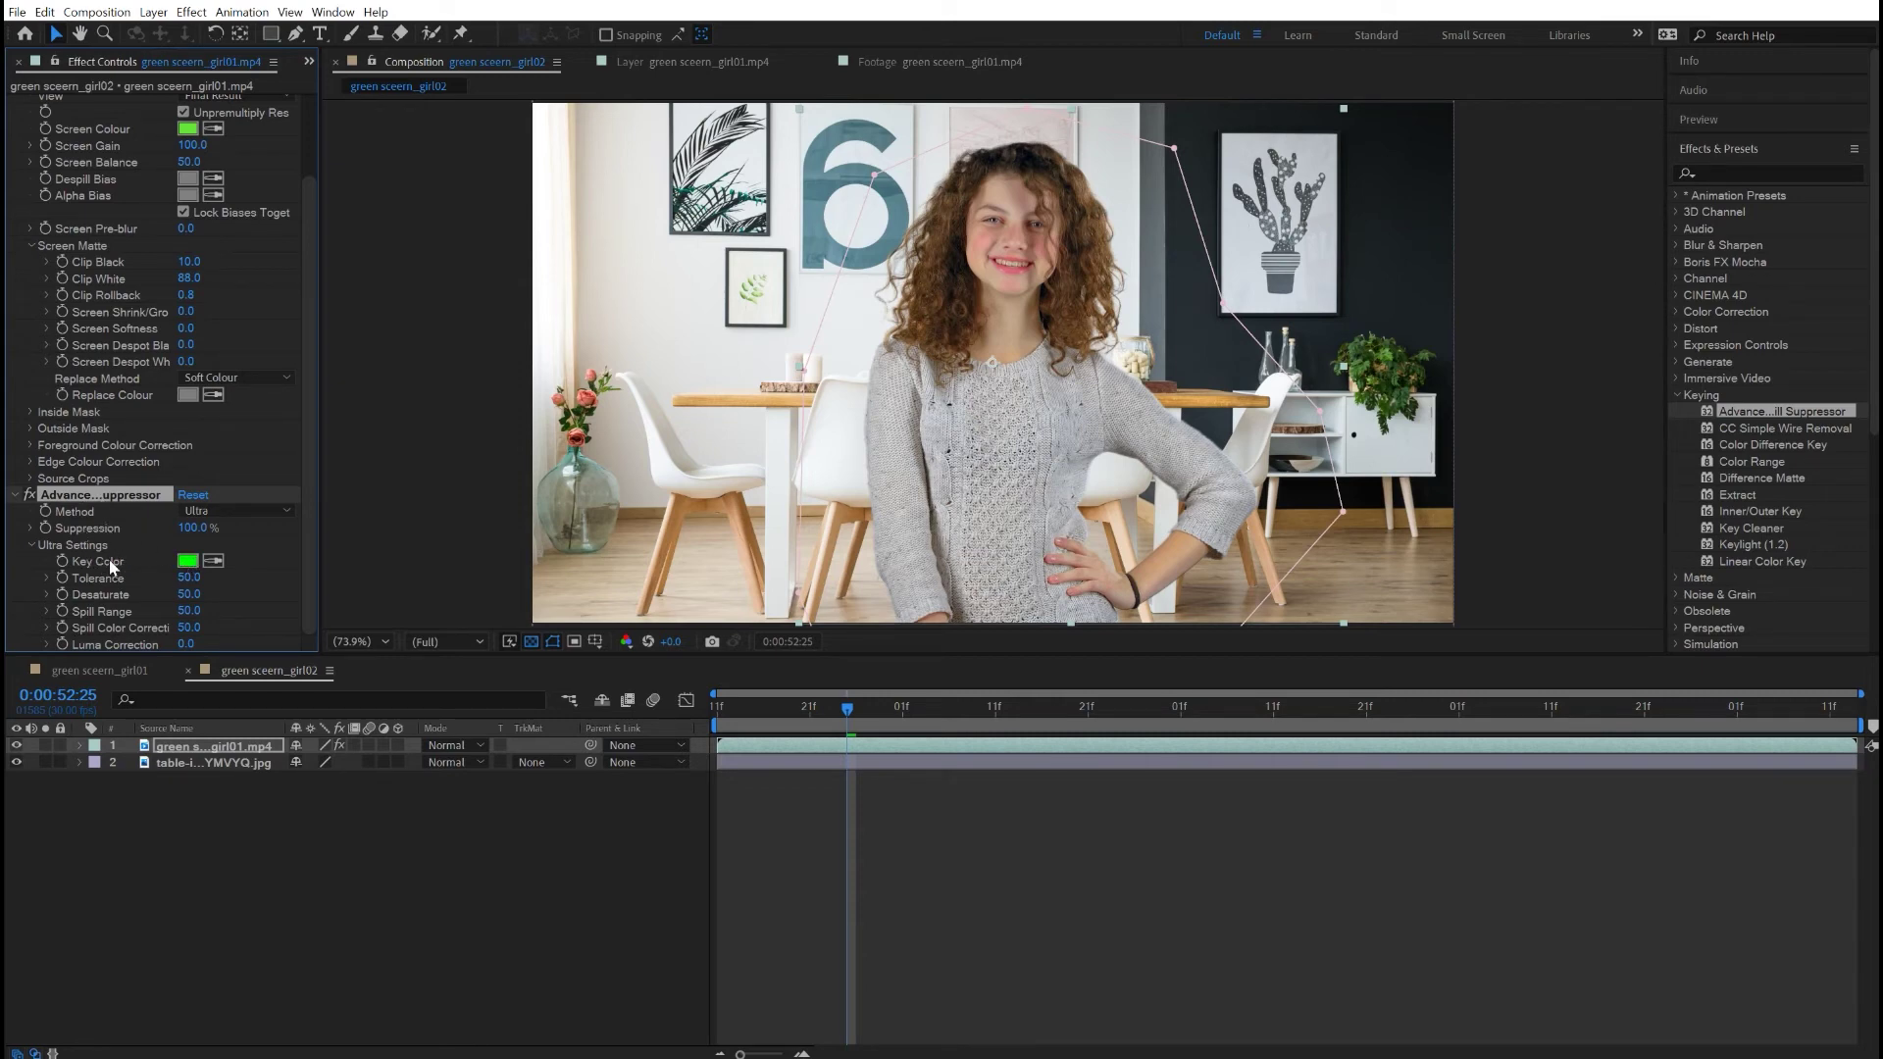
{"action": "left_click", "coordinate": [214, 561]}
{"action": "left_click", "coordinate": [195, 121]}
Compare the woman's hair, face and sweater at 200% magnification with the spill suppressor switched off and on.
{"action": "left_click", "coordinate": [29, 495]}
{"action": "left_click", "coordinate": [28, 495]}
{"action": "left_click", "coordinate": [355, 640]}
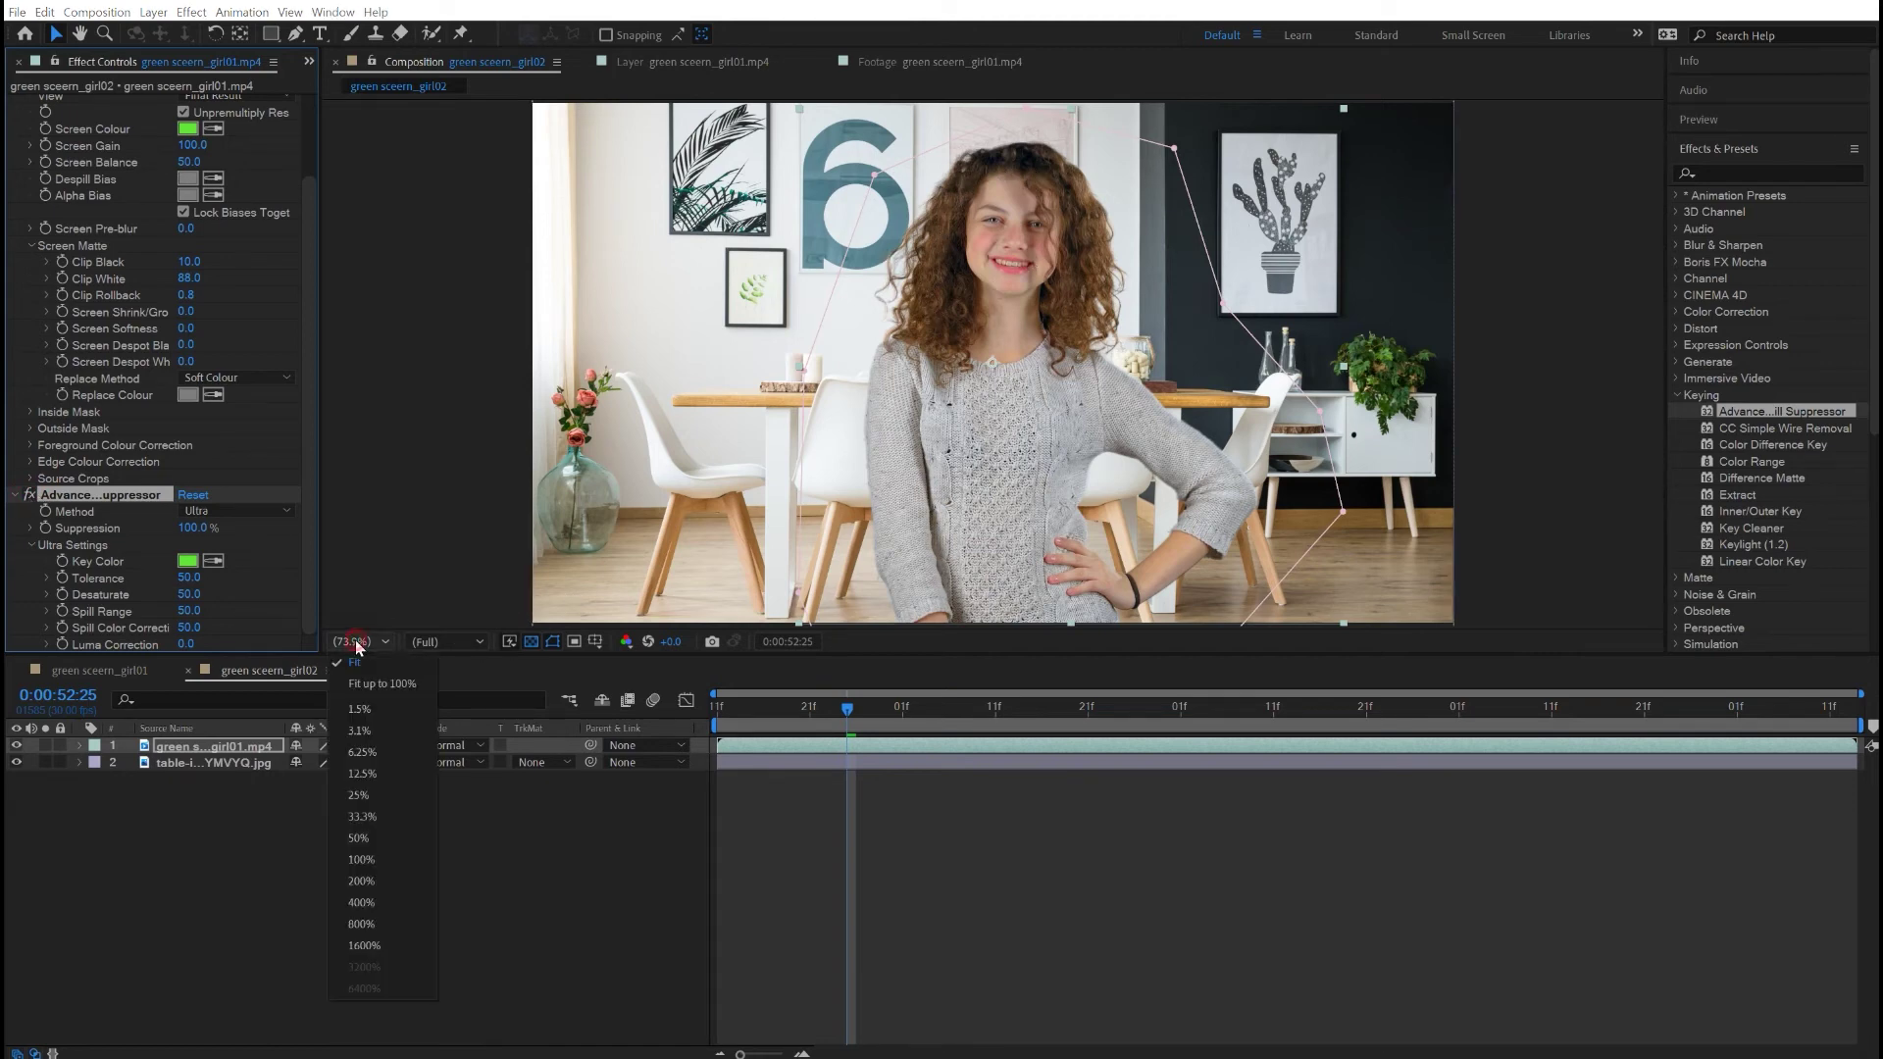
{"action": "left_click", "coordinate": [350, 880]}
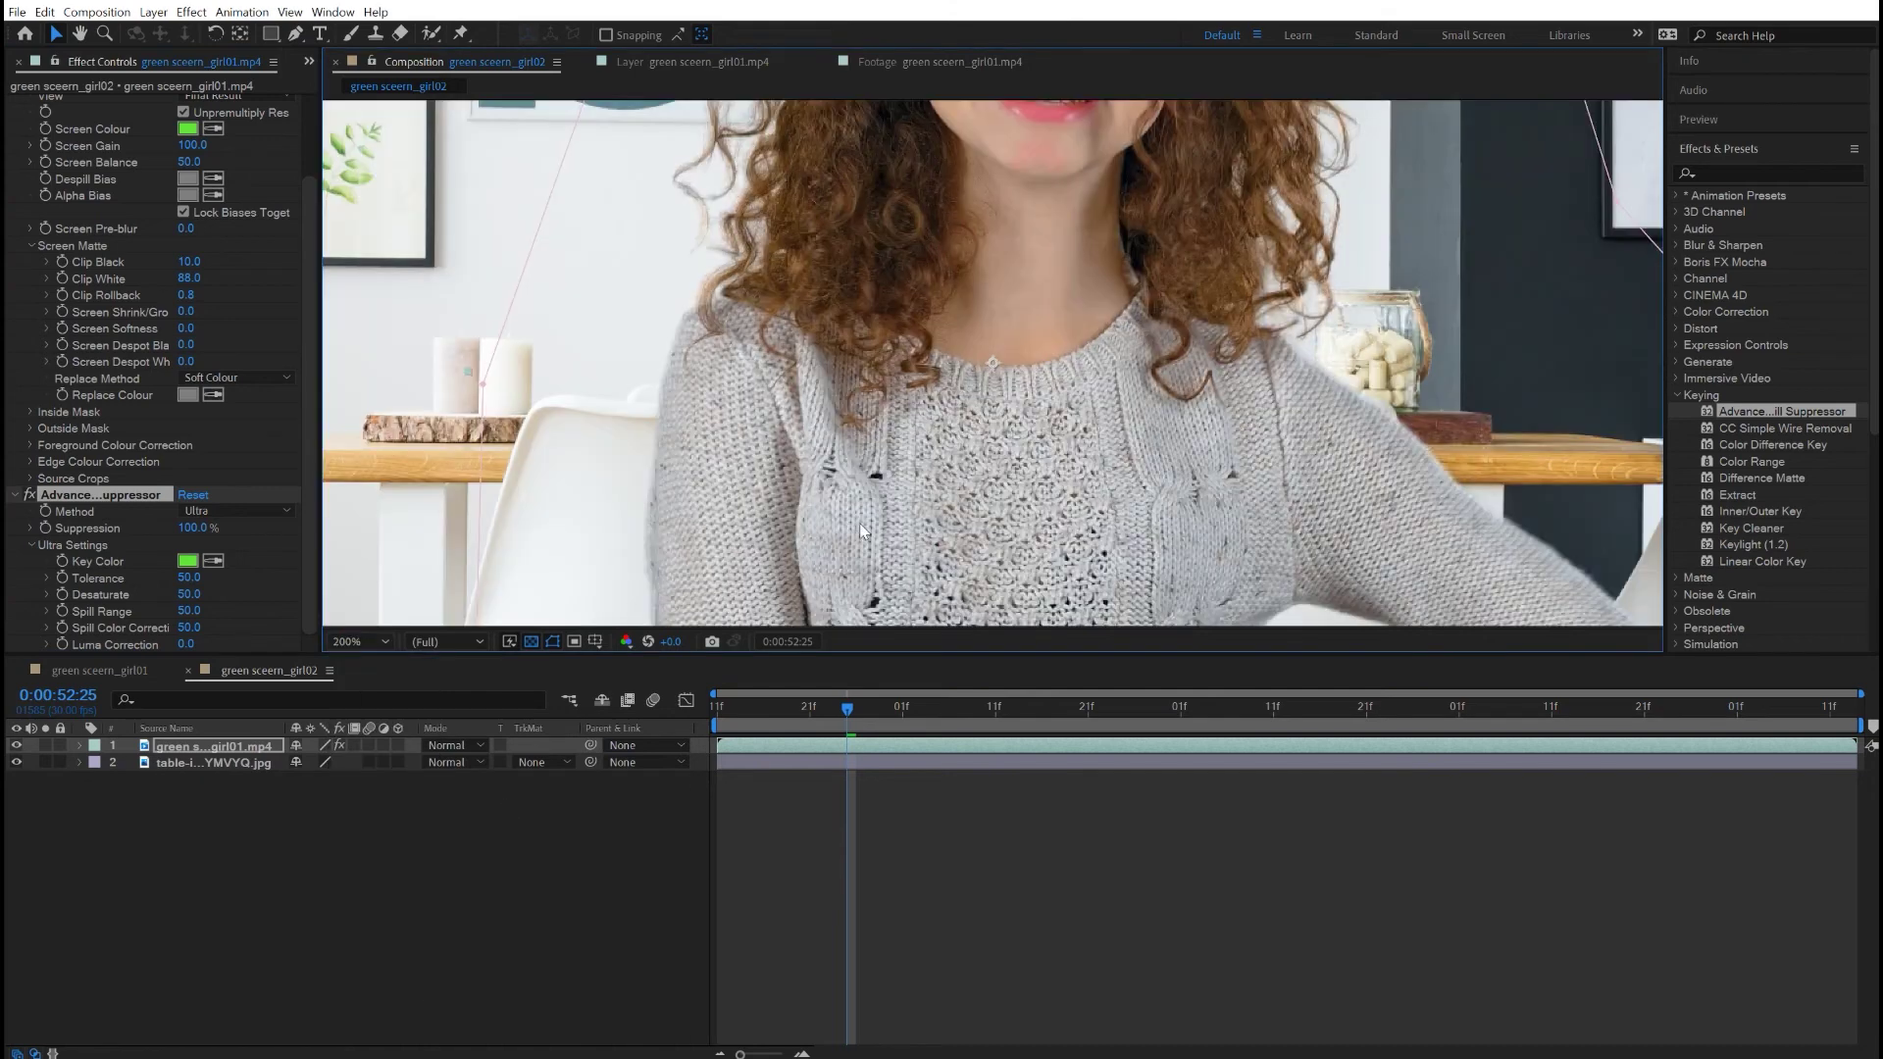
{"action": "key", "text": "h"}
{"action": "left_click_drag", "start_coordinate": [1280, 261], "coordinate": [1282, 435]}
{"action": "key", "text": "v"}
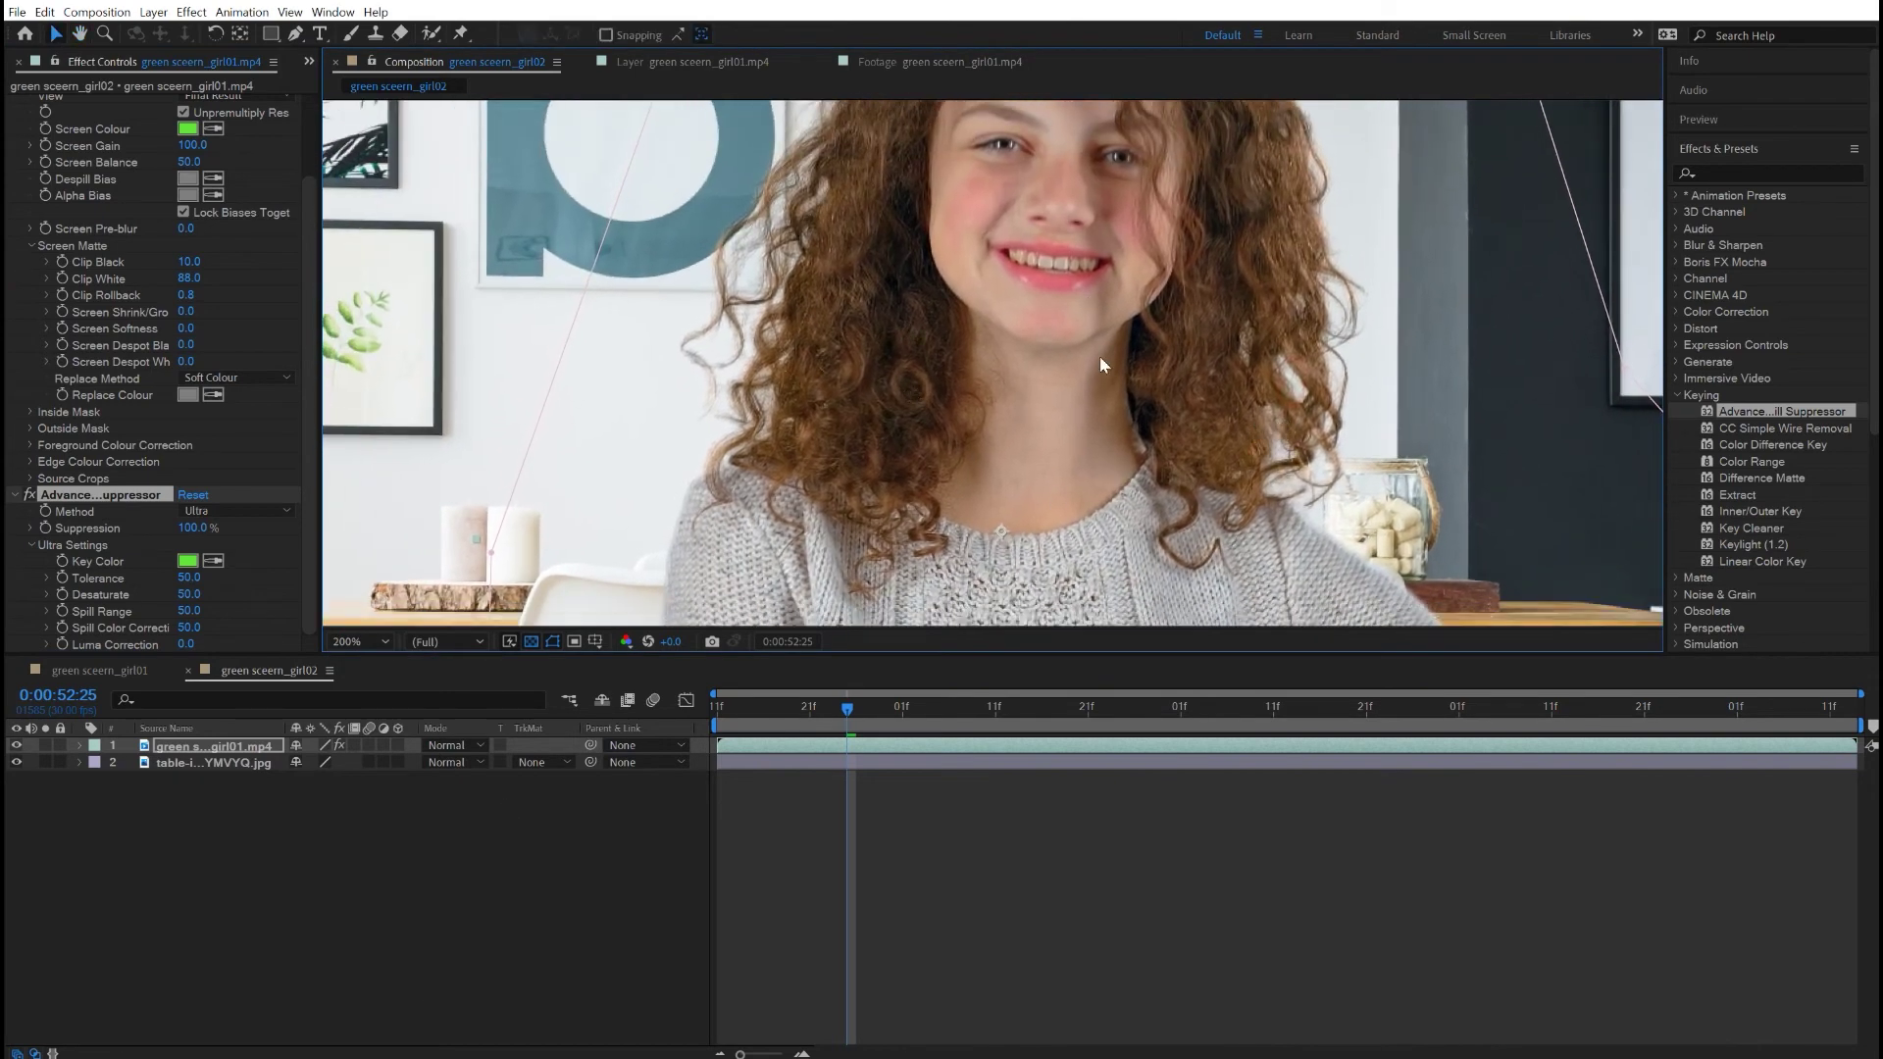
{"action": "left_click", "coordinate": [30, 497]}
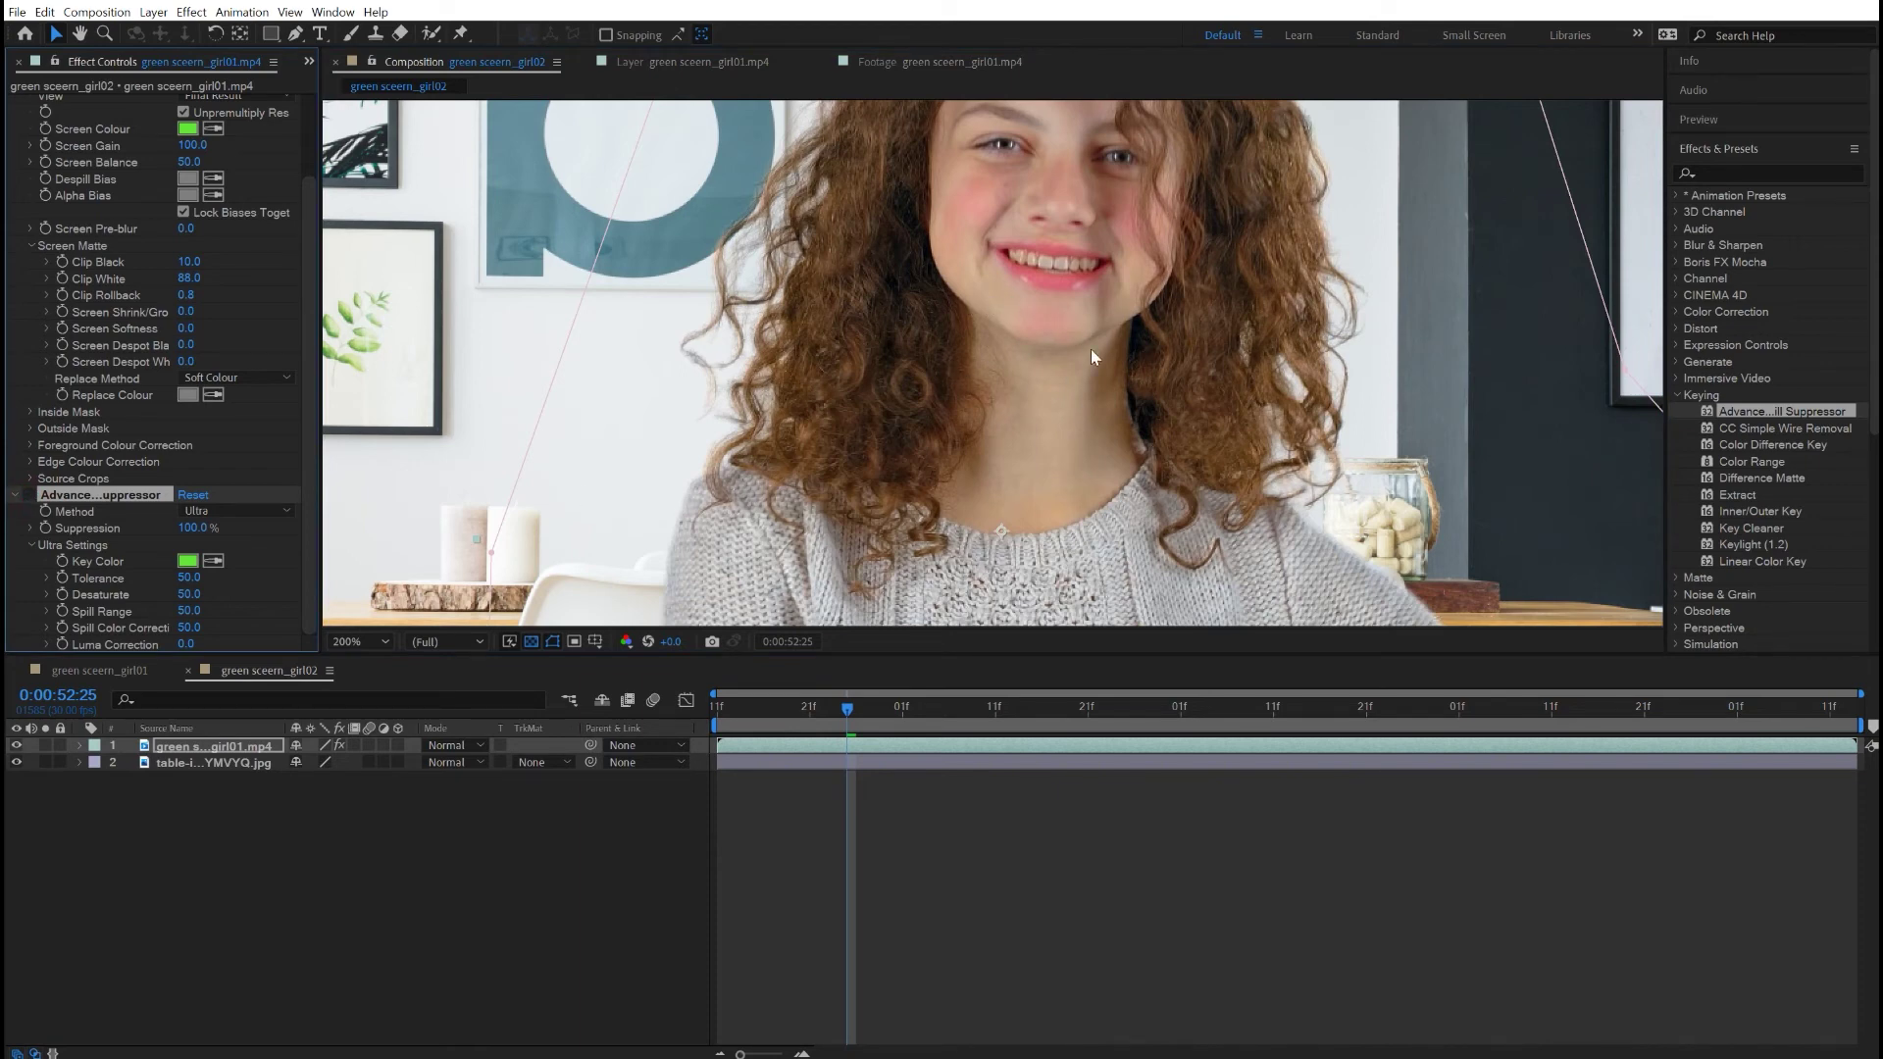
{"action": "left_click", "coordinate": [30, 496]}
{"action": "left_click", "coordinate": [819, 482]}
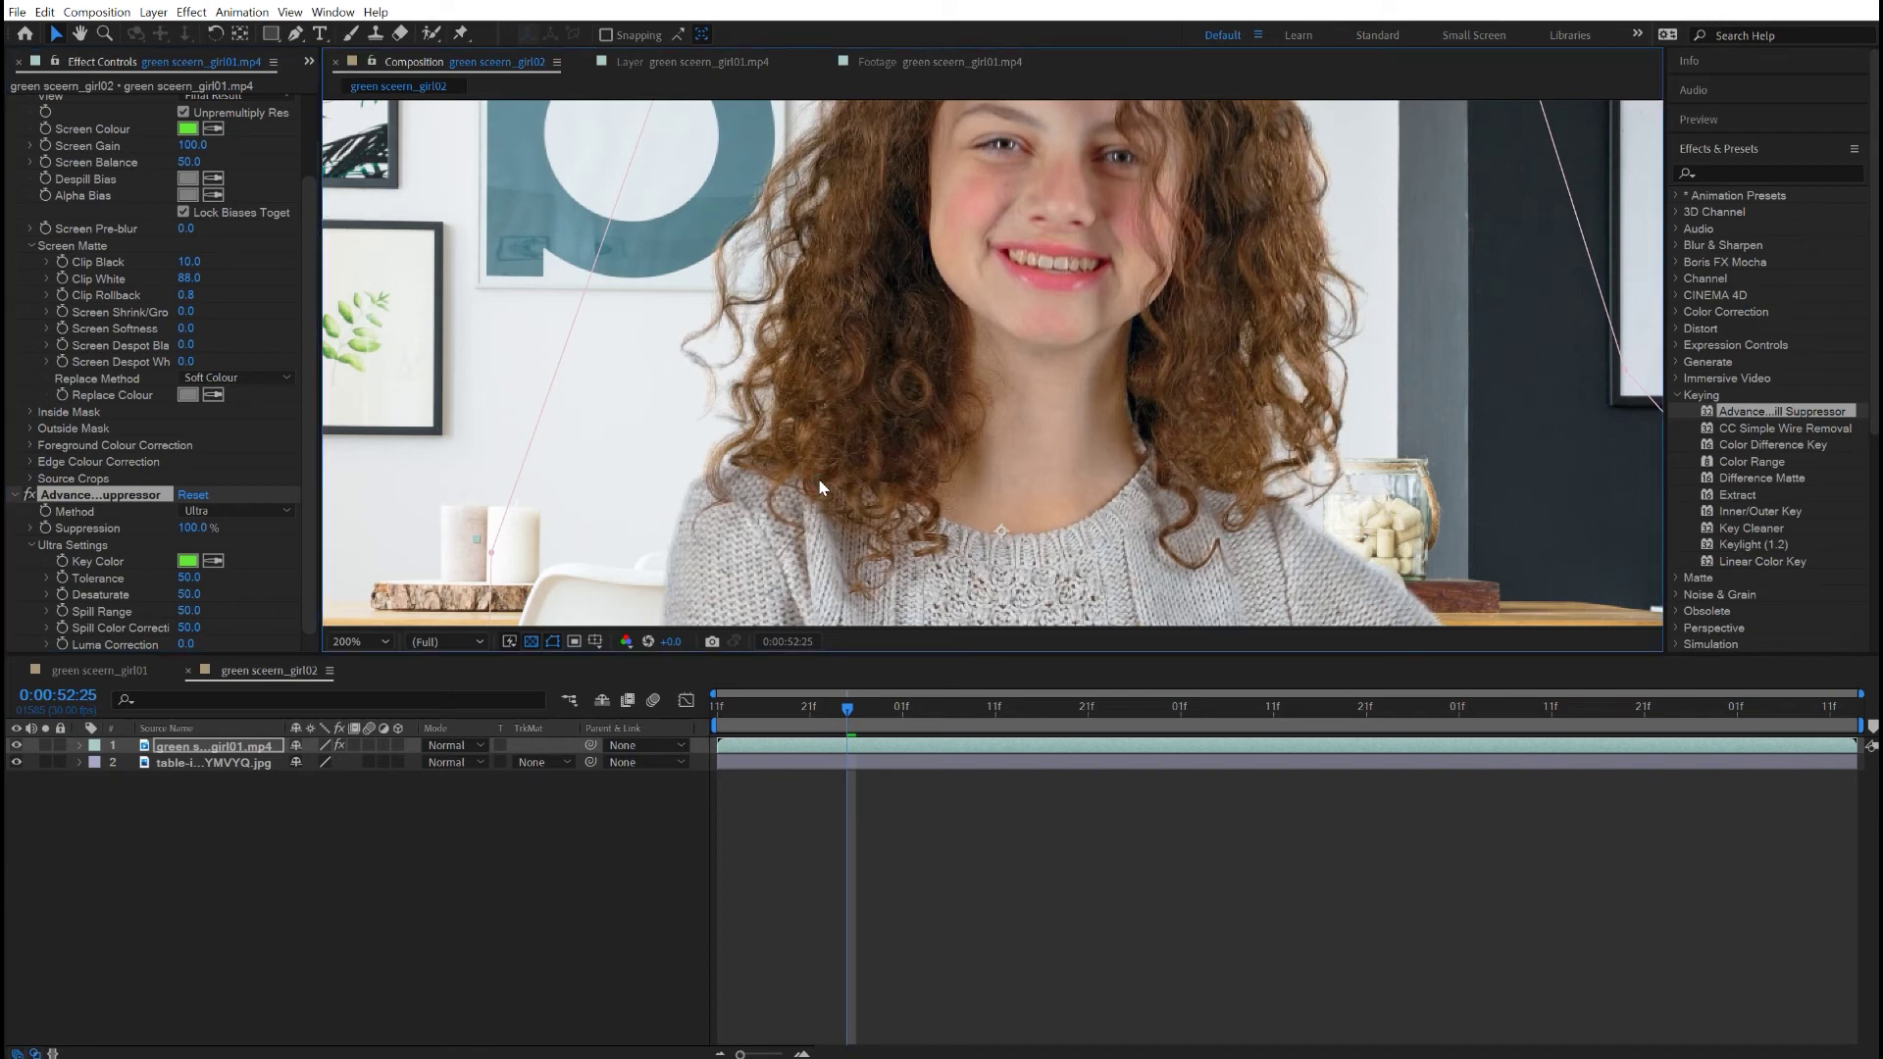
Fit the composition in the viewer and apply the Lumetri Color effect to the keyed clip of the woman.
{"action": "key", "text": "shift+/"}
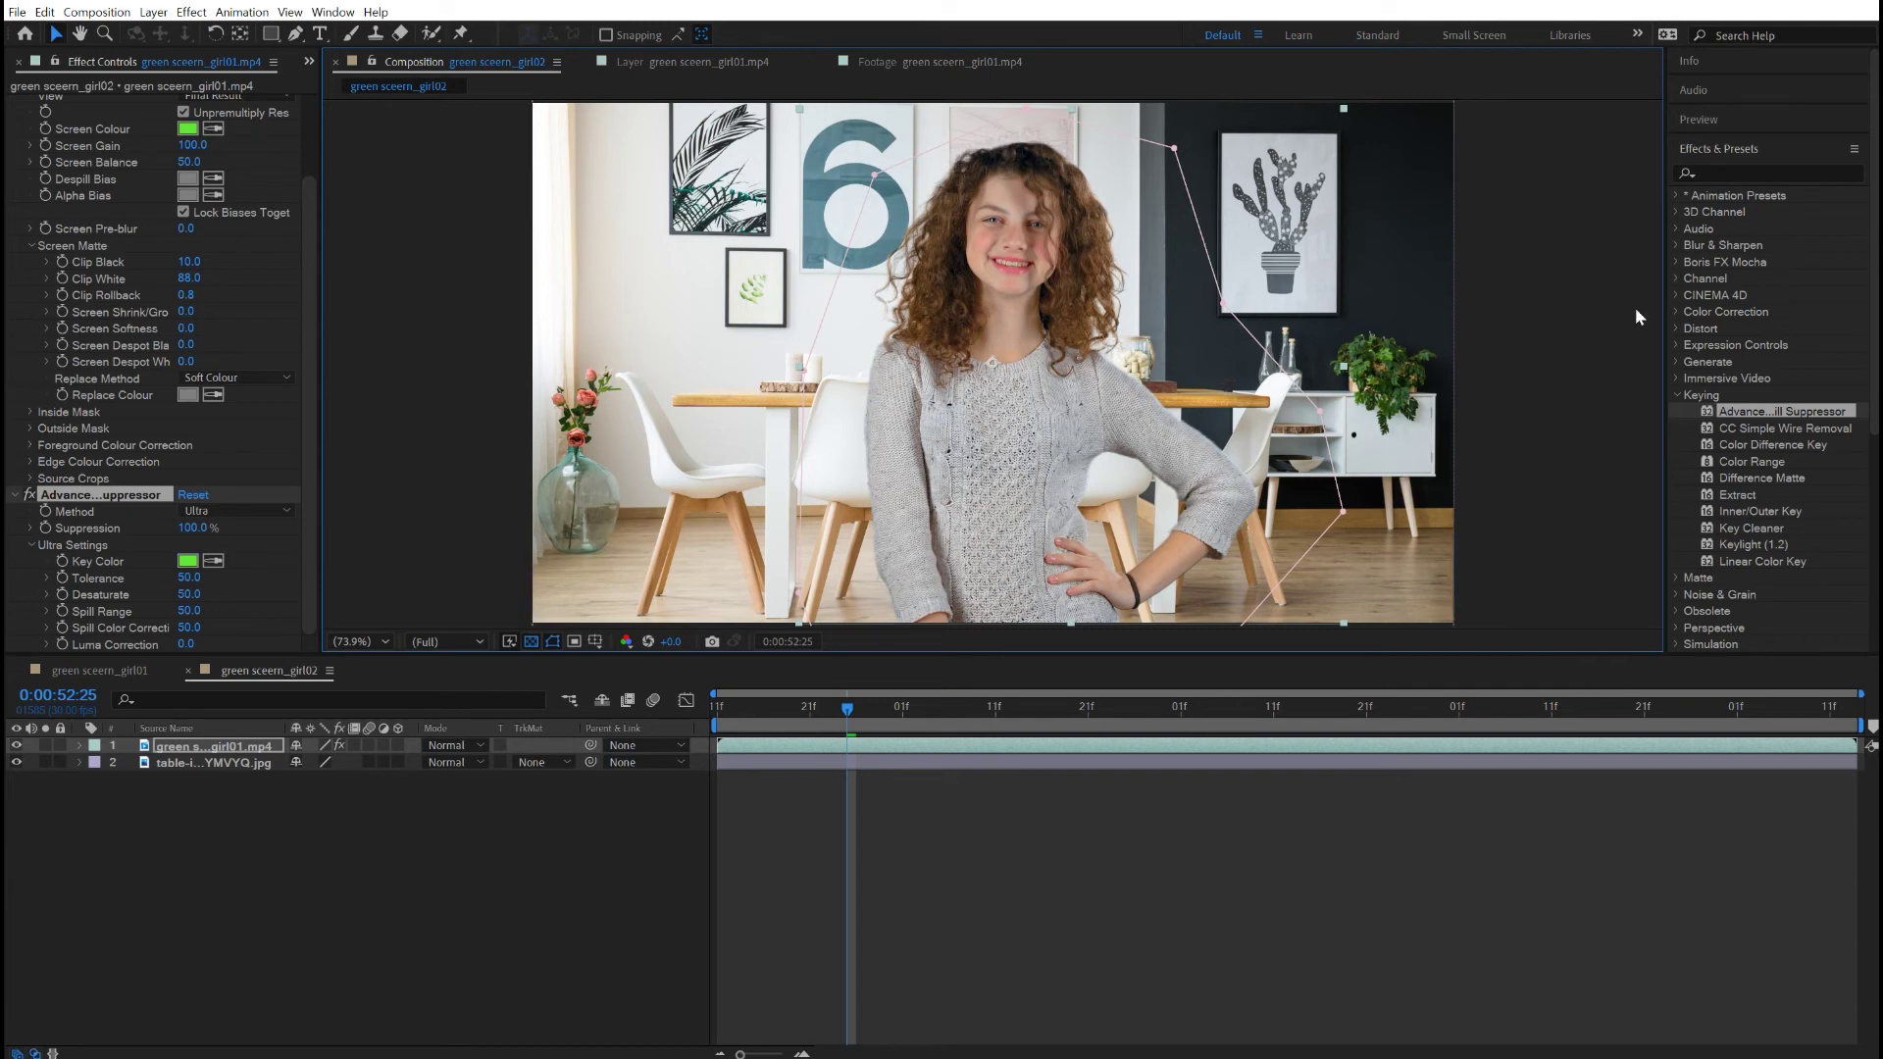
{"action": "left_click", "coordinate": [1675, 394]}
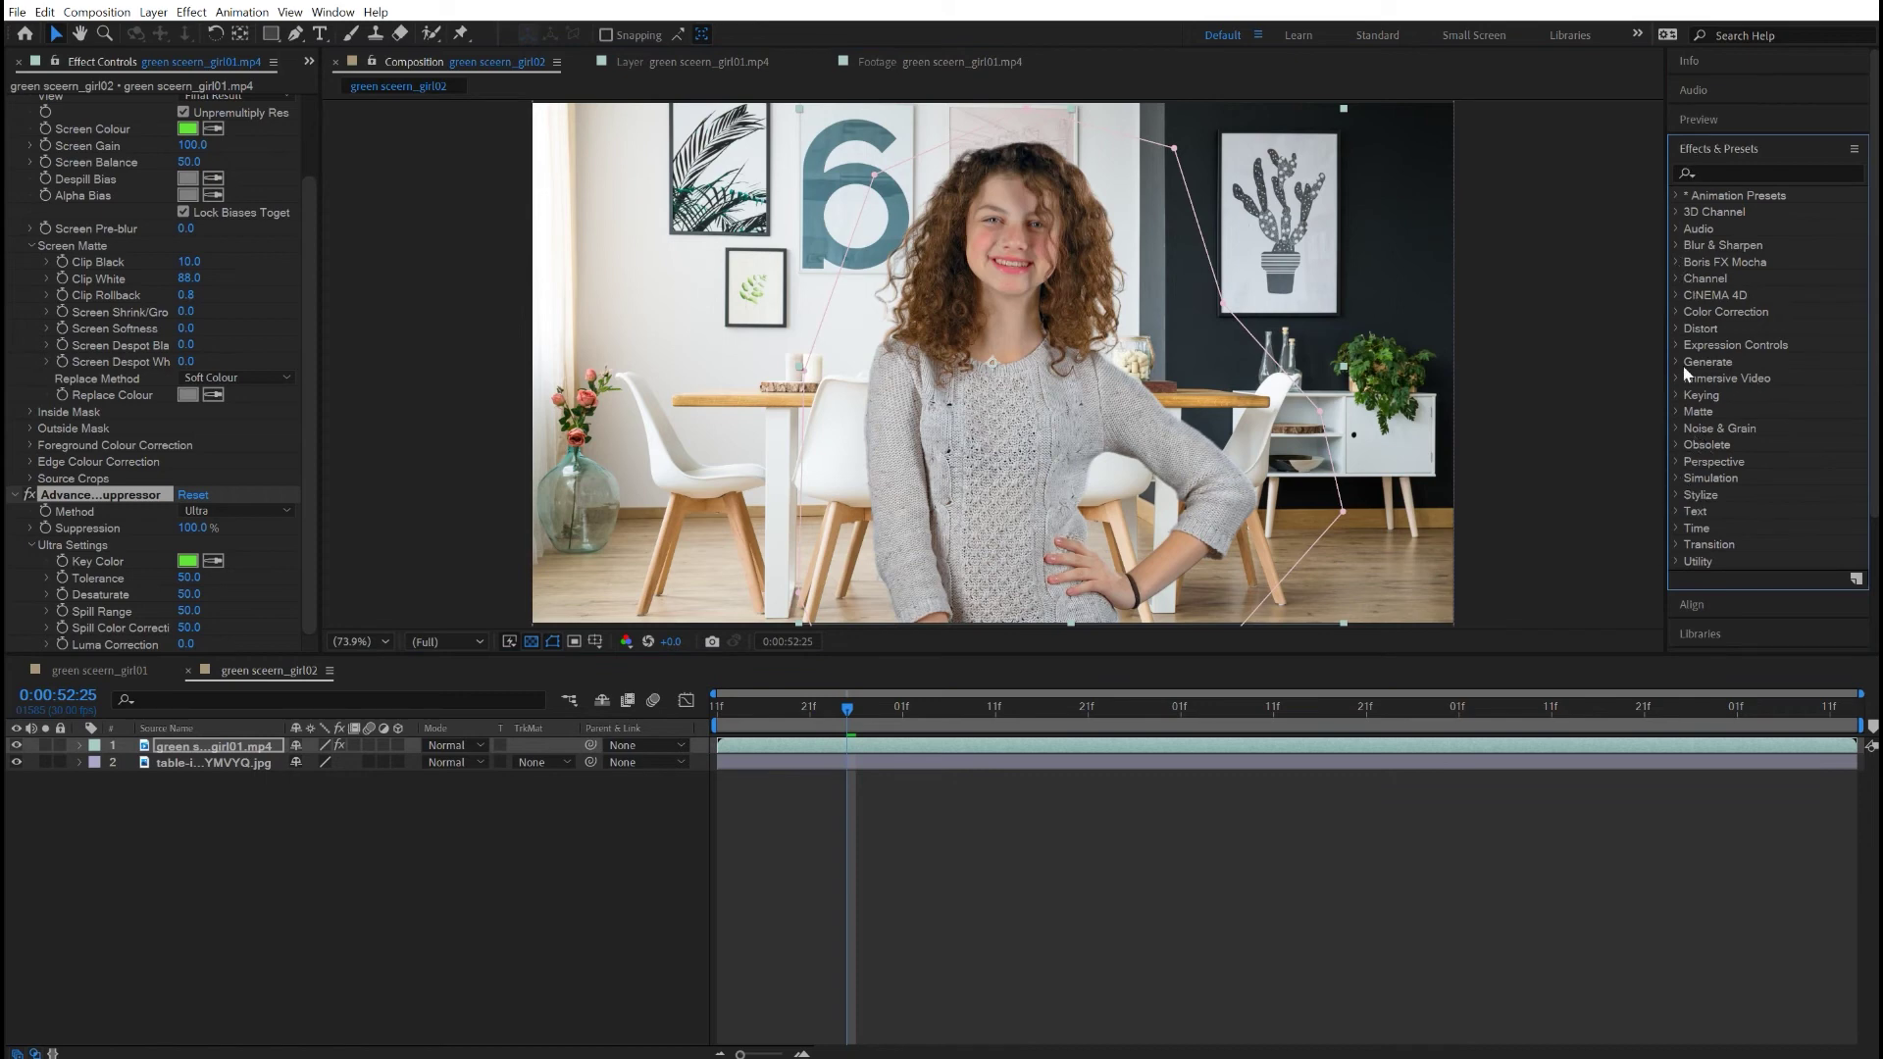
{"action": "left_click", "coordinate": [1677, 312]}
{"action": "scroll", "coordinate": [1776, 451], "scroll_direction": "down", "scroll_amount": 2}
{"action": "scroll", "coordinate": [1777, 451], "scroll_direction": "down", "scroll_amount": 5}
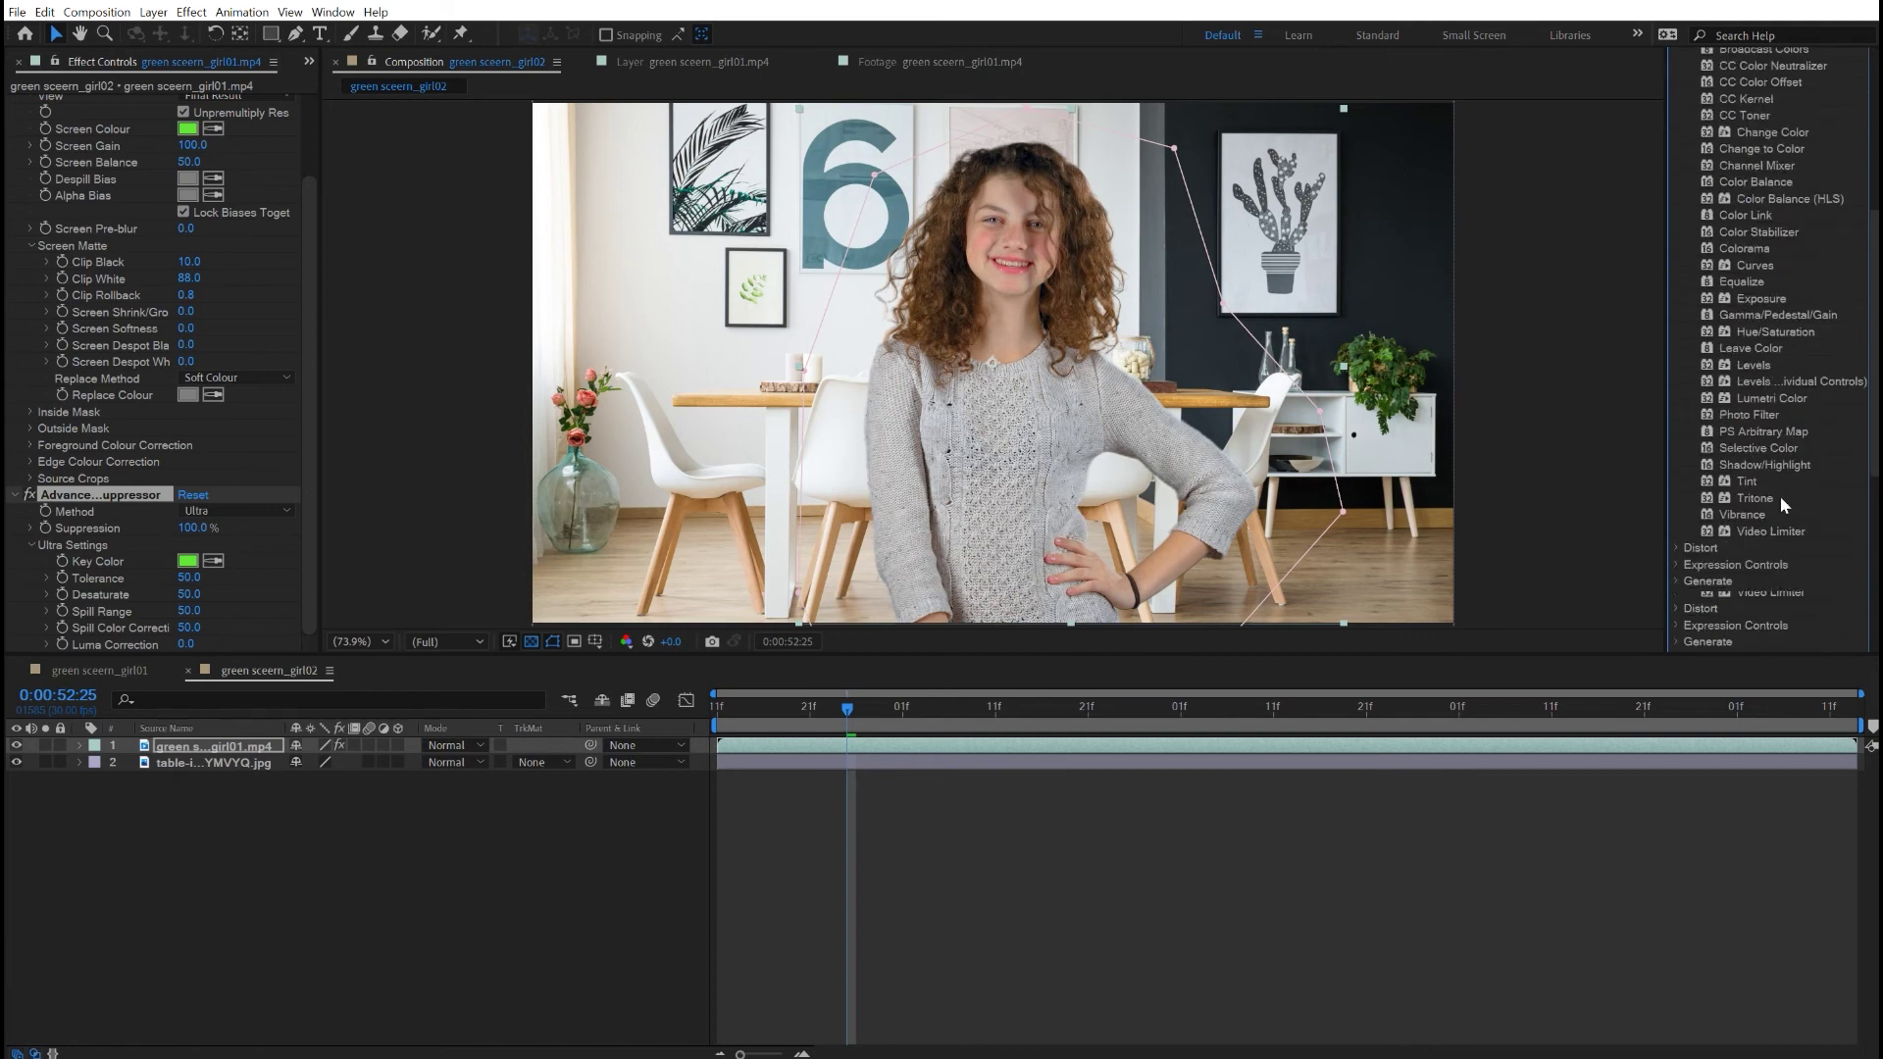
{"action": "left_click", "coordinate": [1771, 400]}
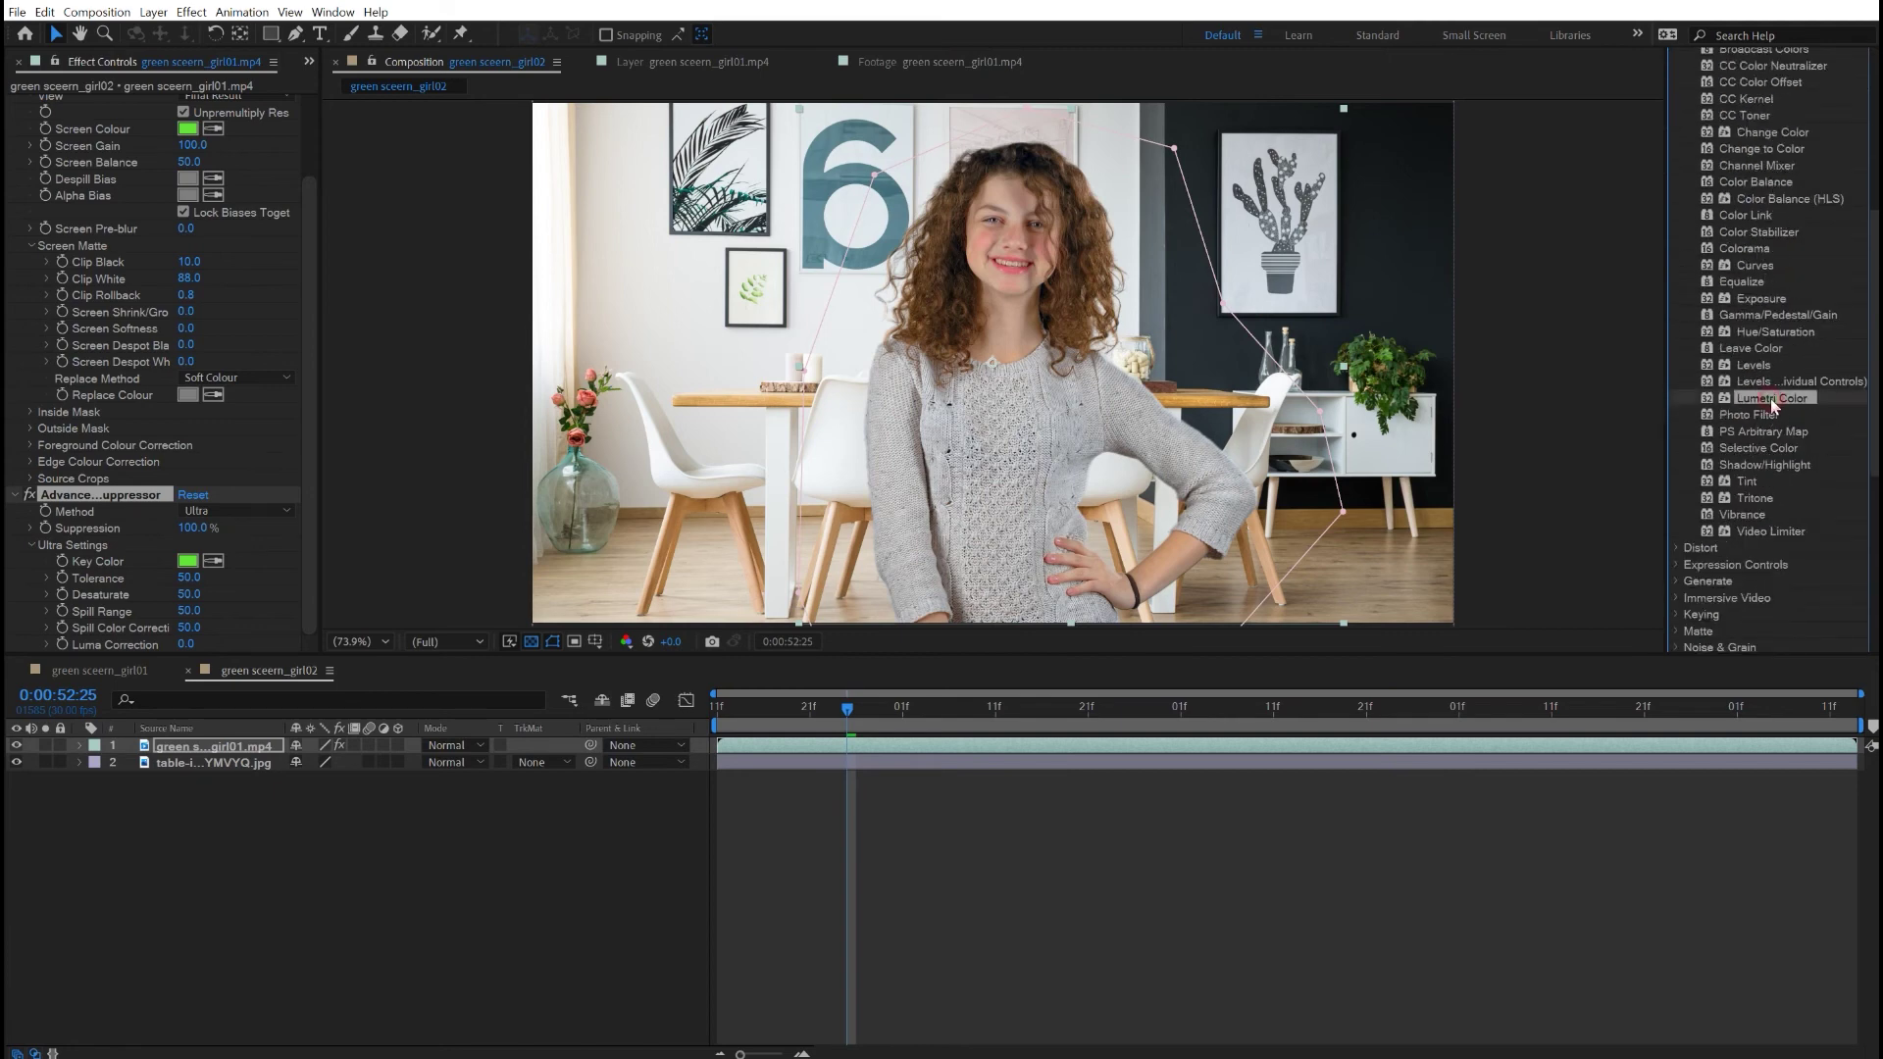
{"action": "left_click_drag", "start_coordinate": [1781, 402], "coordinate": [1051, 435]}
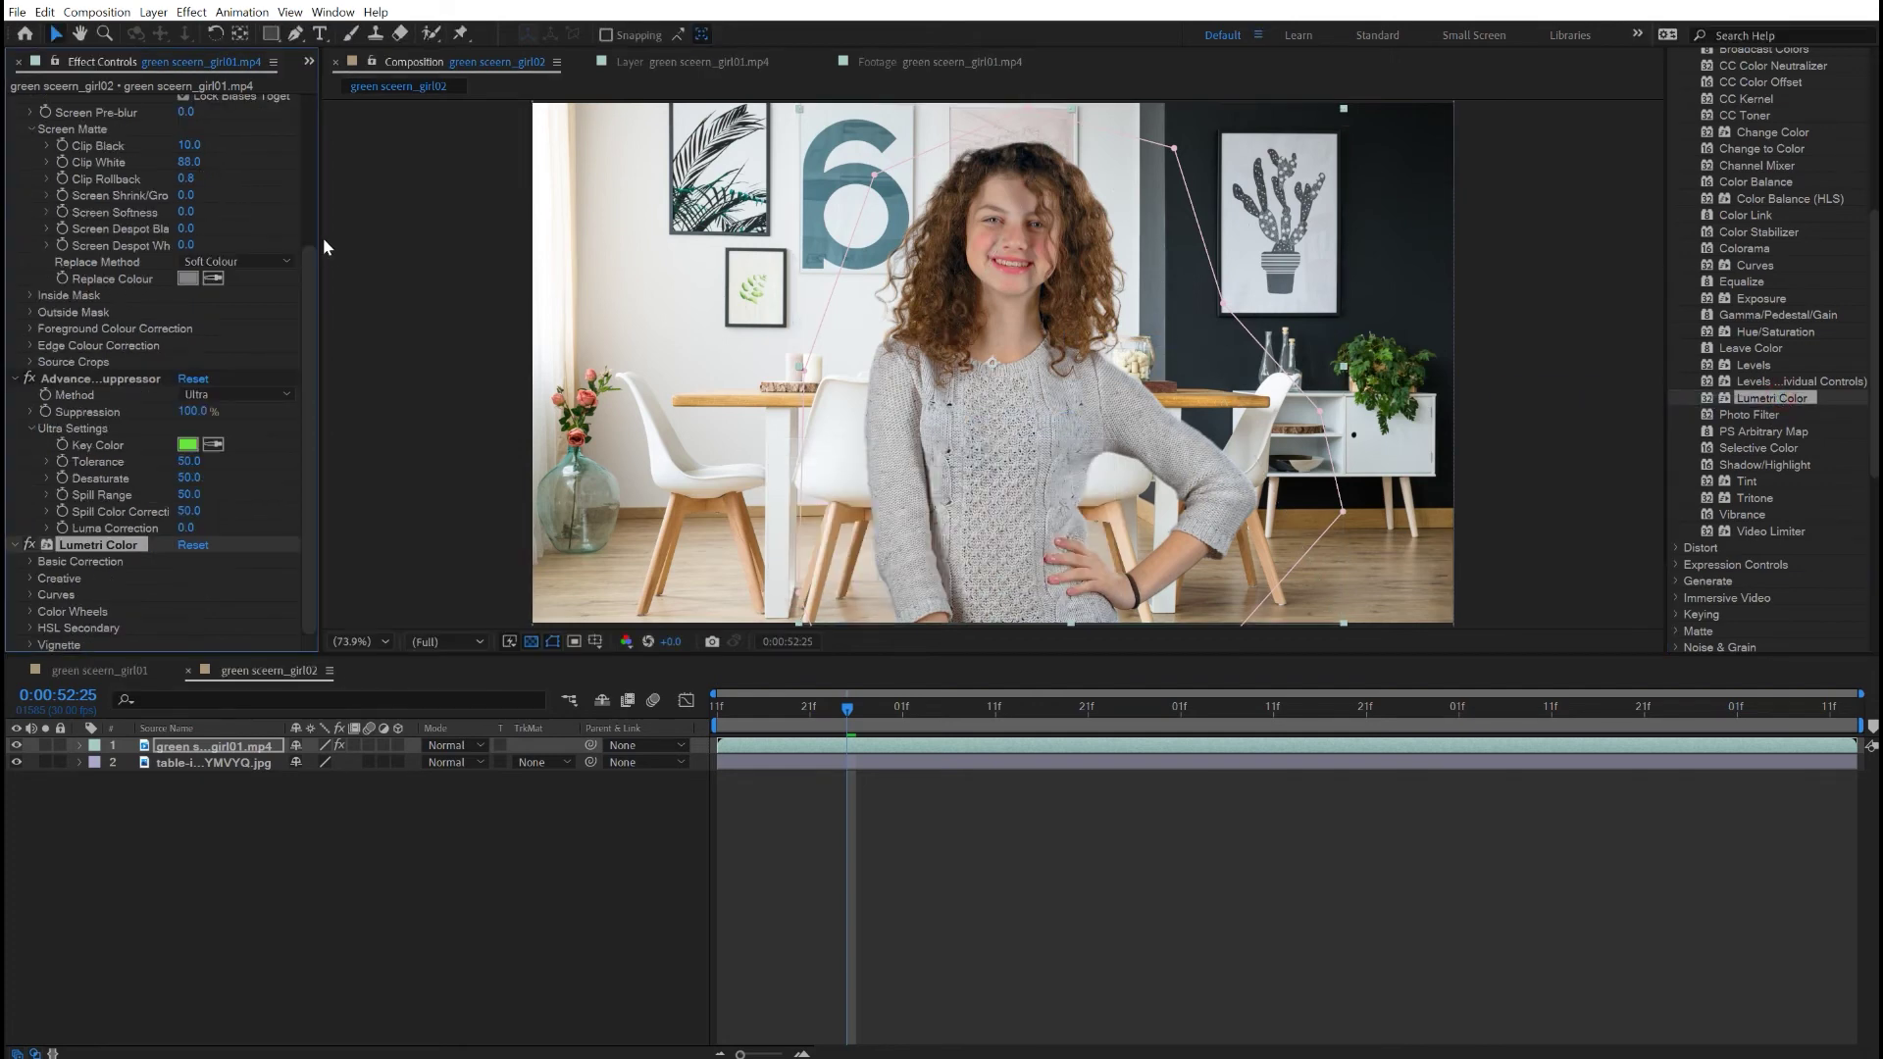
In Lumetri Color's Basic Correction, set Highlights to 55.5 to brighten the woman to suit the room.
{"action": "left_click", "coordinate": [29, 561]}
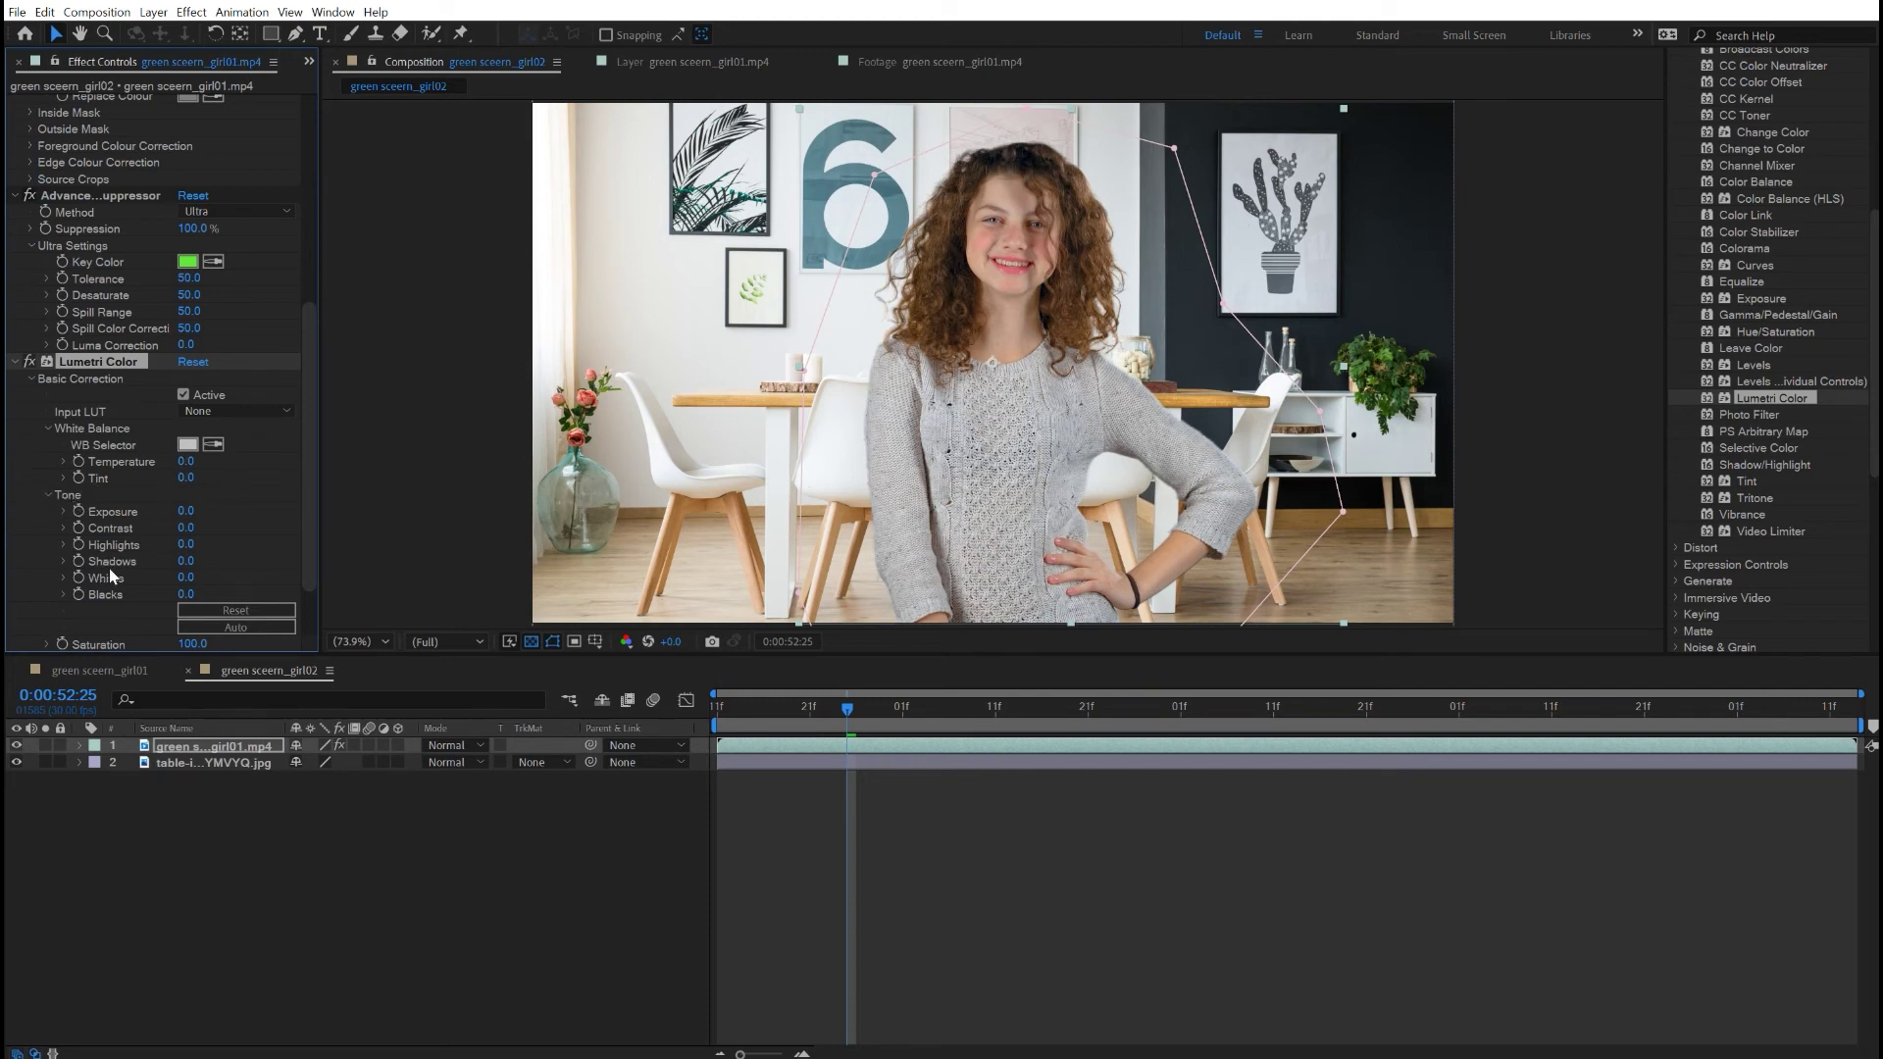
{"action": "left_click_drag", "start_coordinate": [184, 546], "coordinate": [474, 503]}
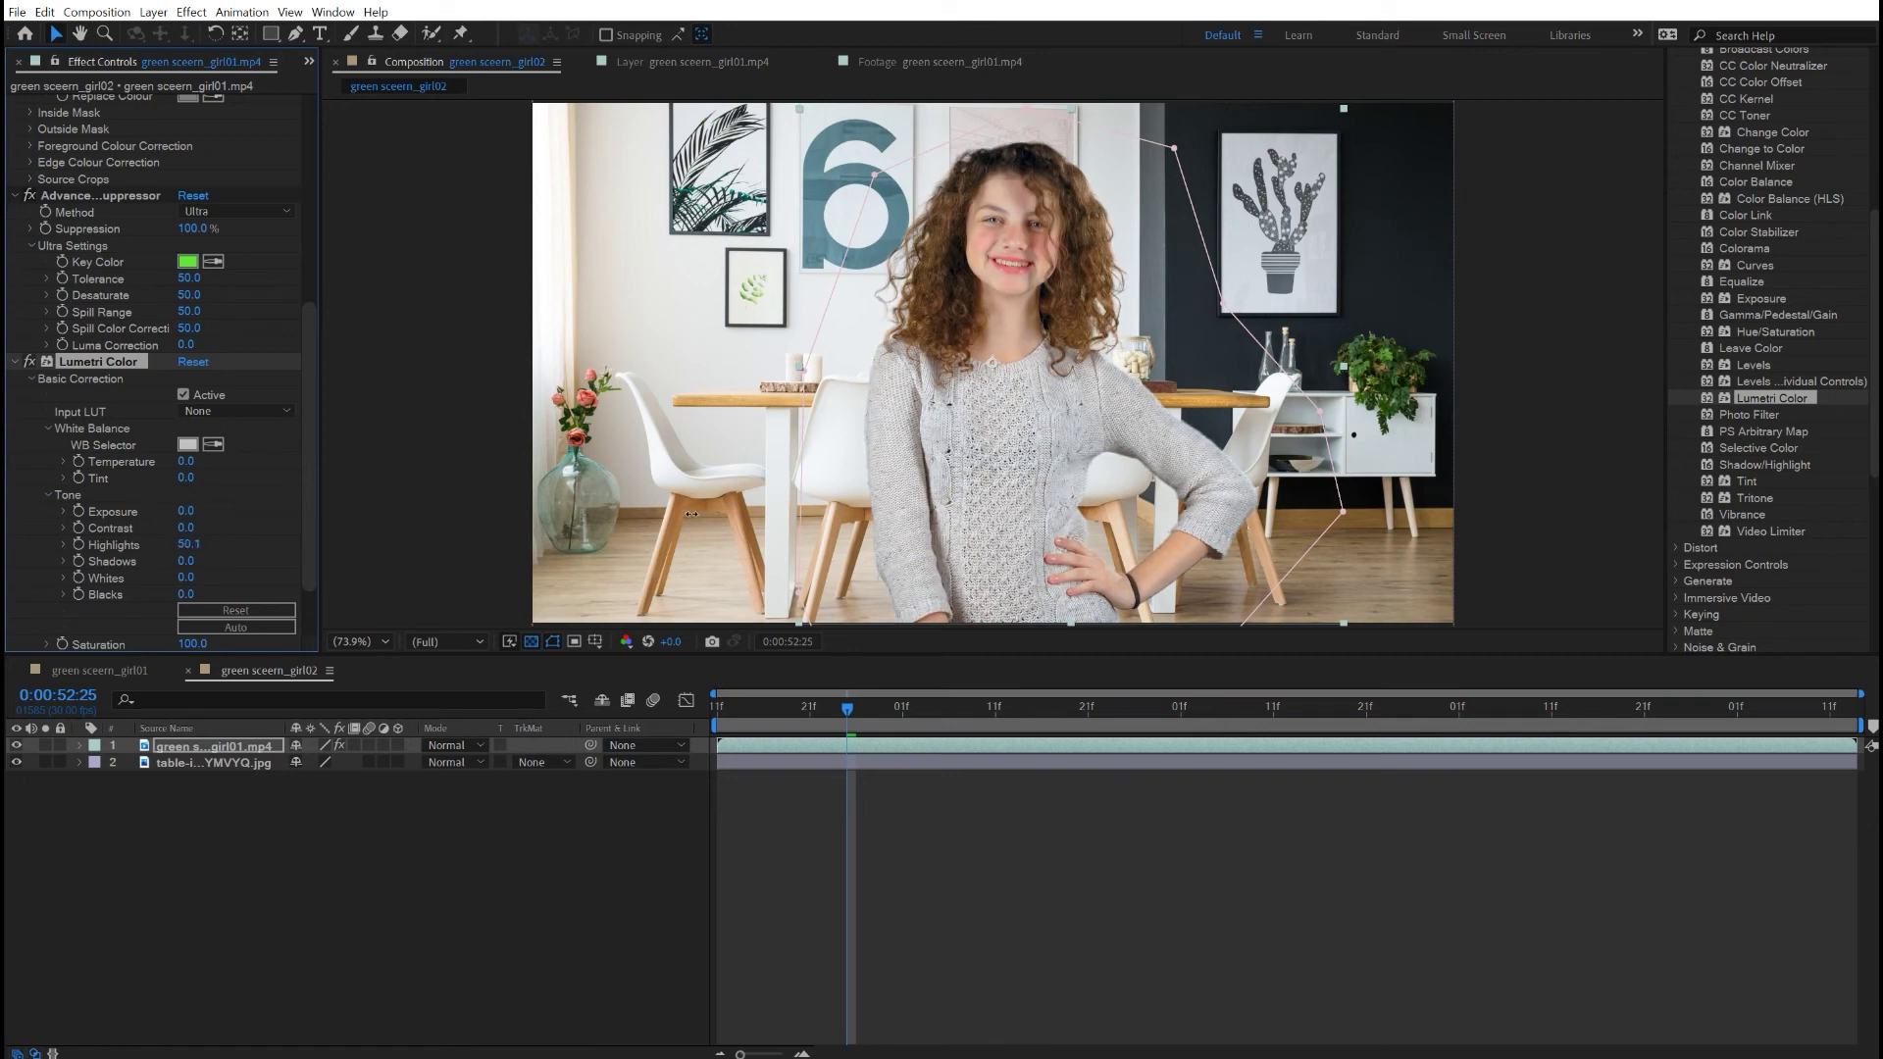
{"action": "left_click_drag", "start_coordinate": [624, 513], "coordinate": [681, 512]}
{"action": "left_click_drag", "start_coordinate": [742, 492], "coordinate": [723, 493]}
Set Lumetri Color's Saturation to 81.4 and its white balance Temperature to -11.1.
{"action": "scroll", "coordinate": [131, 591], "scroll_direction": "down", "scroll_amount": 2}
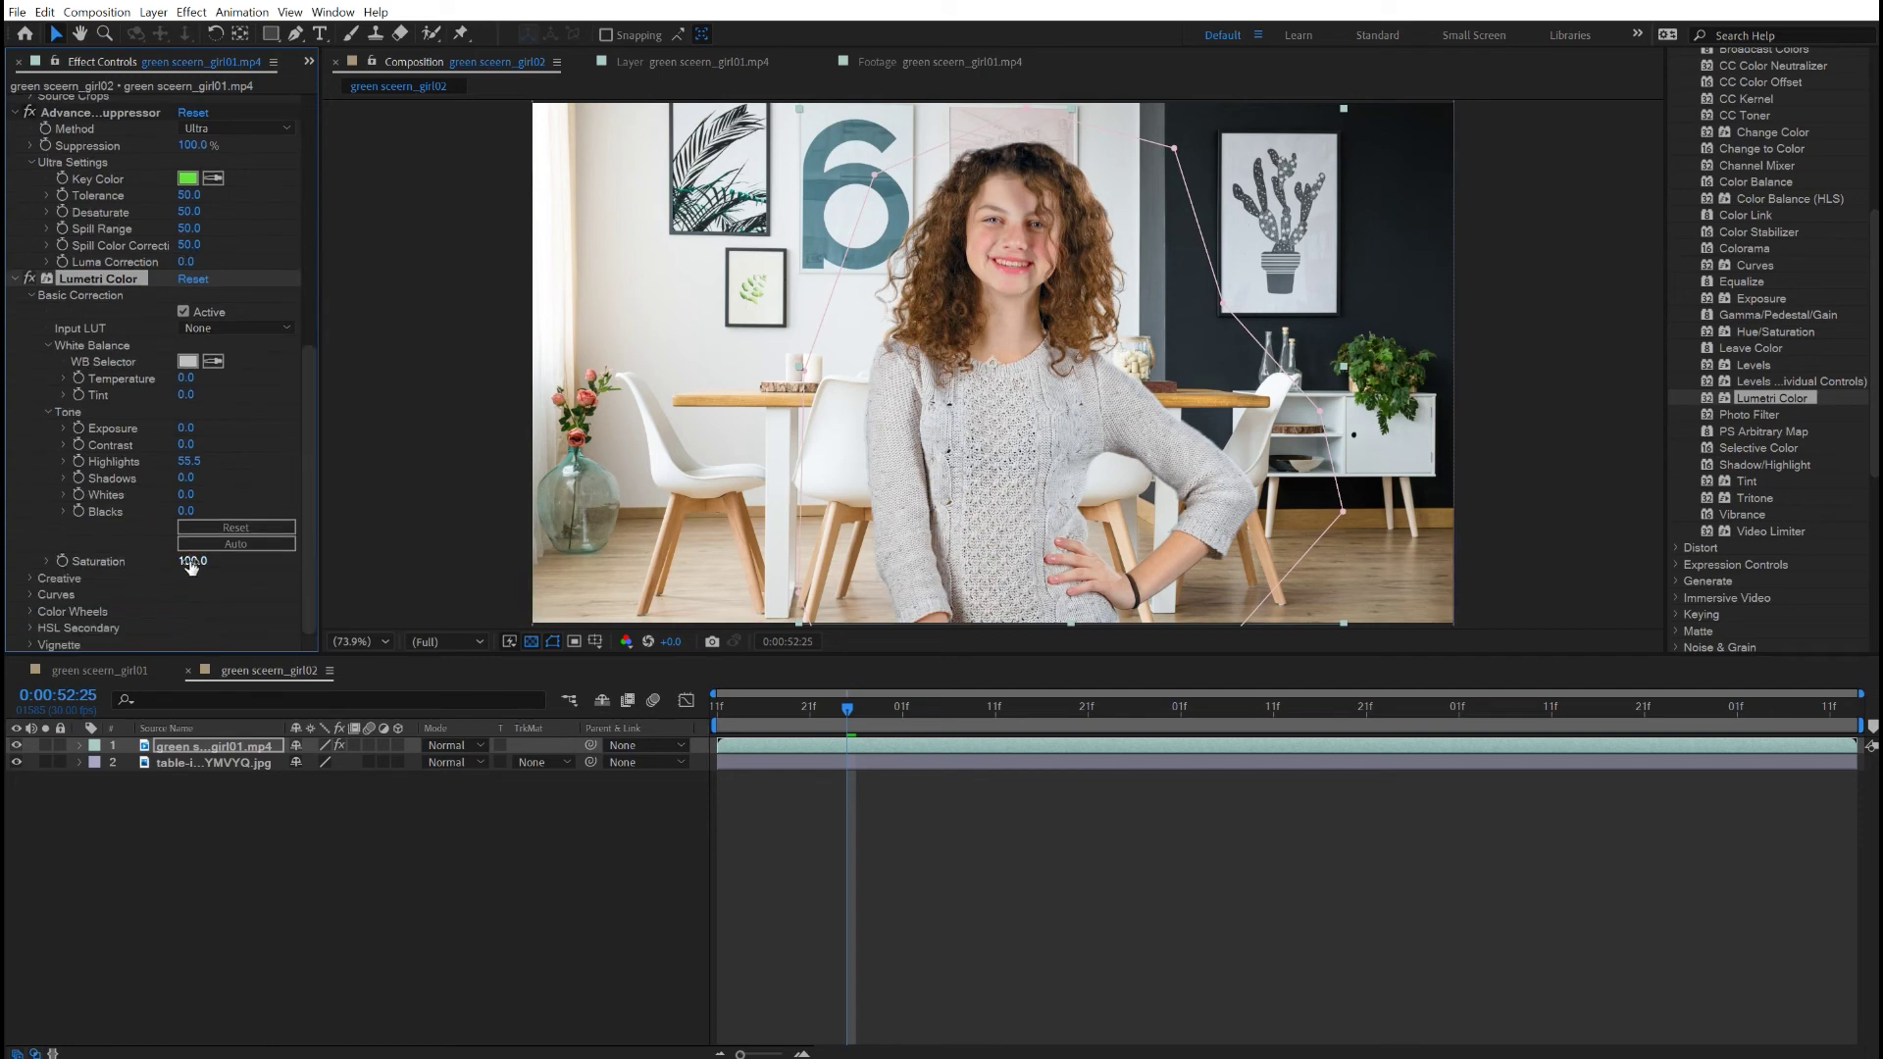
{"action": "left_click_drag", "start_coordinate": [191, 567], "coordinate": [138, 572]}
{"action": "left_click_drag", "start_coordinate": [185, 382], "coordinate": [81, 377]}
Compare the woman's colour against the room with Lumetri Color repeatedly switched off and on, leaving the effect enabled.
{"action": "left_click", "coordinate": [28, 278]}
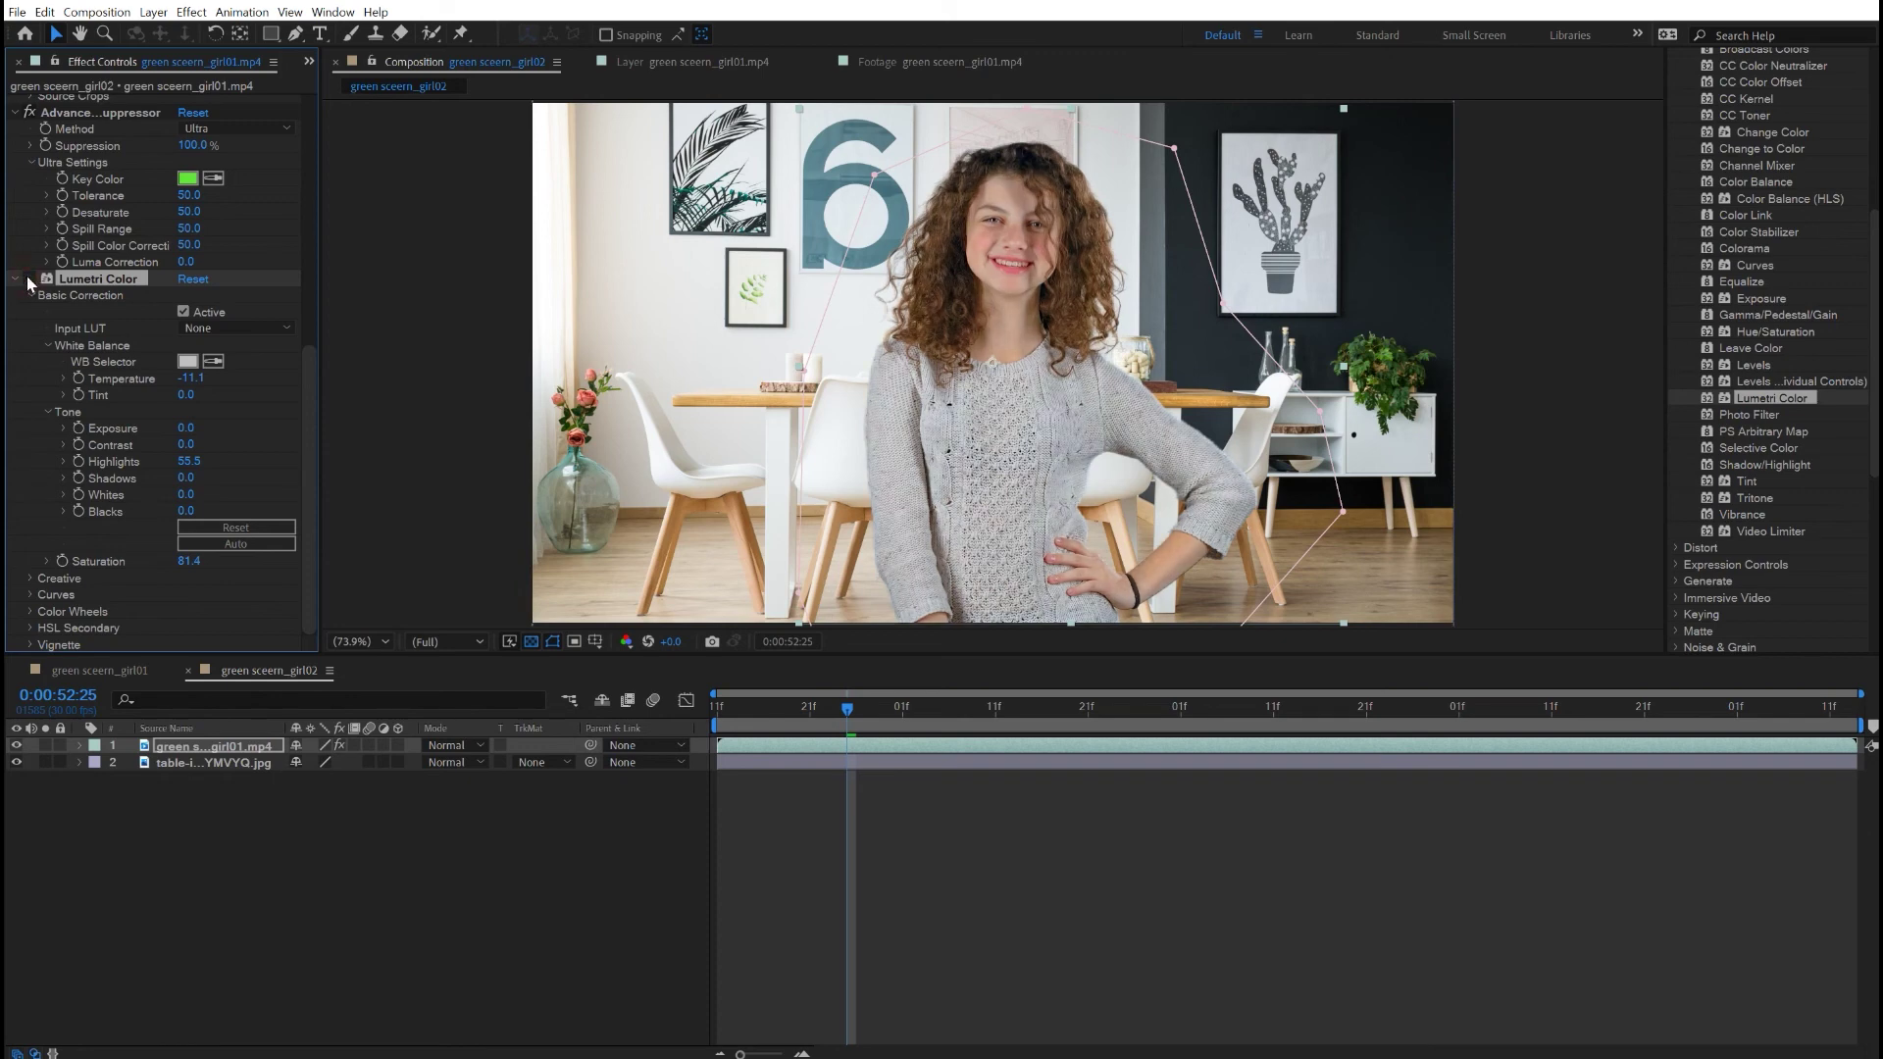
{"action": "left_click", "coordinate": [28, 278]}
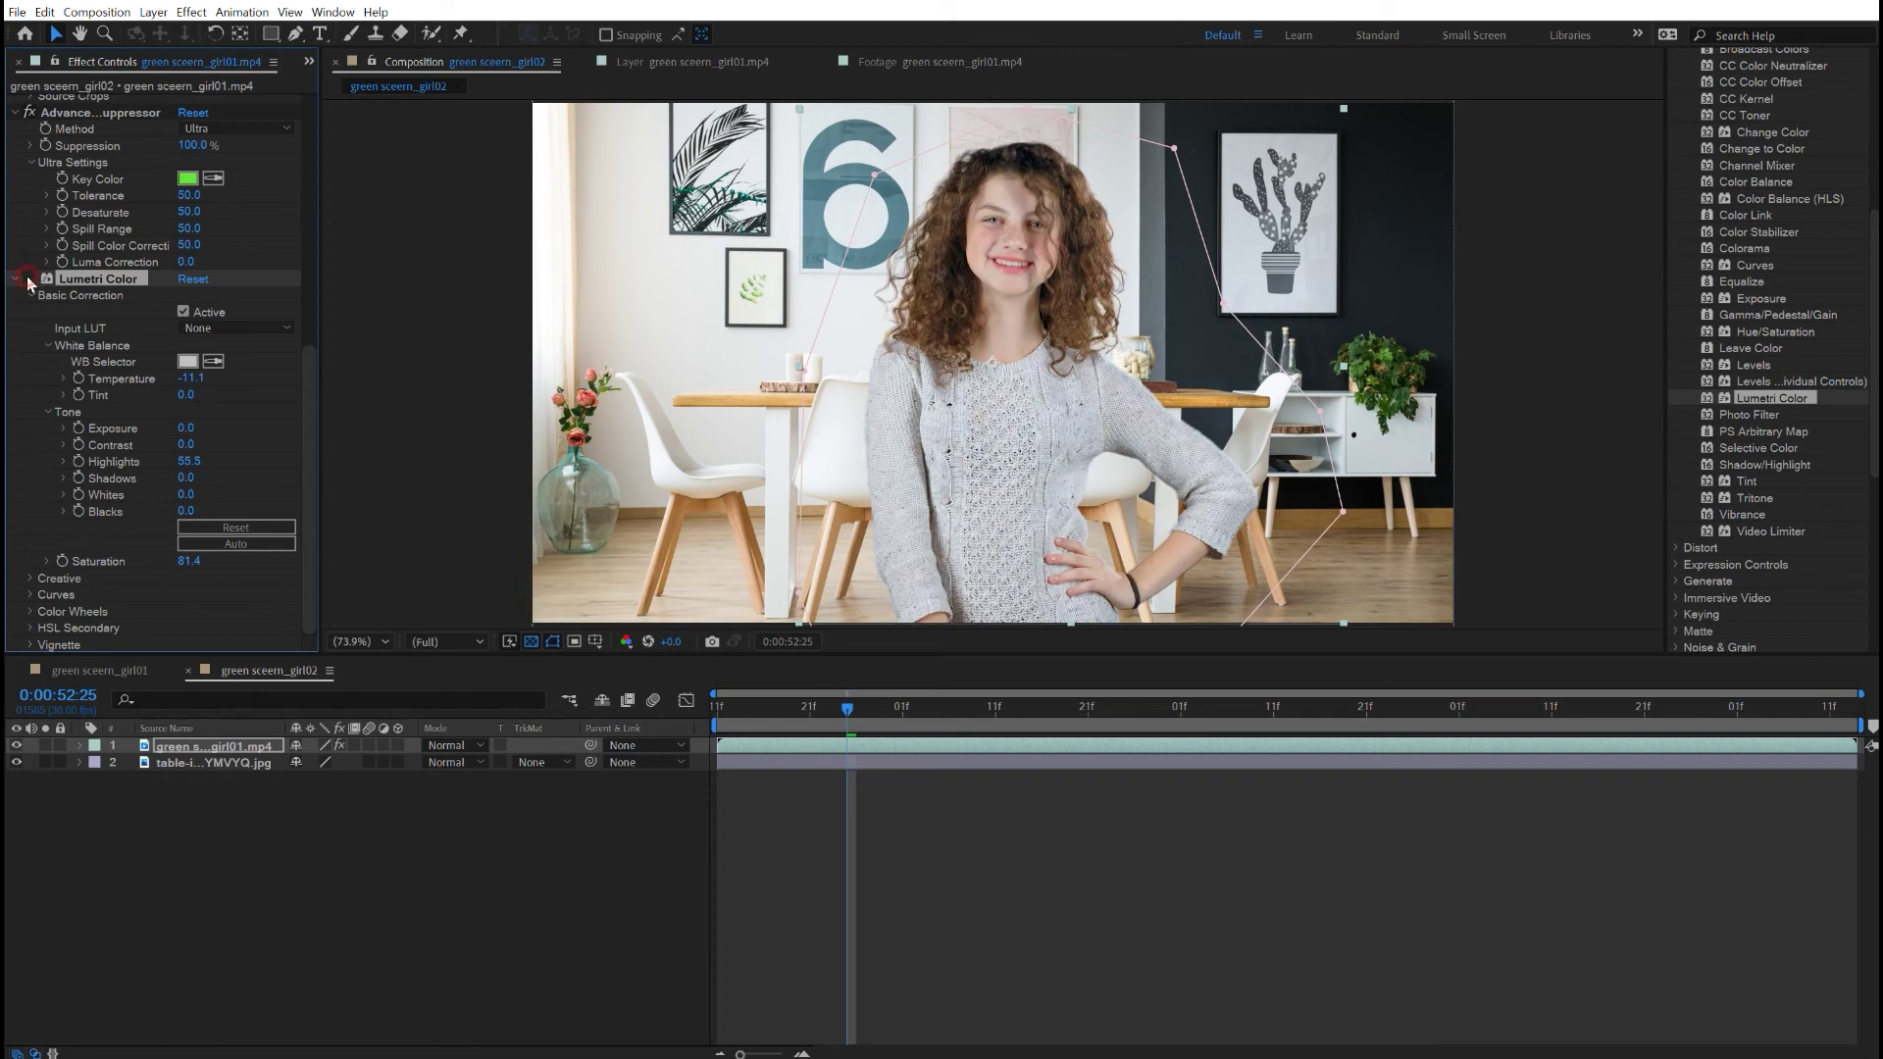
{"action": "left_click", "coordinate": [29, 279]}
{"action": "left_click", "coordinate": [28, 278]}
{"action": "left_click", "coordinate": [29, 279]}
{"action": "left_click", "coordinate": [28, 279]}
{"action": "left_click", "coordinate": [29, 278]}
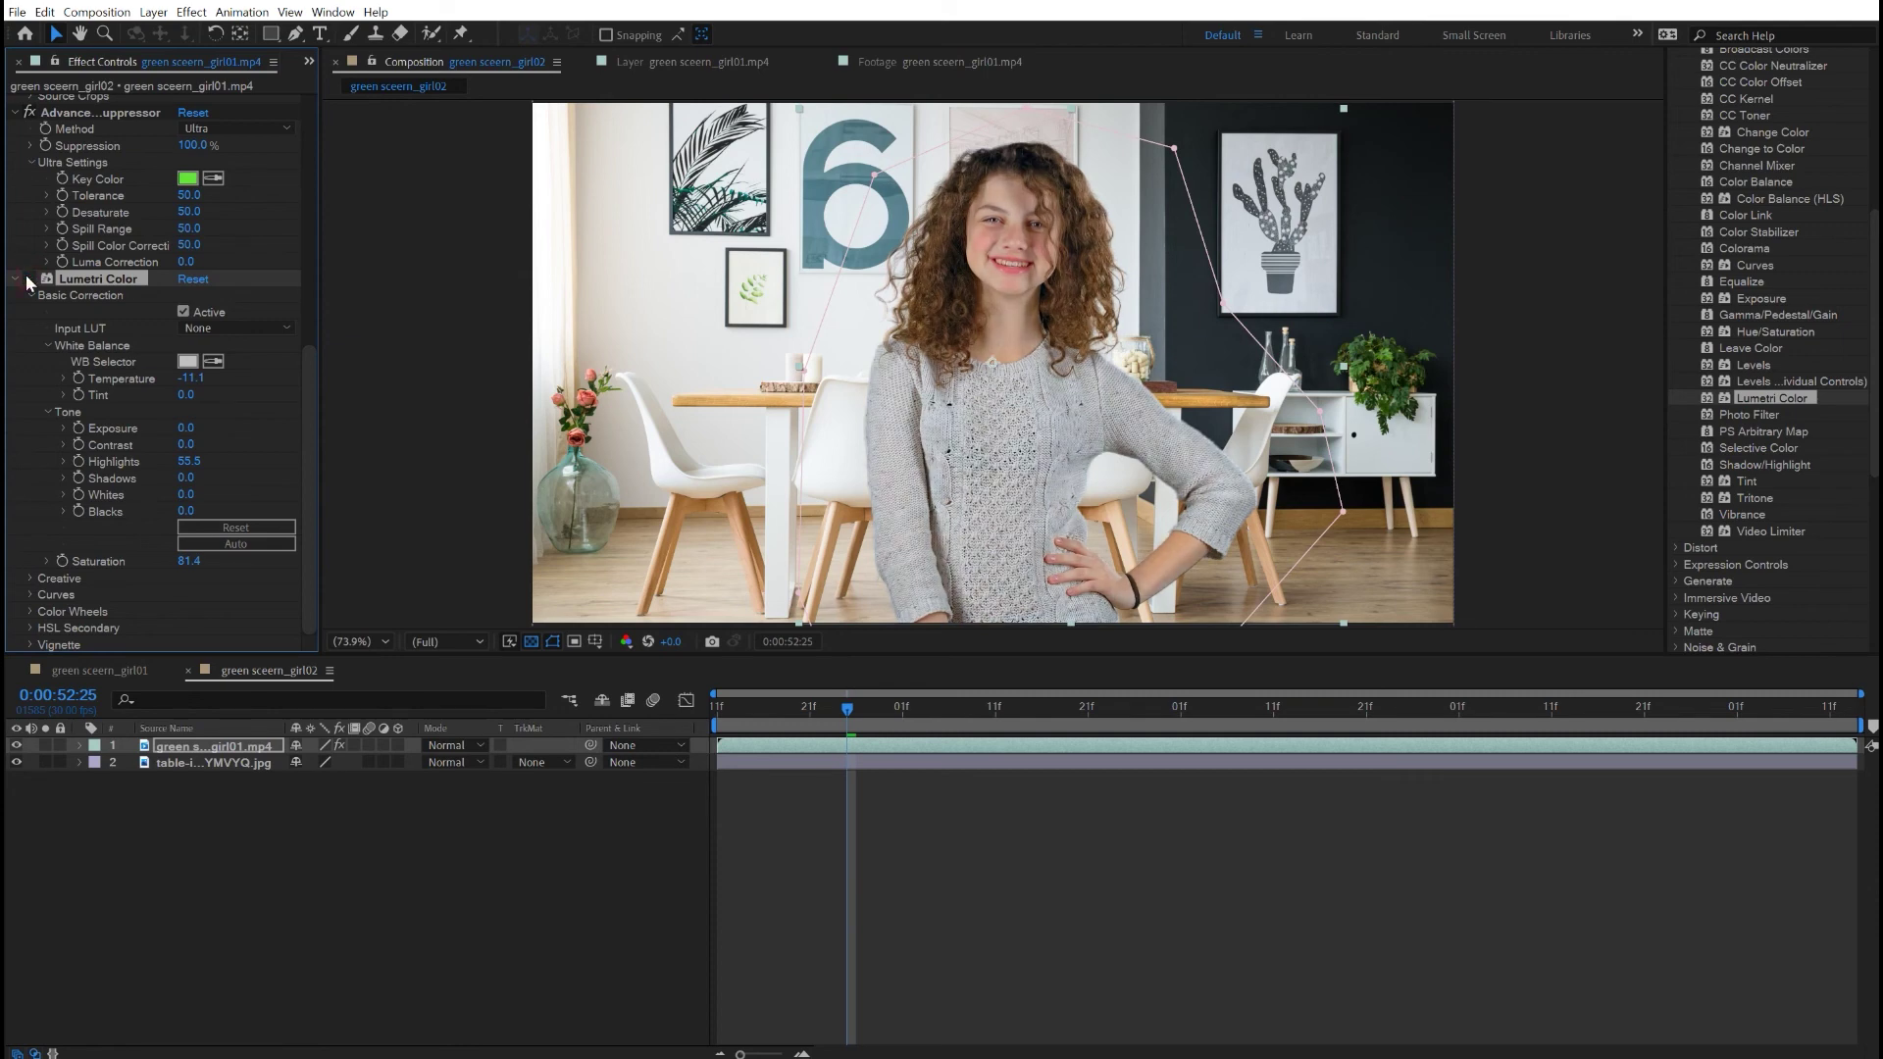
{"action": "left_click", "coordinate": [29, 278]}
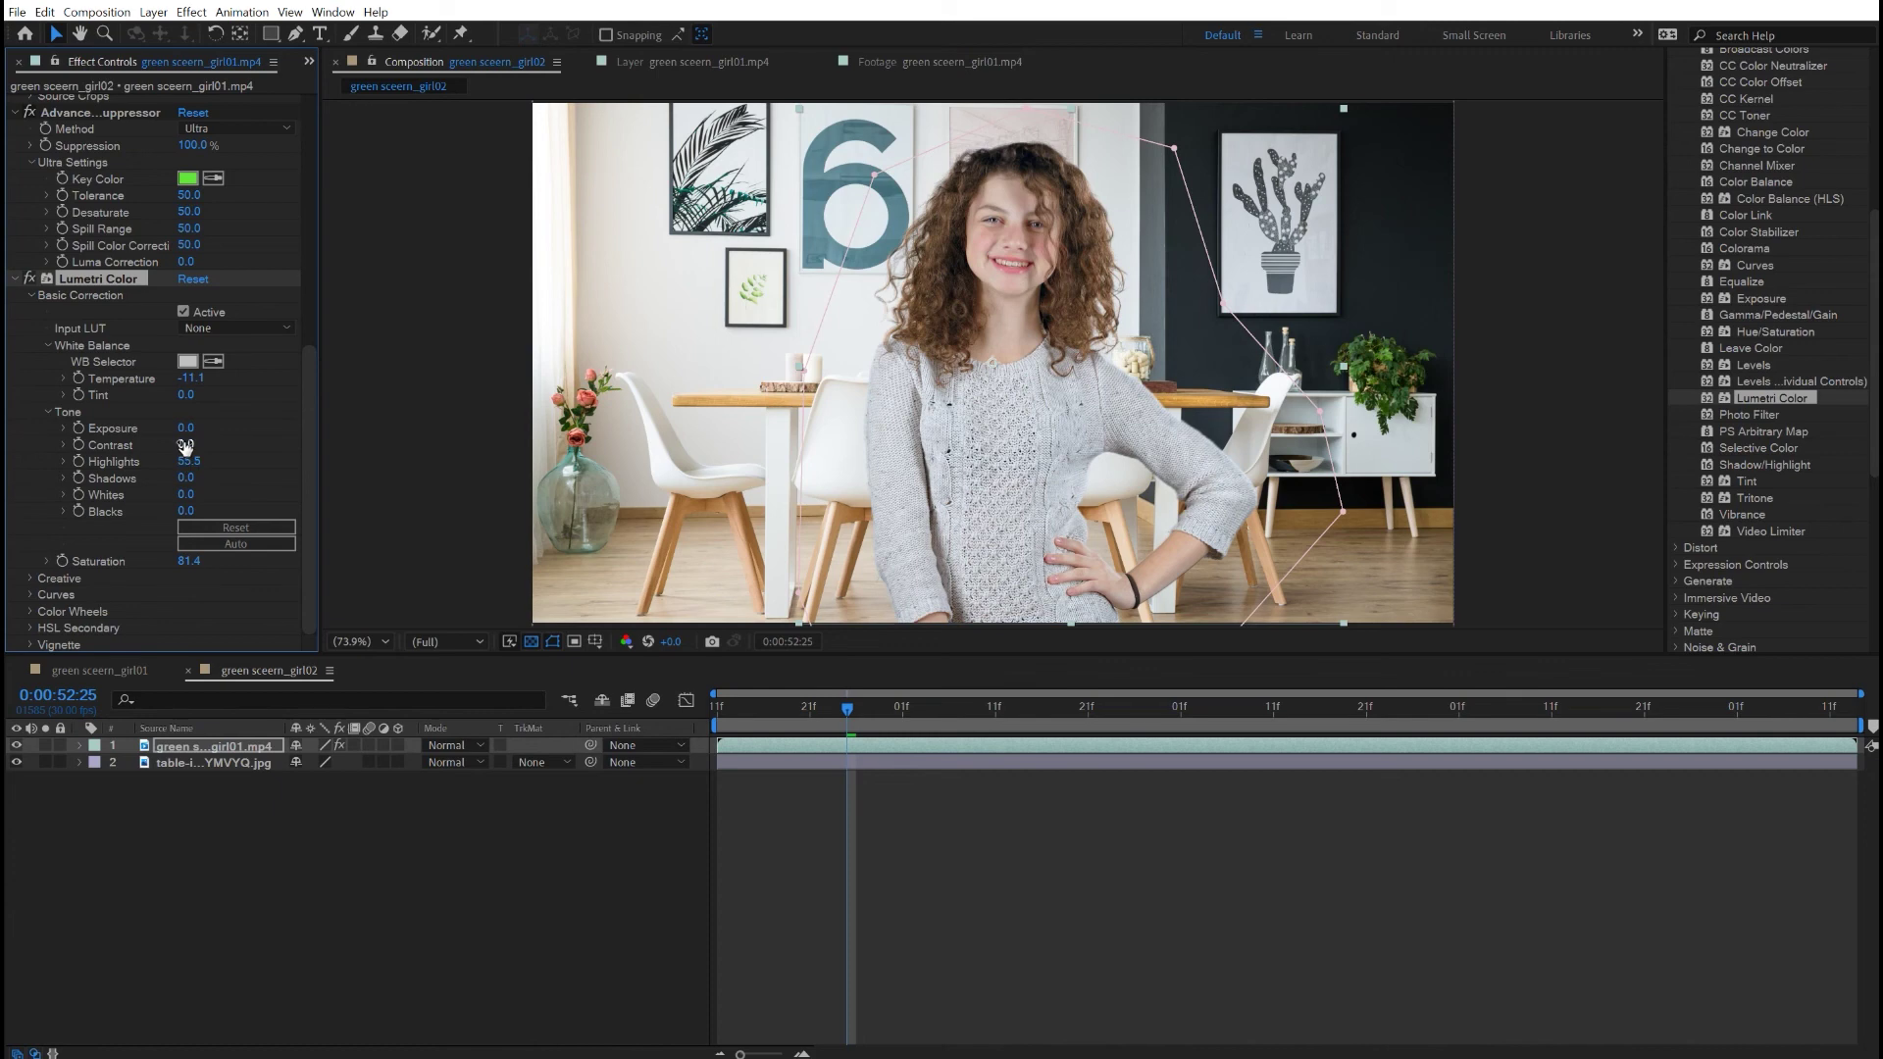
Set Lumetri Color's Contrast to 17.4 and check the match with the effect switched off and on.
{"action": "left_click_drag", "start_coordinate": [185, 444], "coordinate": [354, 445]}
{"action": "left_click", "coordinate": [28, 279]}
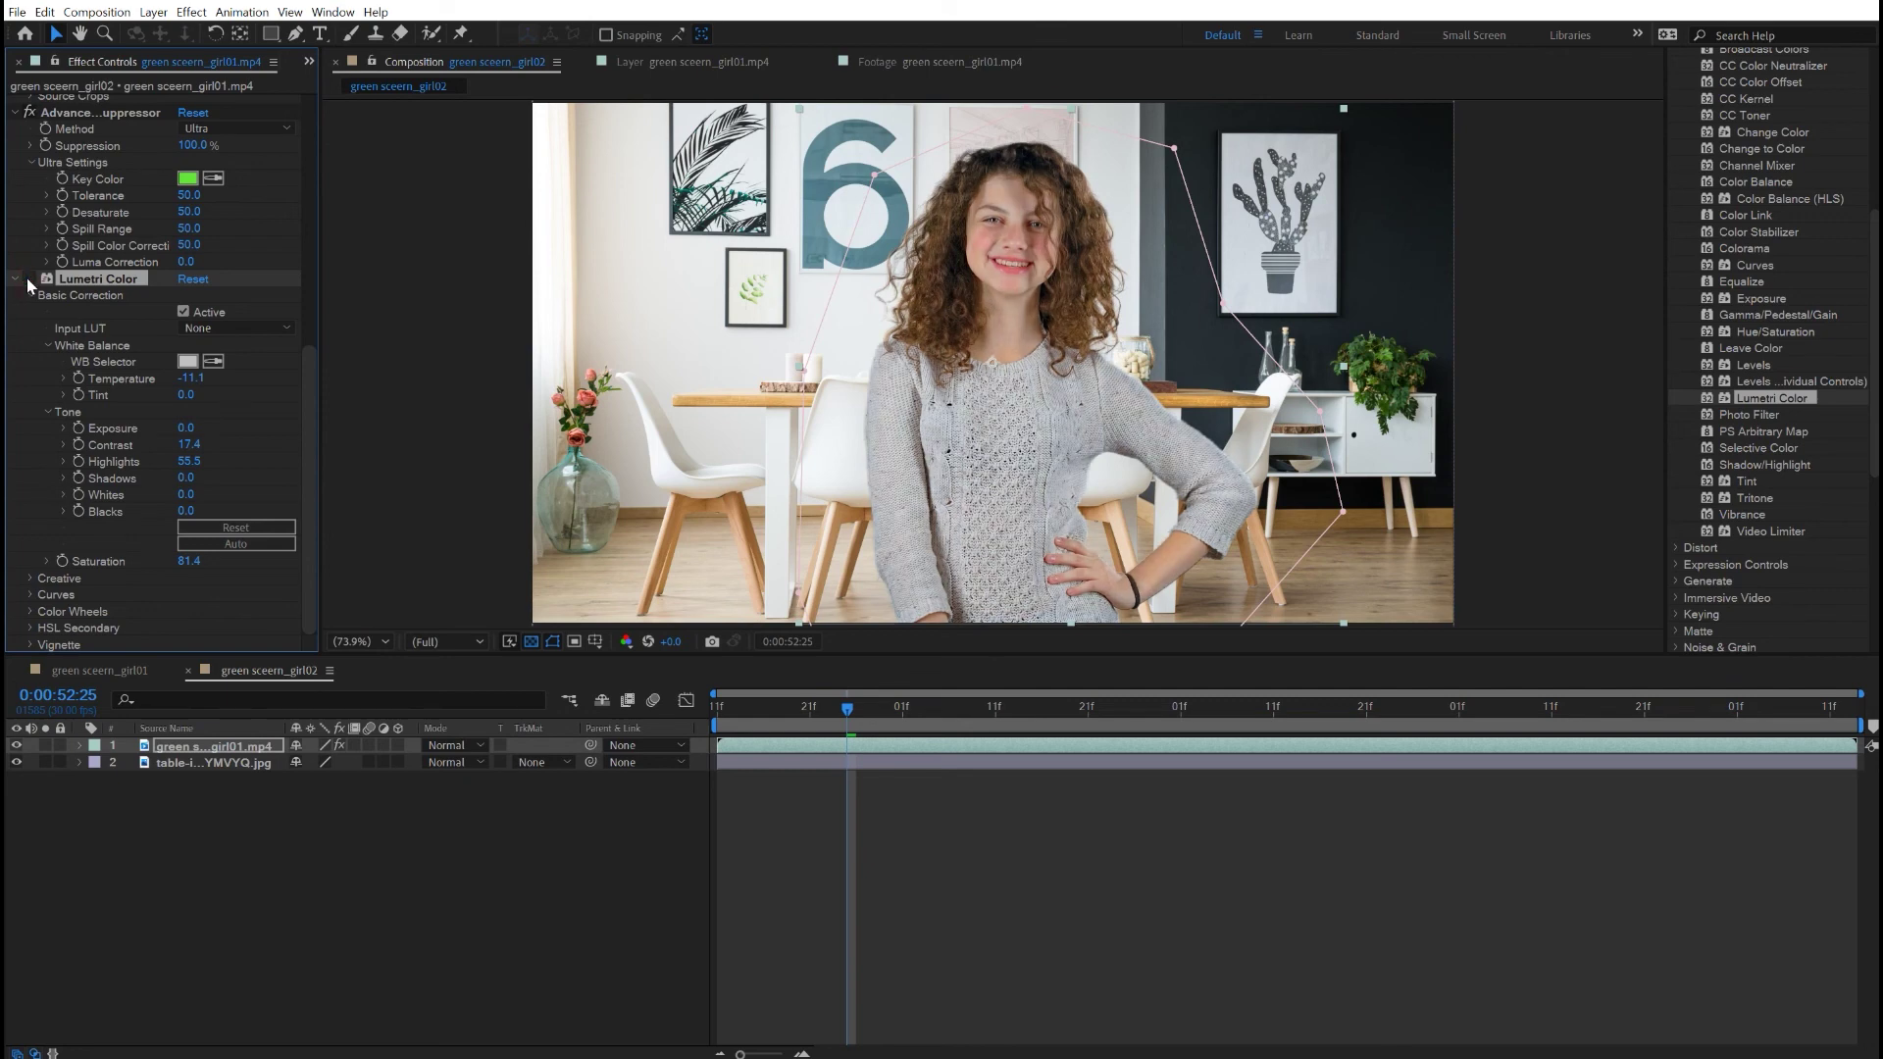
{"action": "left_click", "coordinate": [29, 279]}
{"action": "left_click", "coordinate": [28, 279]}
{"action": "left_click", "coordinate": [28, 280]}
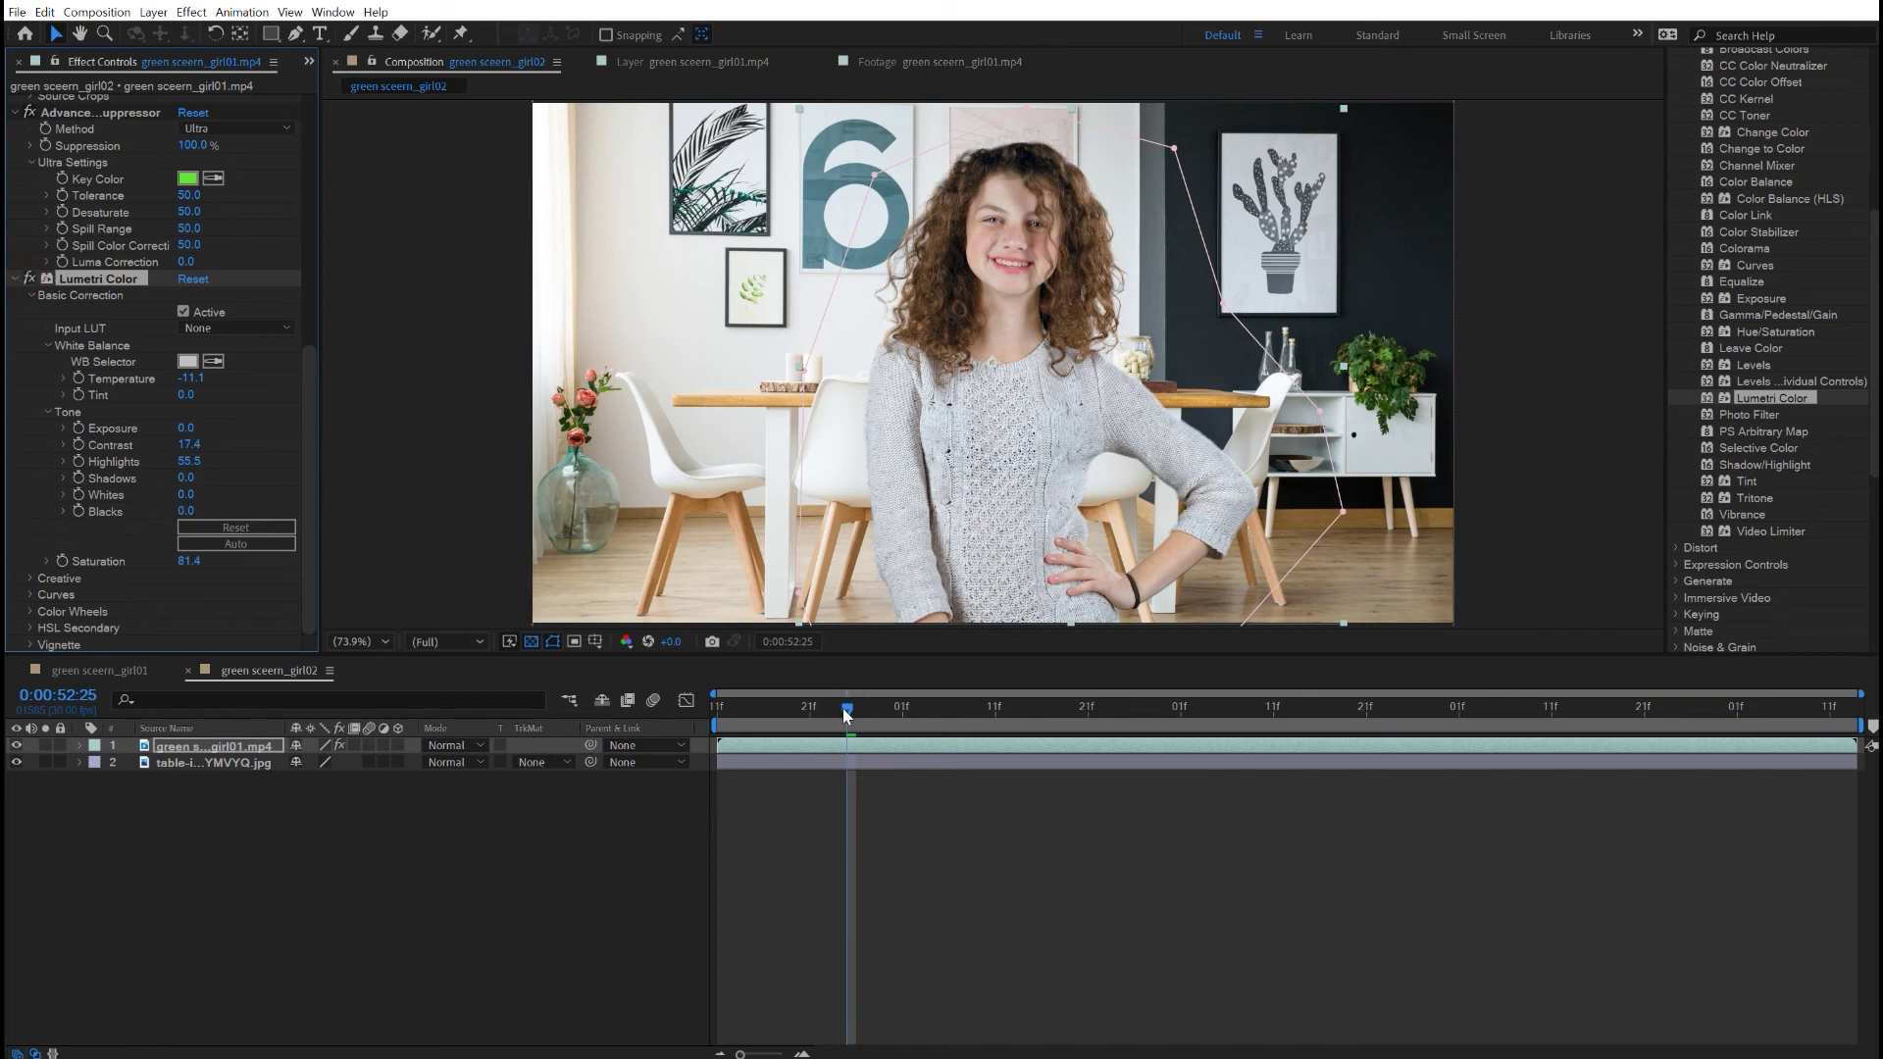
Play and scrub through the green sceern_girl01 composition to review the wipe between the original green screen and the keyed result.
{"action": "left_click", "coordinate": [674, 729]}
{"action": "key", "text": "space"}
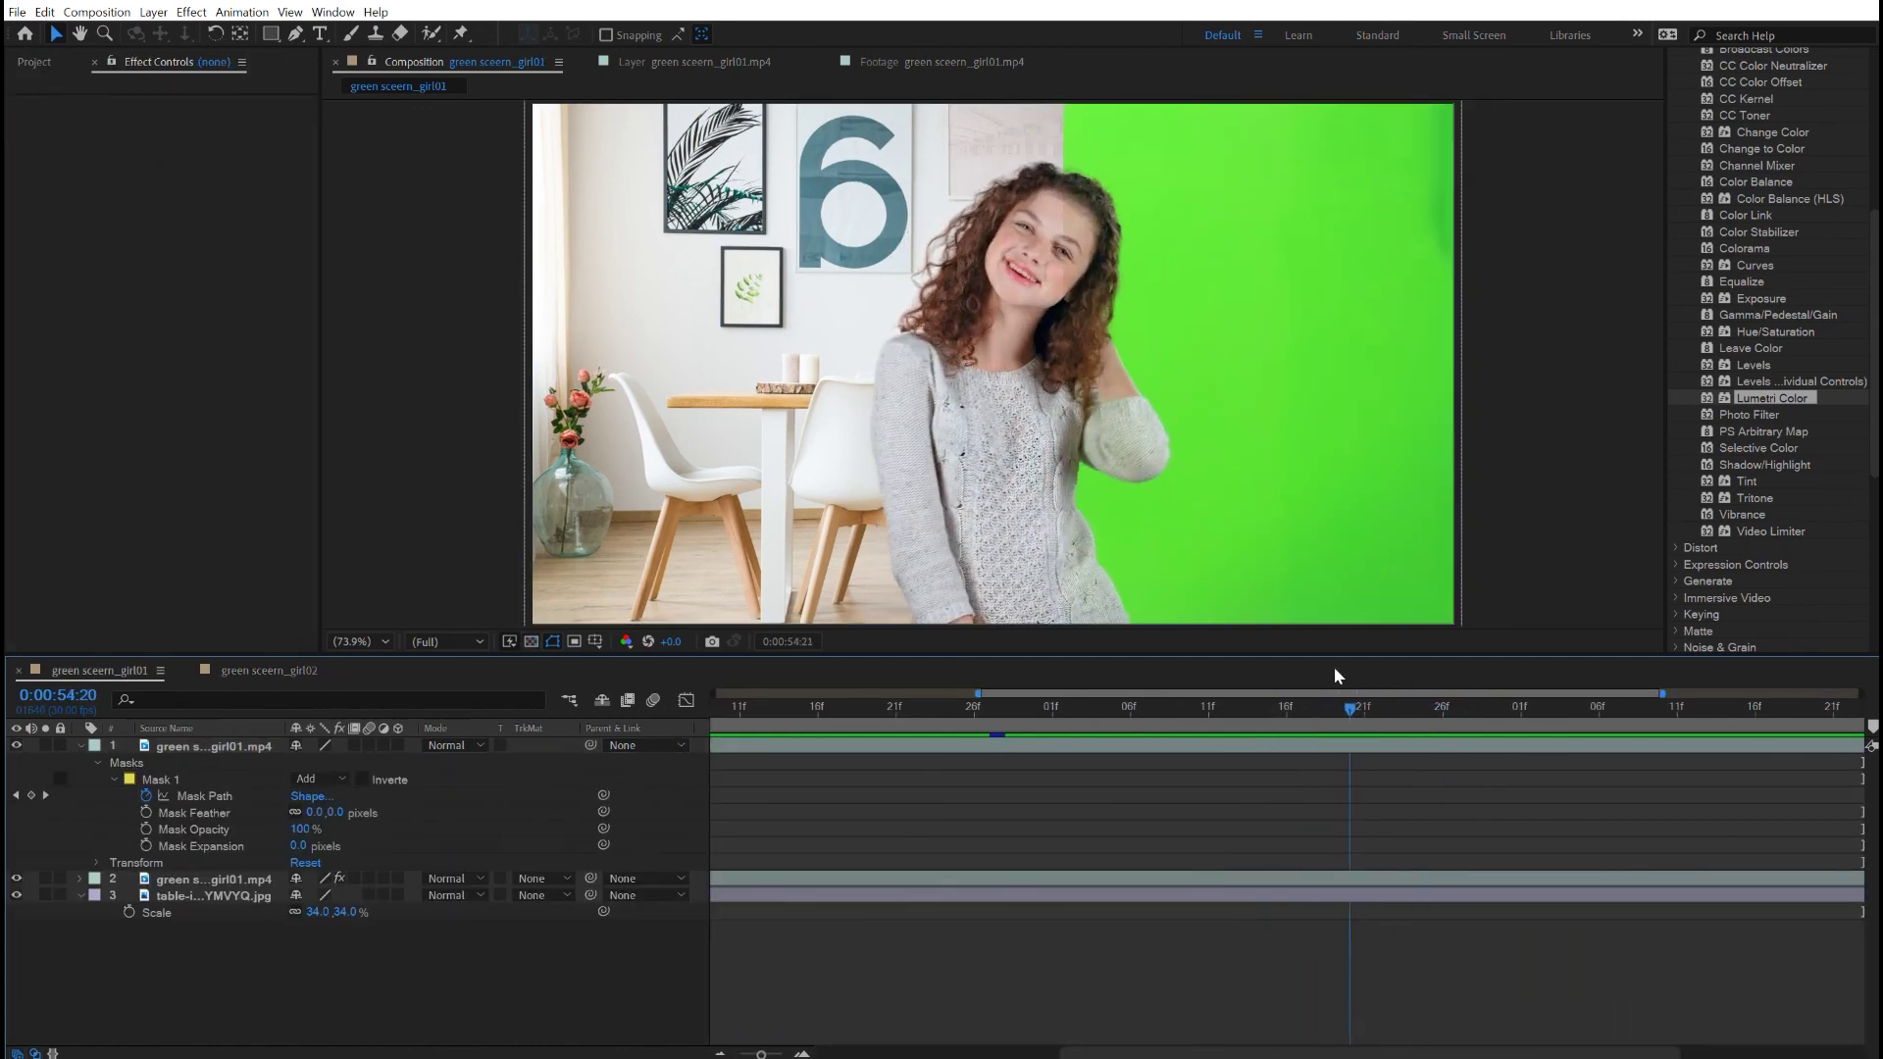
{"action": "left_click_drag", "start_coordinate": [1329, 669], "coordinate": [961, 615]}
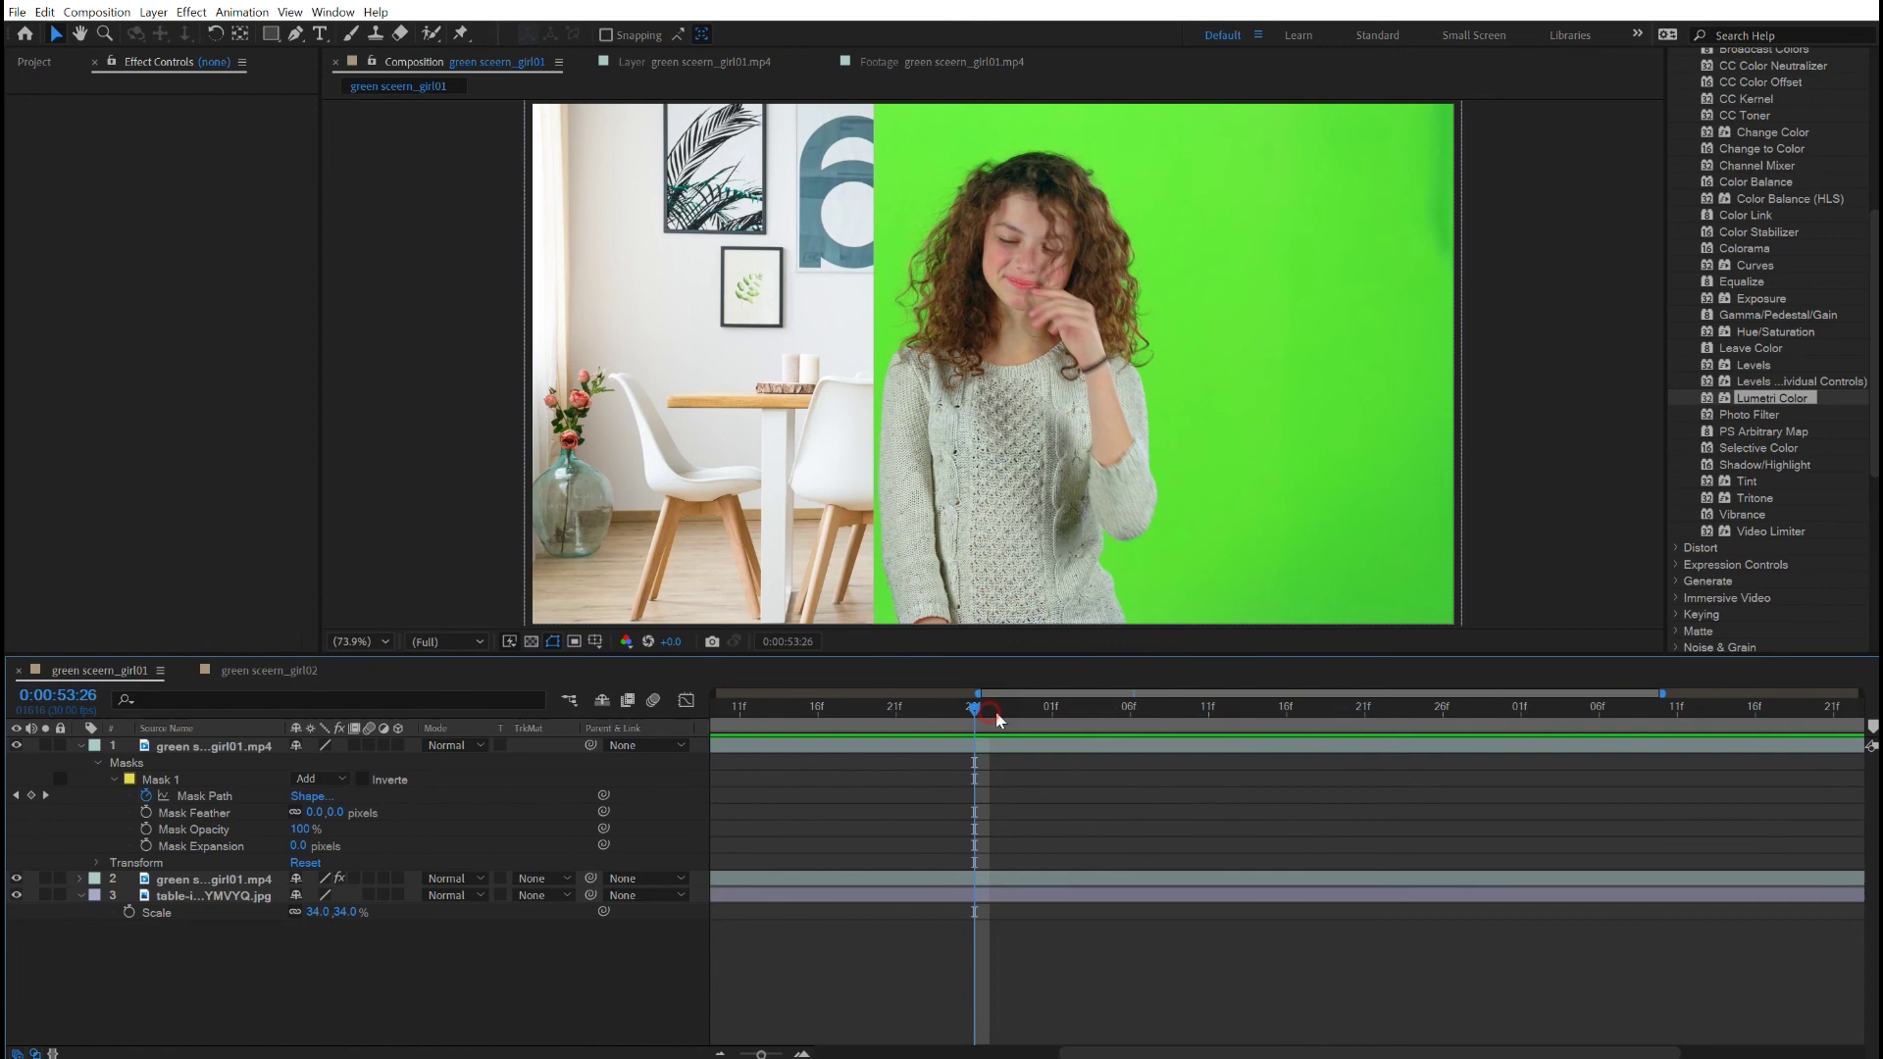
{"action": "key", "text": "space"}
{"action": "left_click_drag", "start_coordinate": [1220, 708], "coordinate": [1305, 725]}
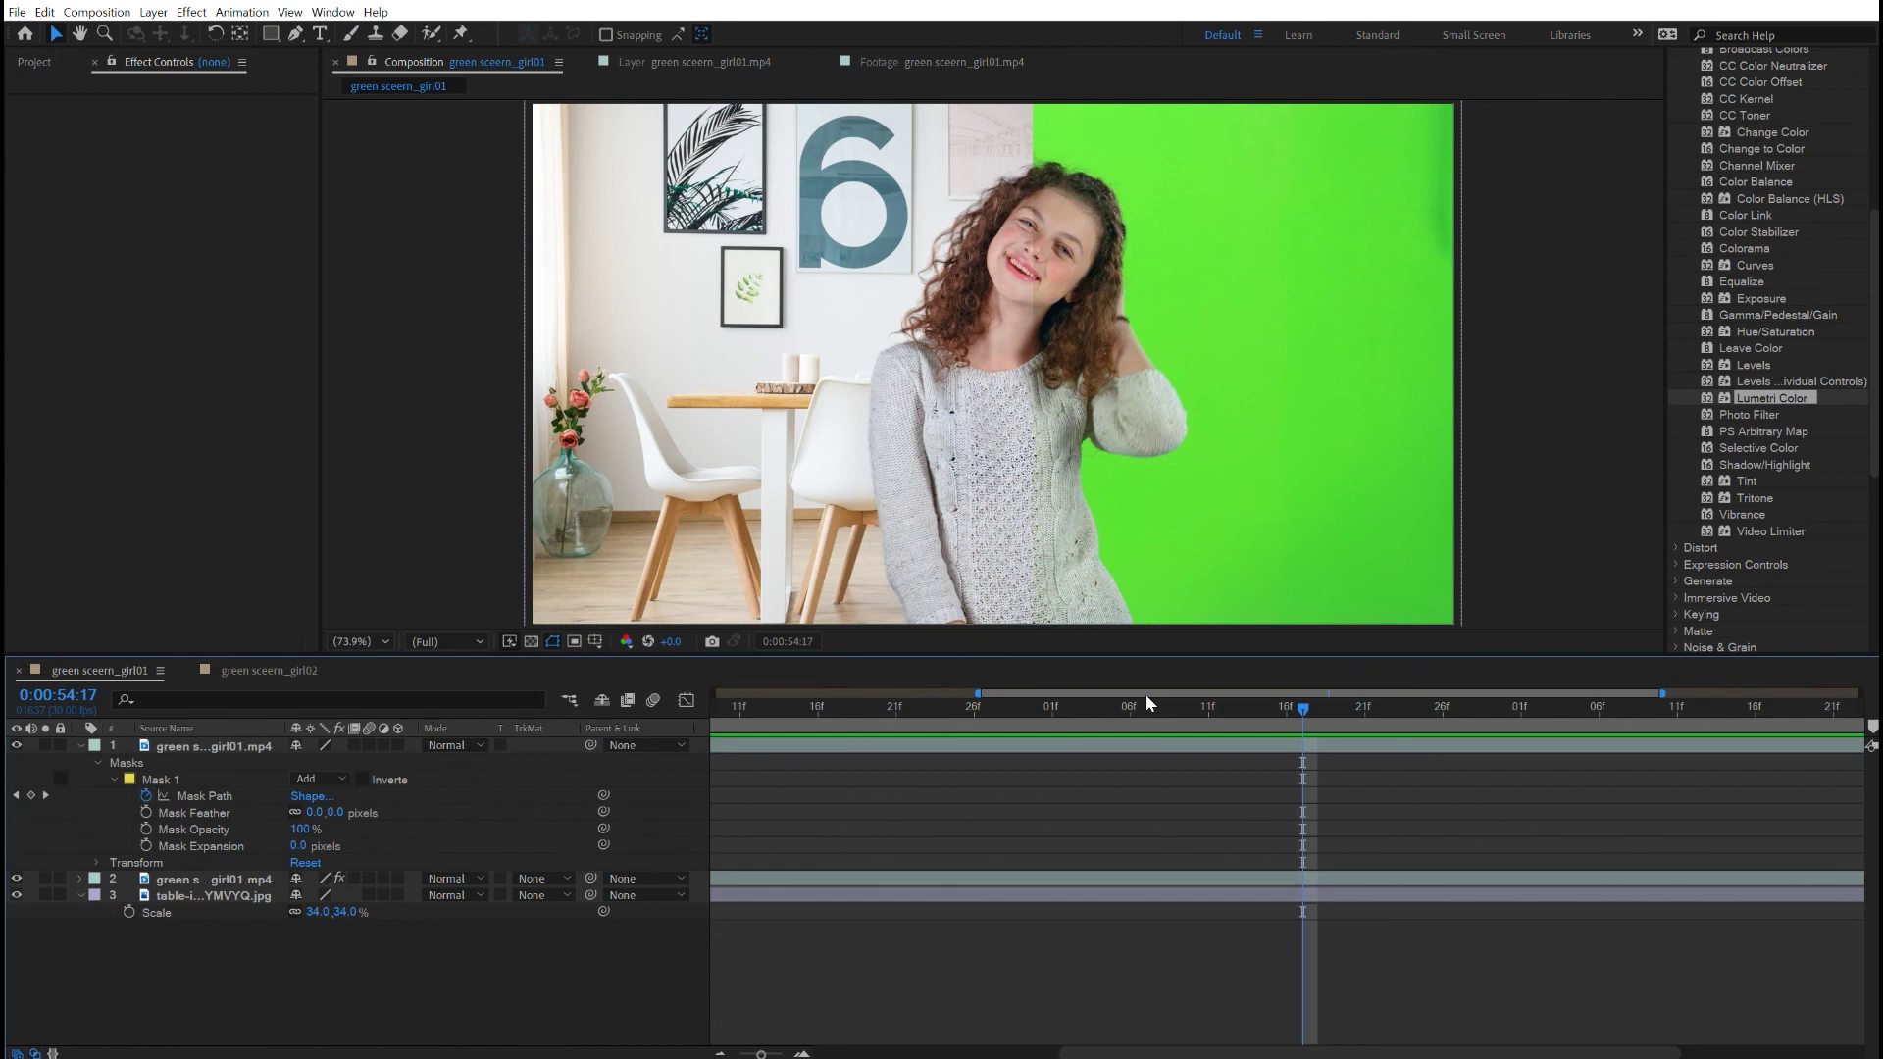
{"action": "key", "text": "space"}
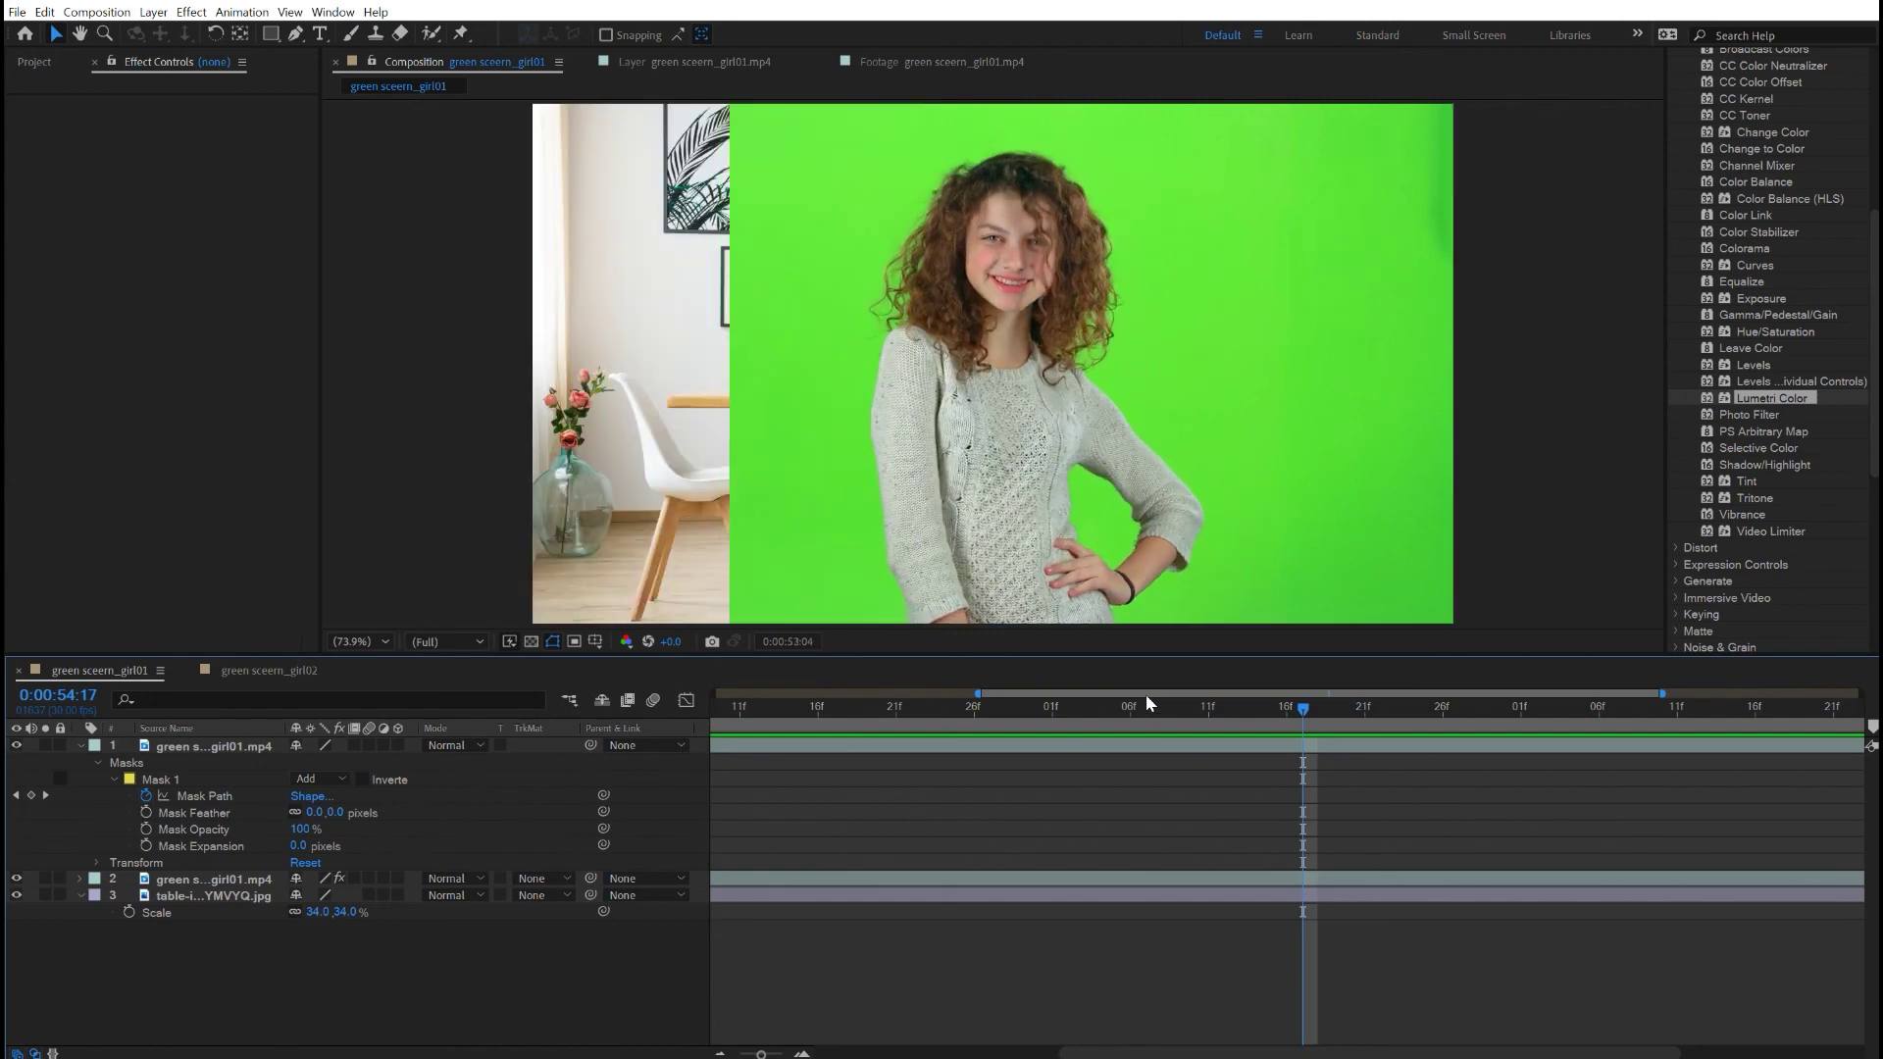